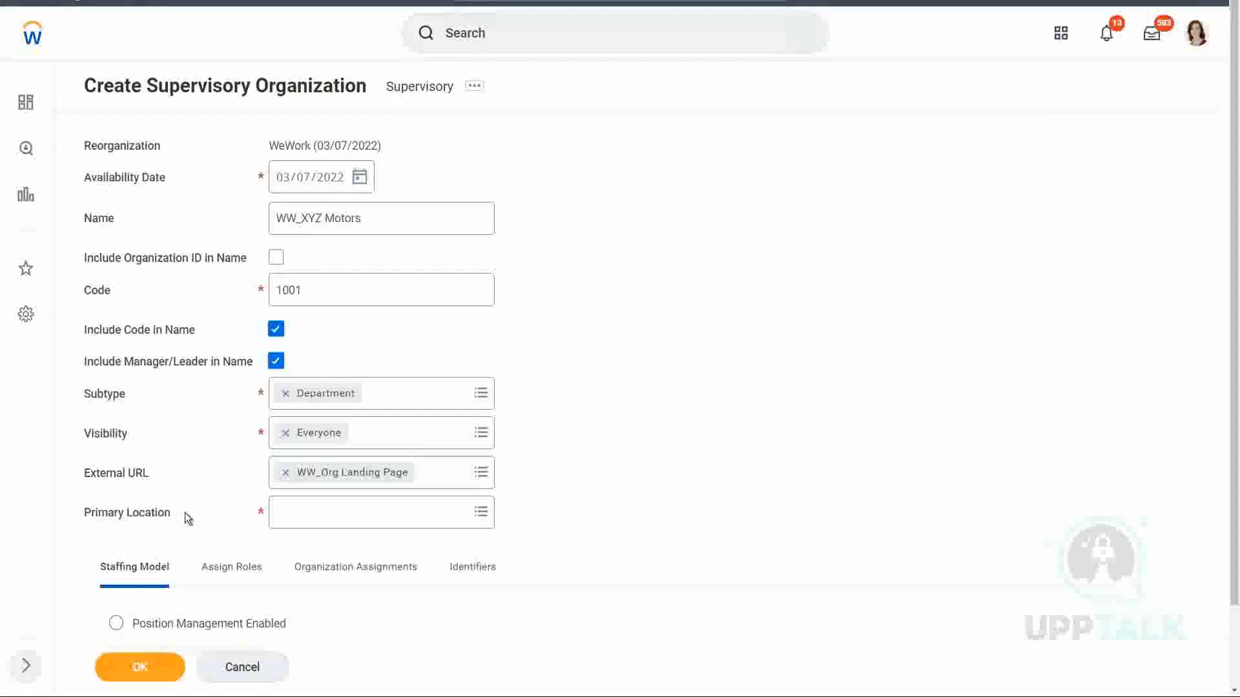
- Set the supervisory organization's primary location to the second Chicago entry found by searching for Chicago
left_click(313, 514)
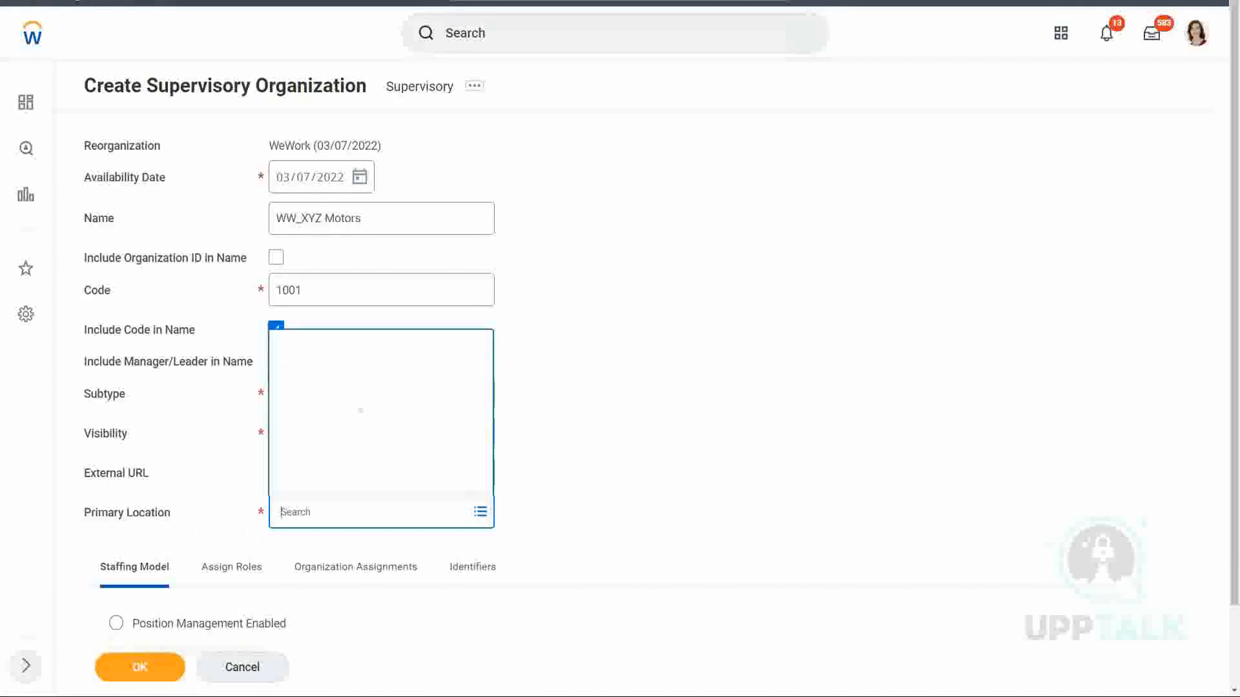
type("Chic")
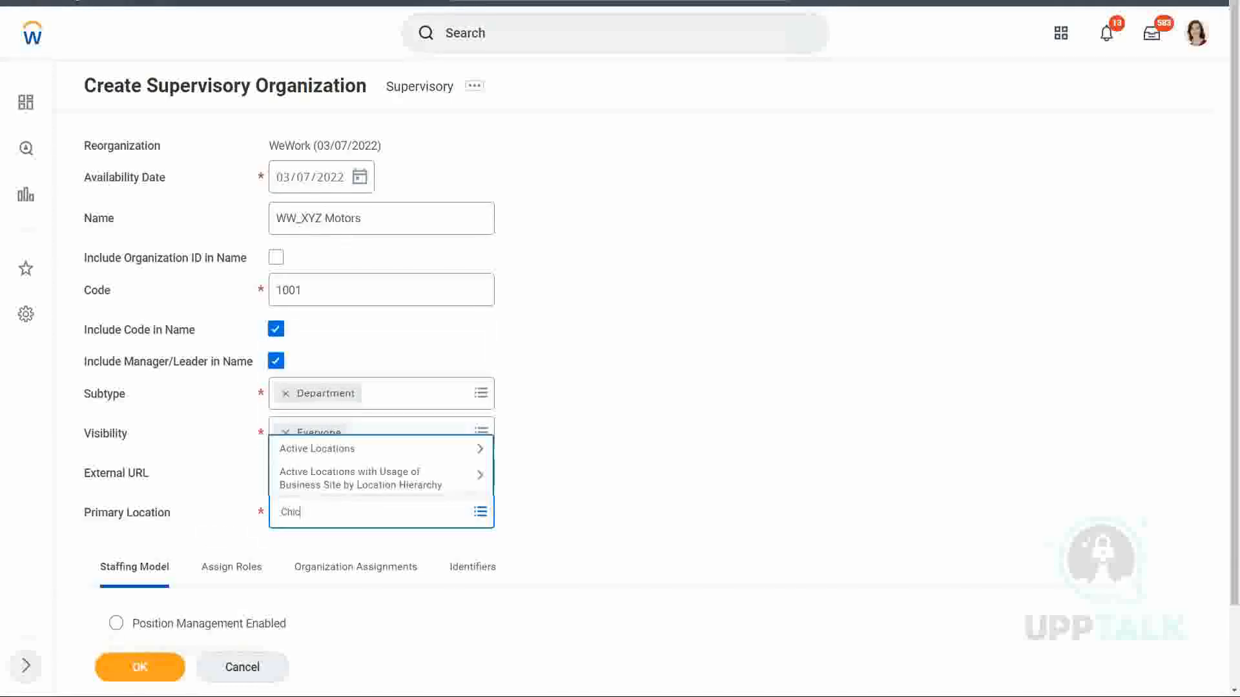
type("ago")
key("Return")
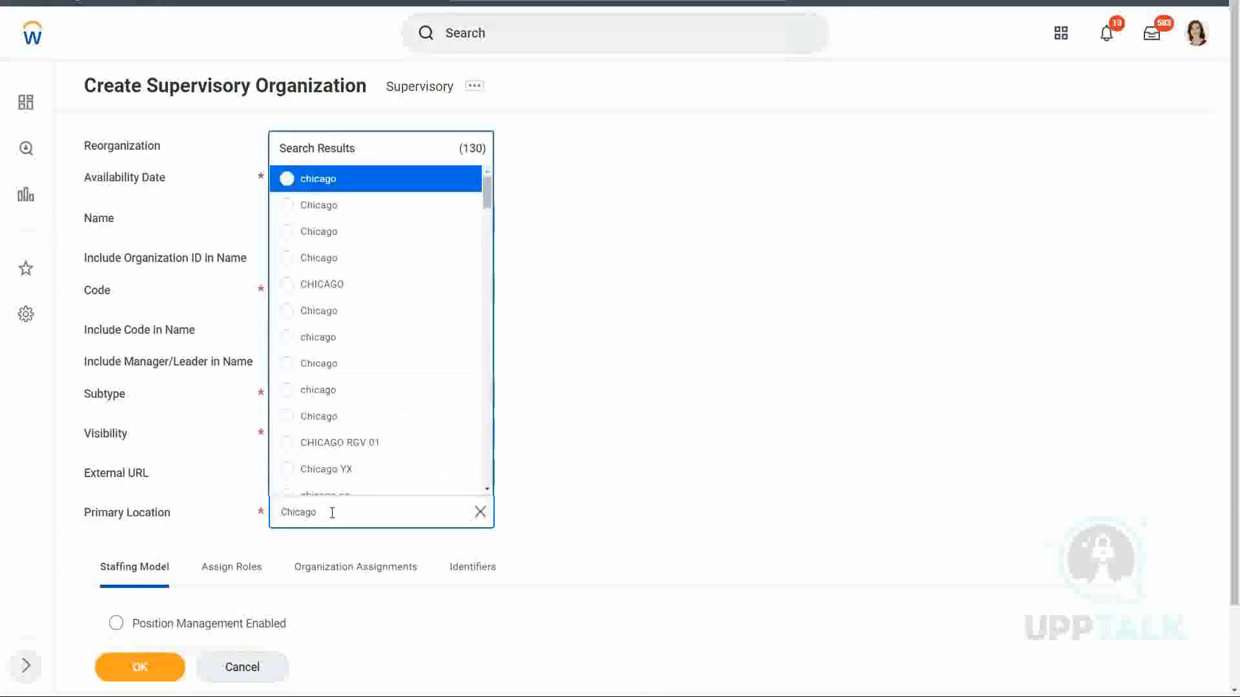
left_click(462, 207)
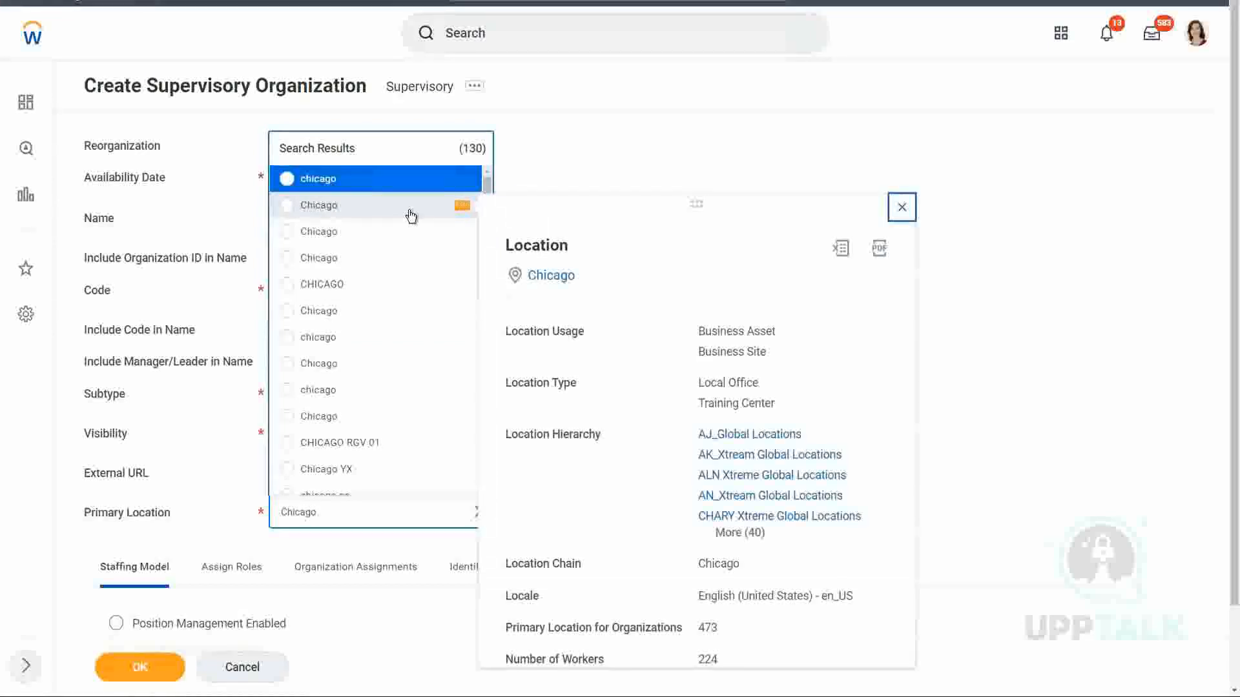
left_click(287, 207)
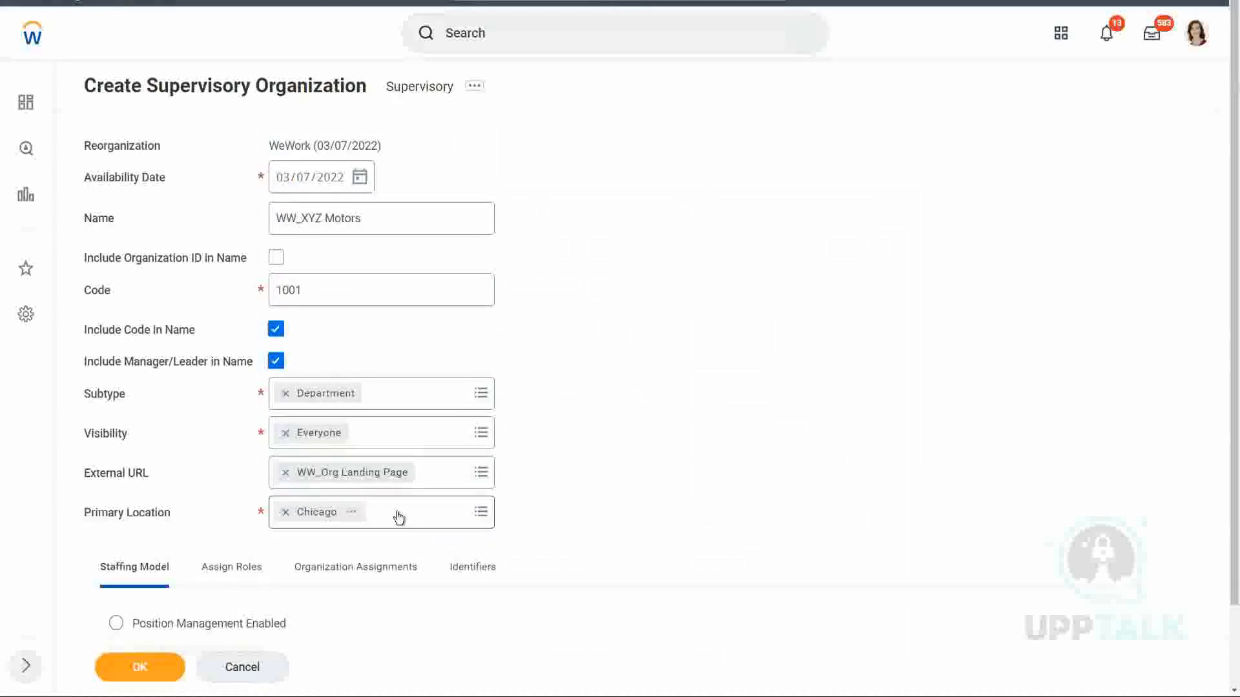
- Set the organization's staffing model to Job Management Enabled
scroll(575, 495, "down", 1)
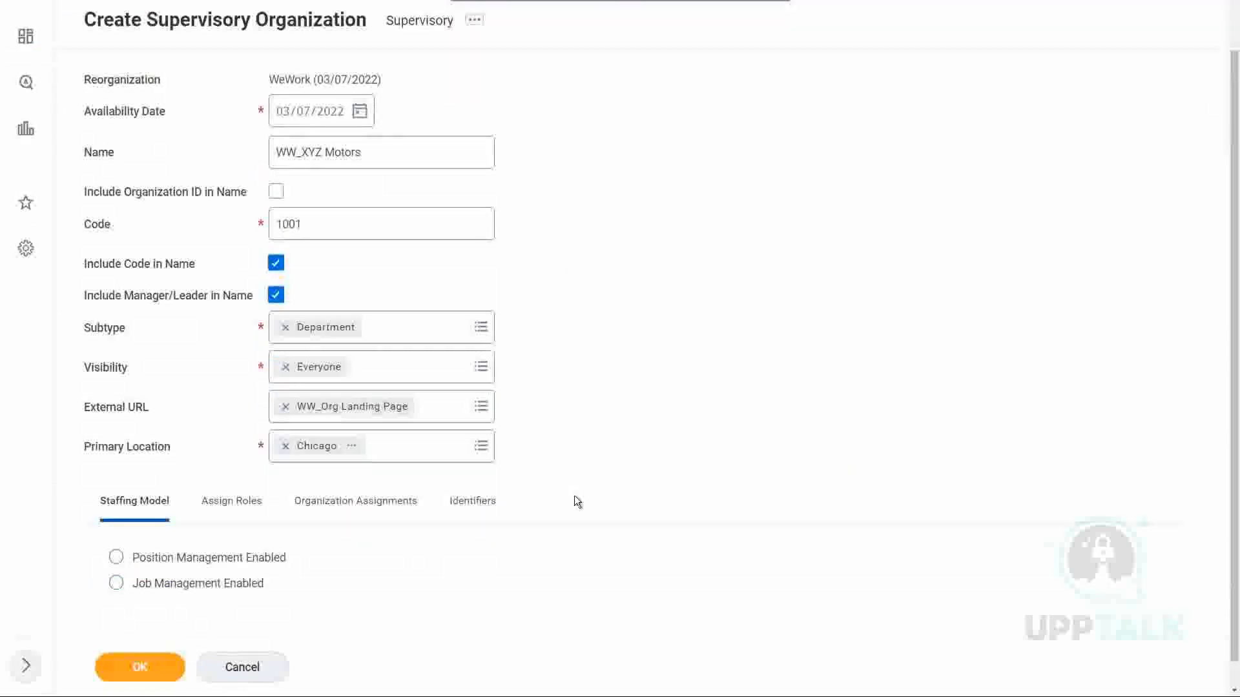
scroll(577, 494, "down", 1)
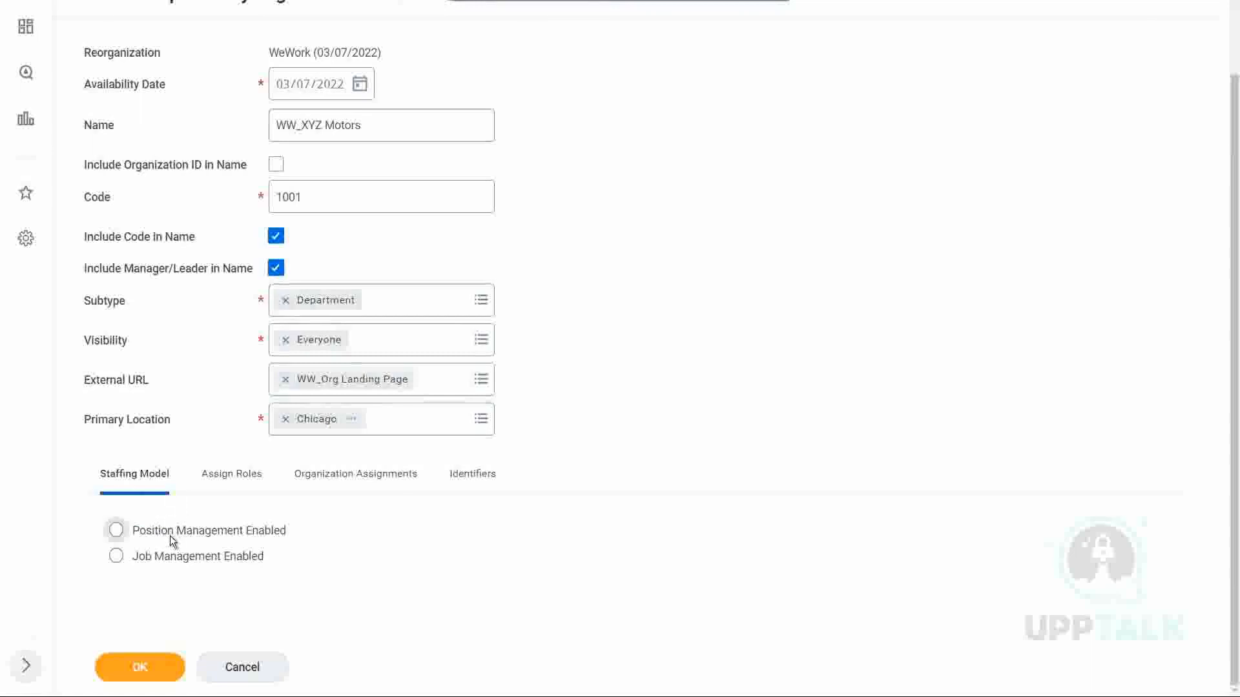
left_click(117, 558)
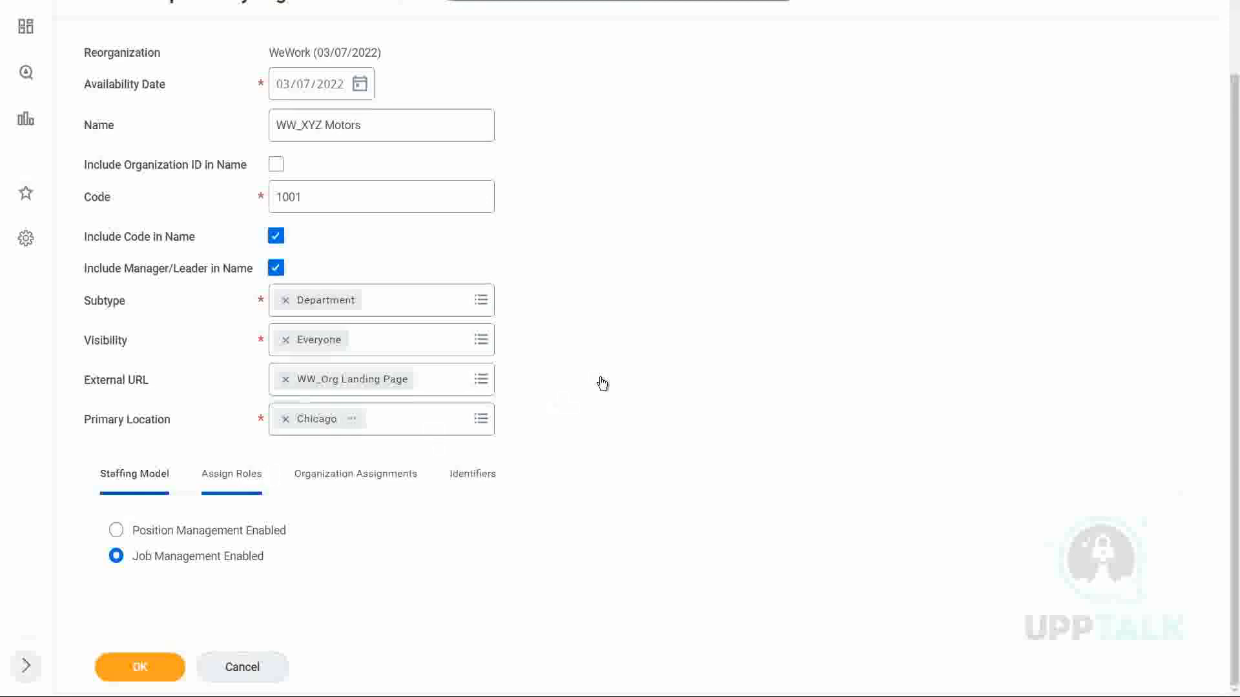
- Remove the TXC_HR Partner, TXC_SR Developer, TXC_Manual Tester, WDC_Systems Engineer, WDC_Java Developer, NTT HR Partner and wdd_java developer rows from the role assignments
left_click(235, 475)
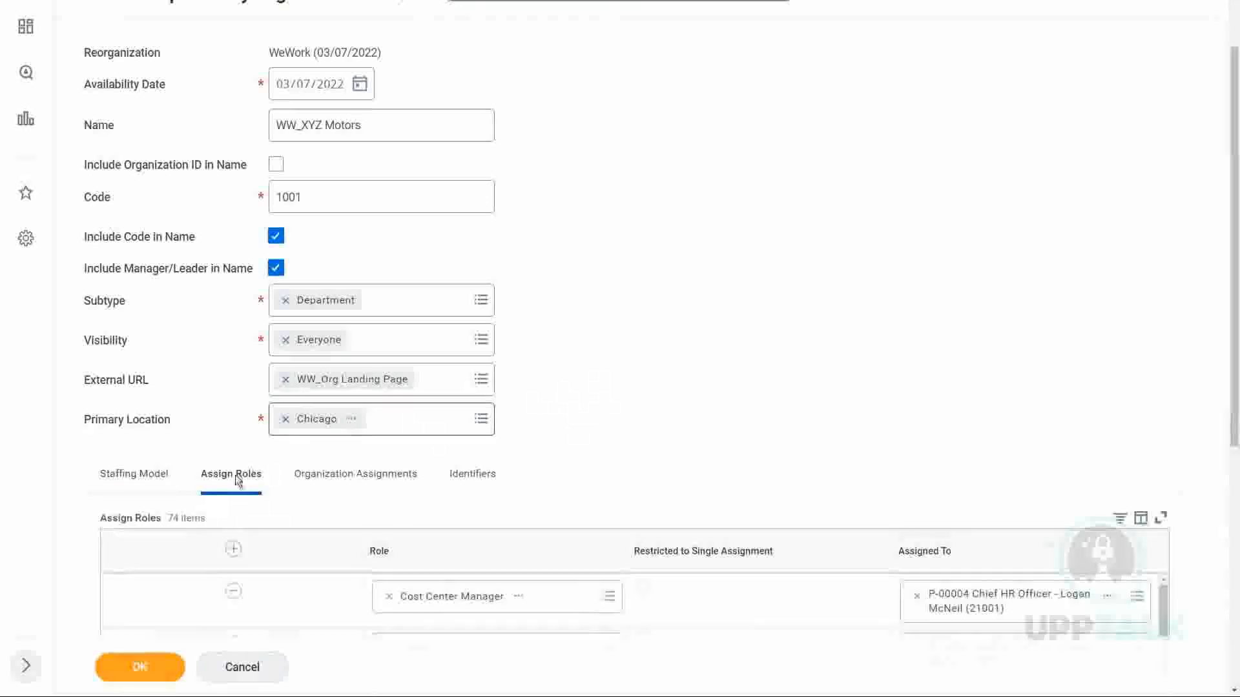
scroll(755, 361, "down", 3)
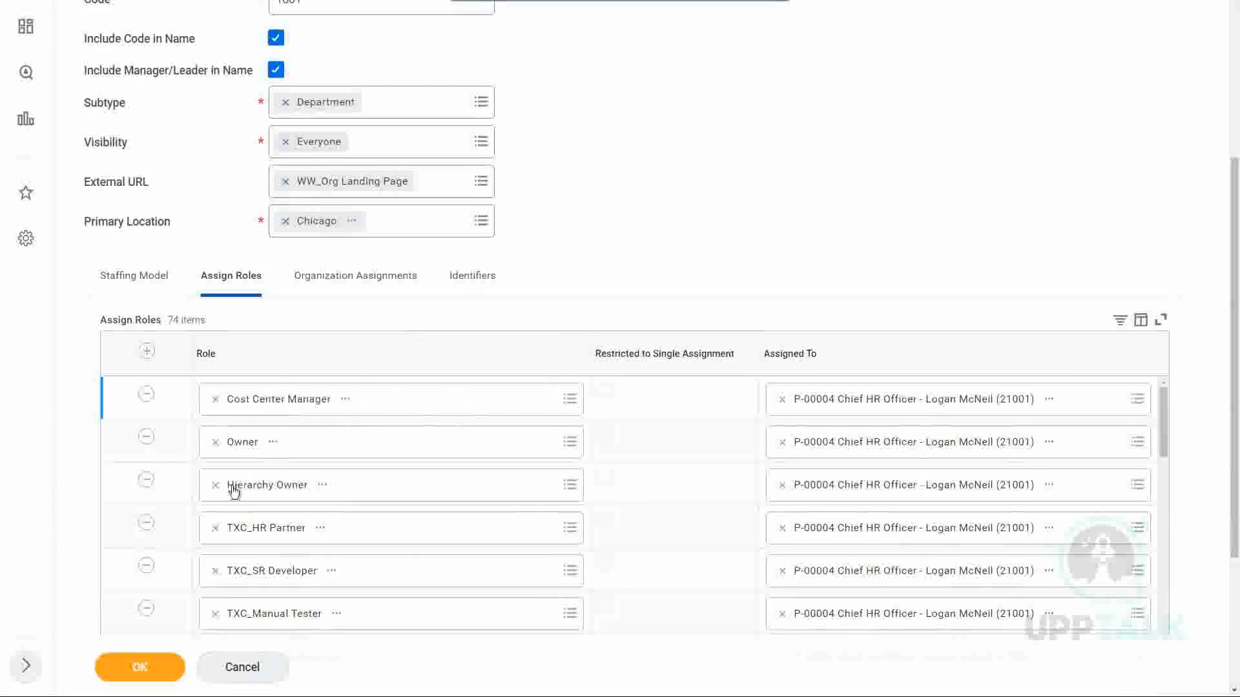
left_click(146, 524)
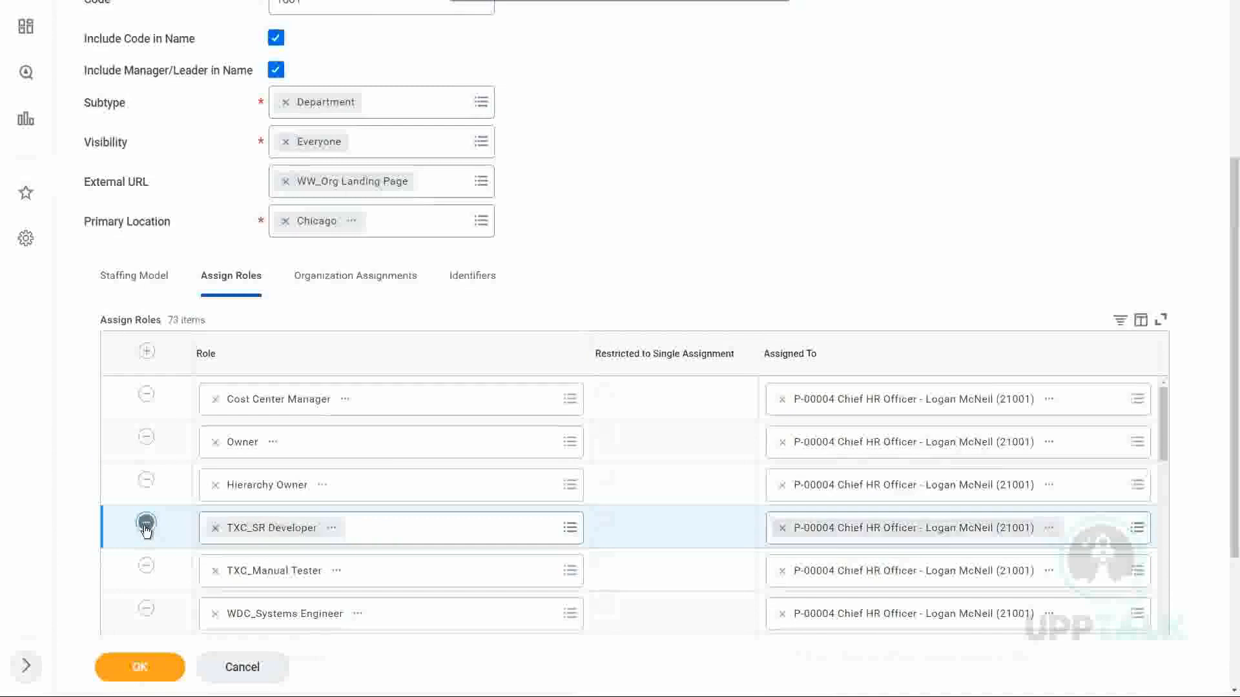
left_click(146, 524)
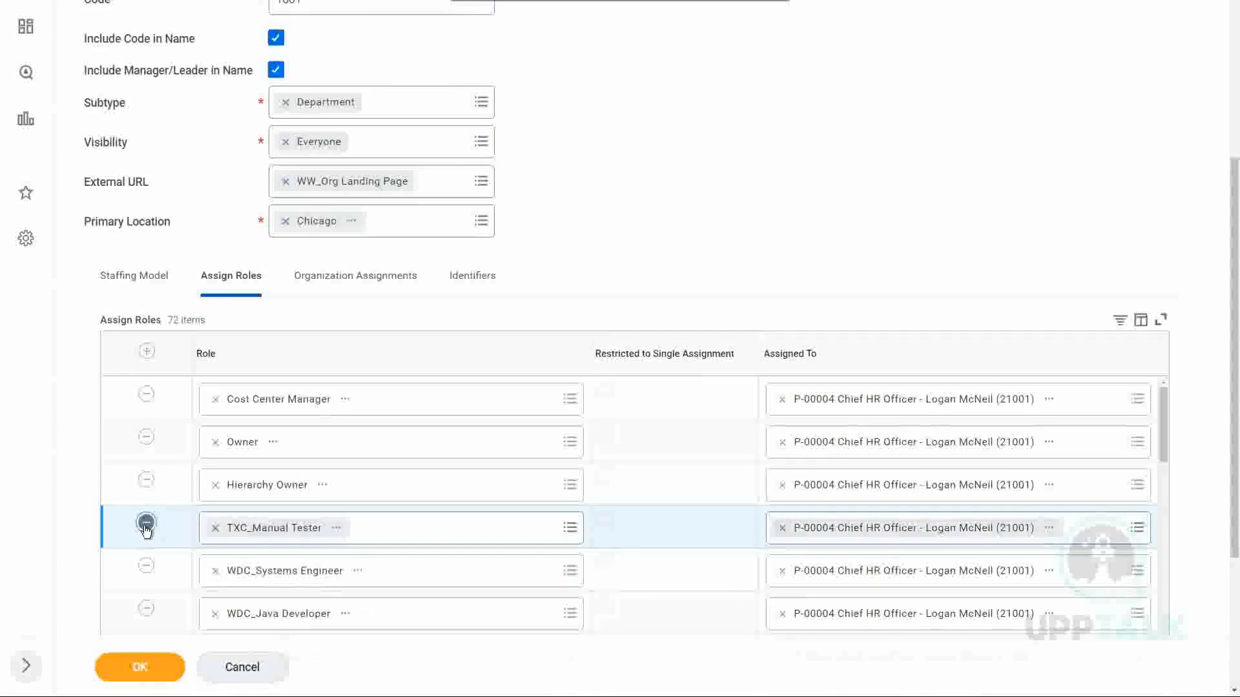
left_click(146, 523)
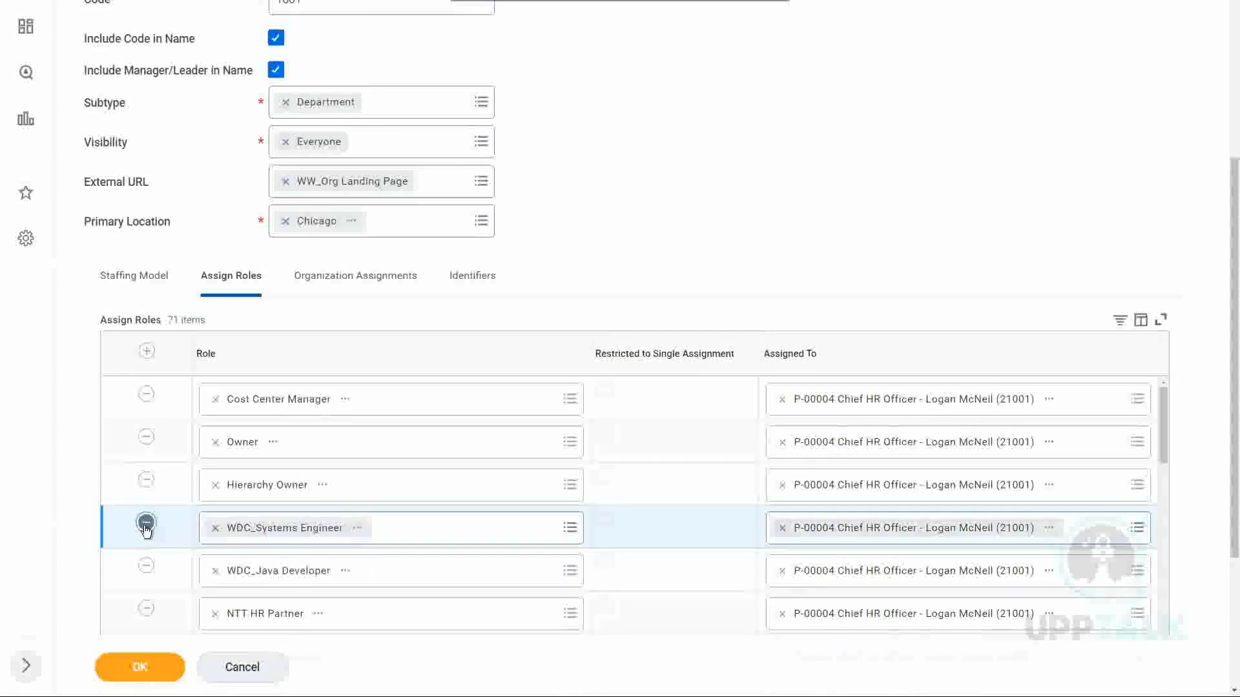
left_click(146, 523)
left_click(146, 523)
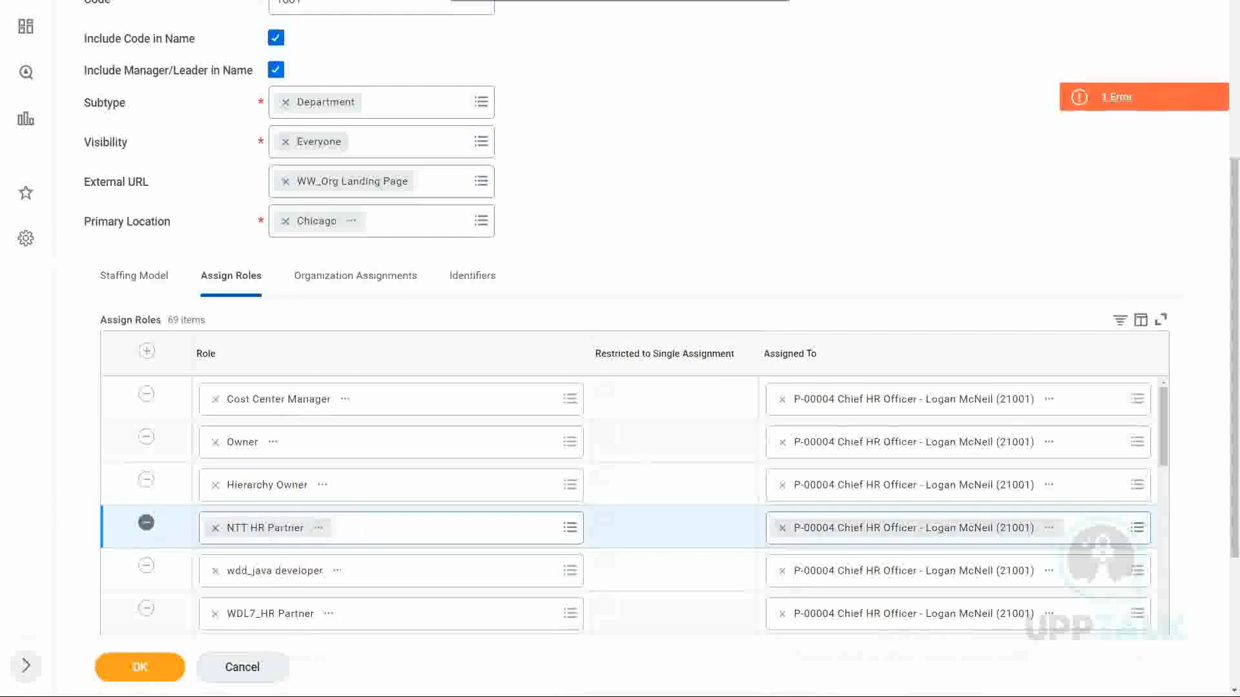
left_click(146, 525)
left_click(146, 523)
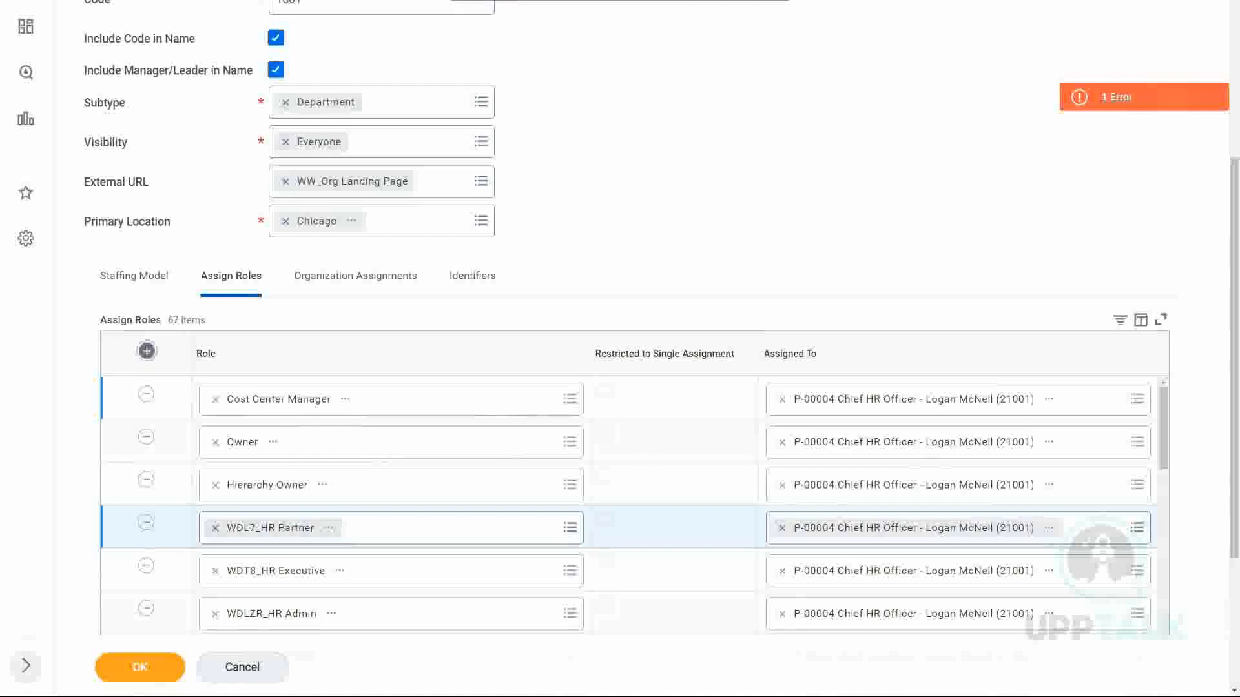
- Add a new row to the role assignments and search for the Manager role in it
left_click(147, 351)
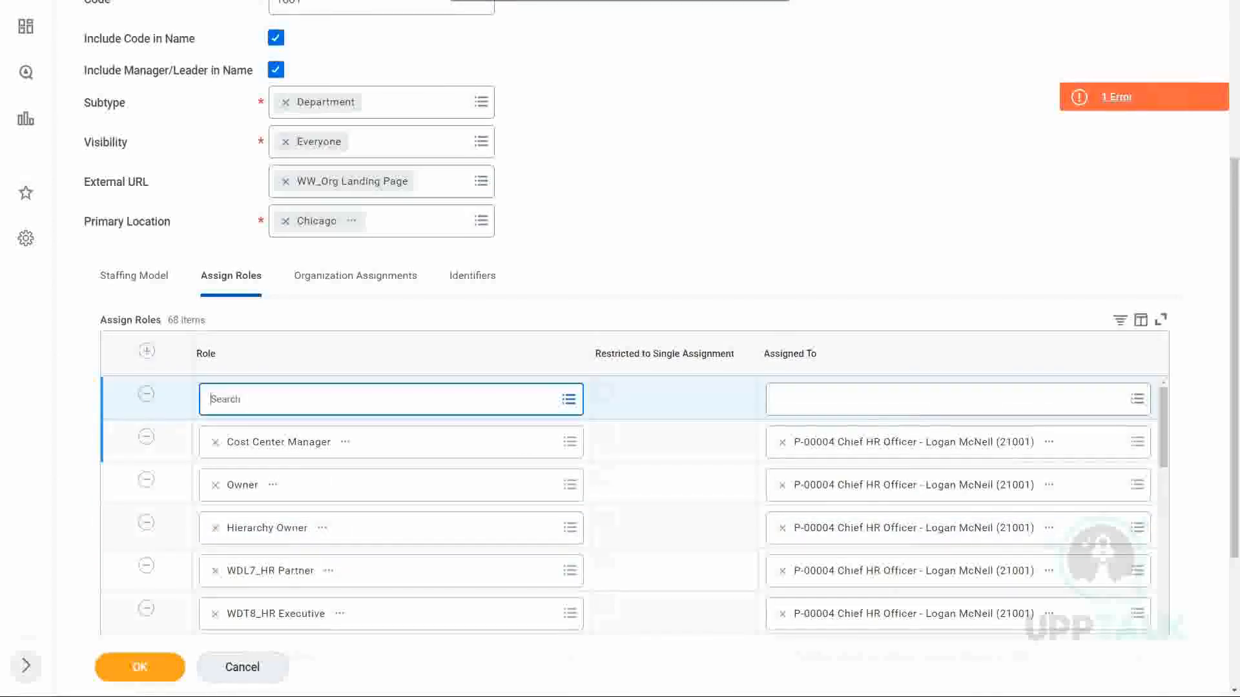
type("Mana")
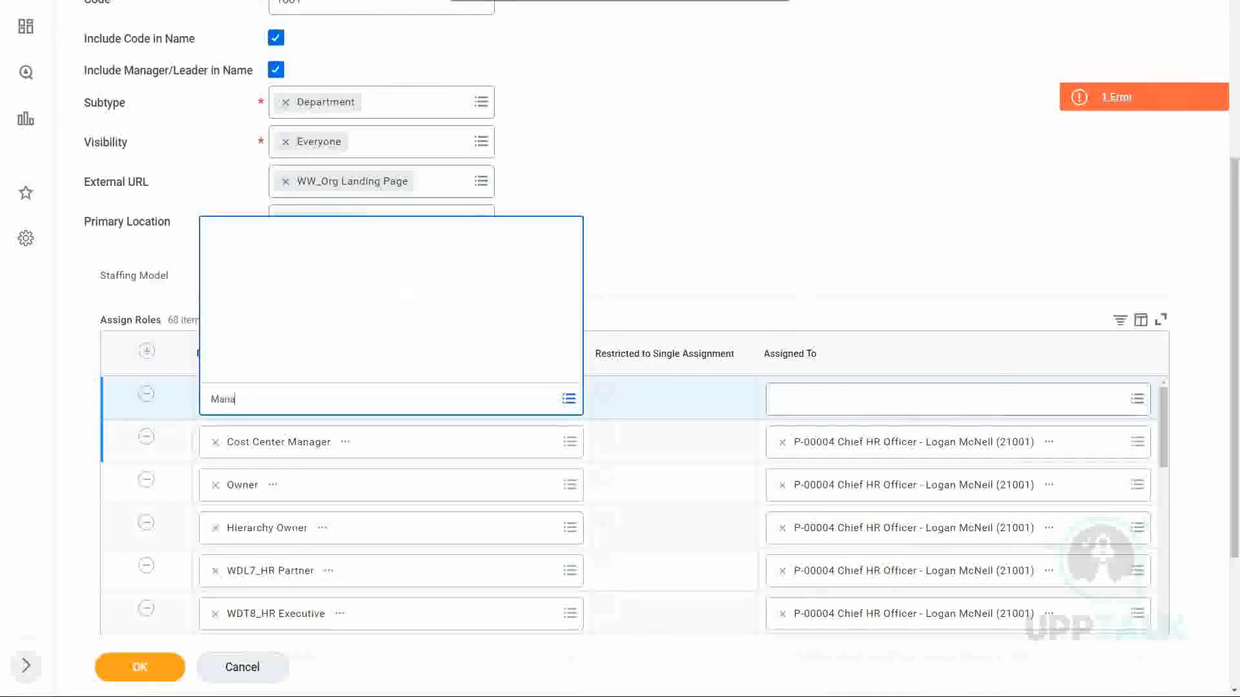
type("ger")
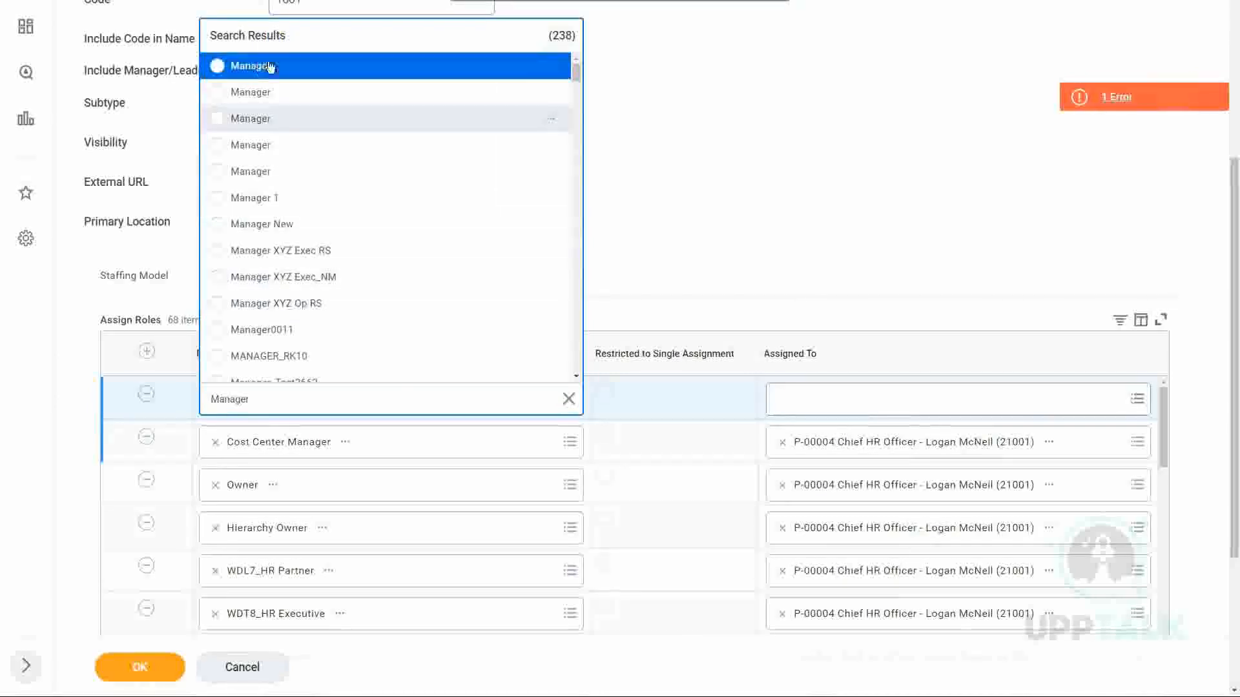
- Examine the details of the identically named Manager roles, including their organization role, usages, leader setting and security groups
mouse_move(269, 71)
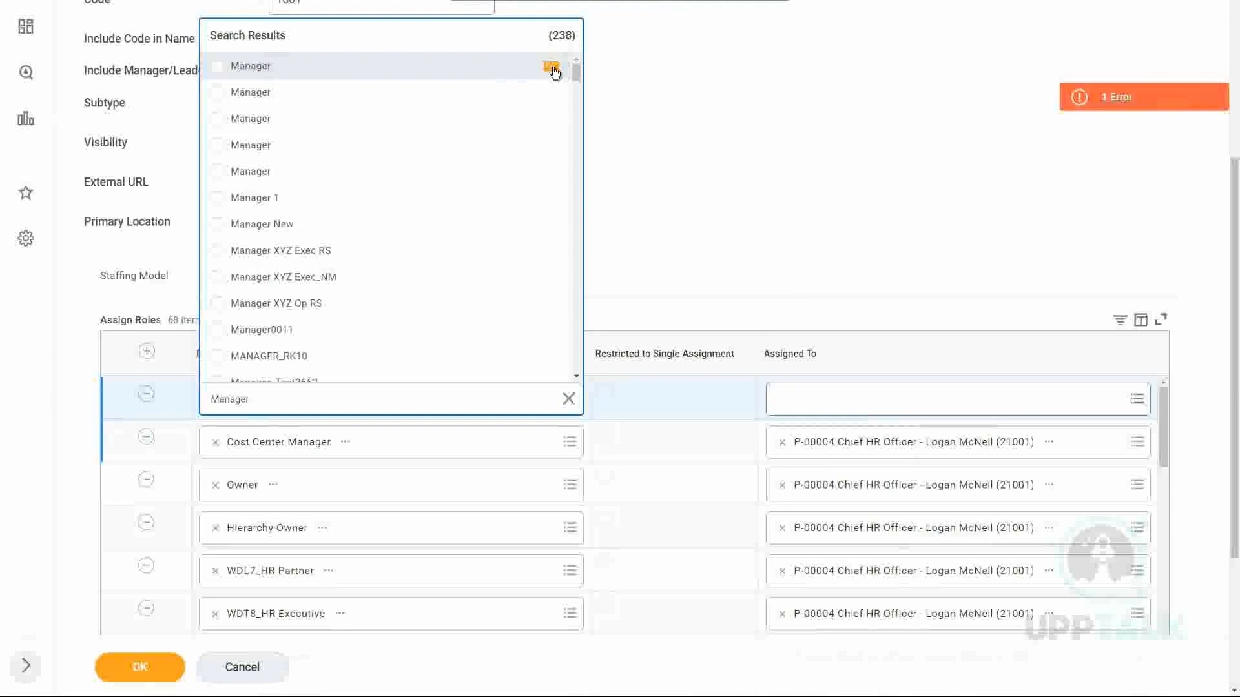
left_click(552, 68)
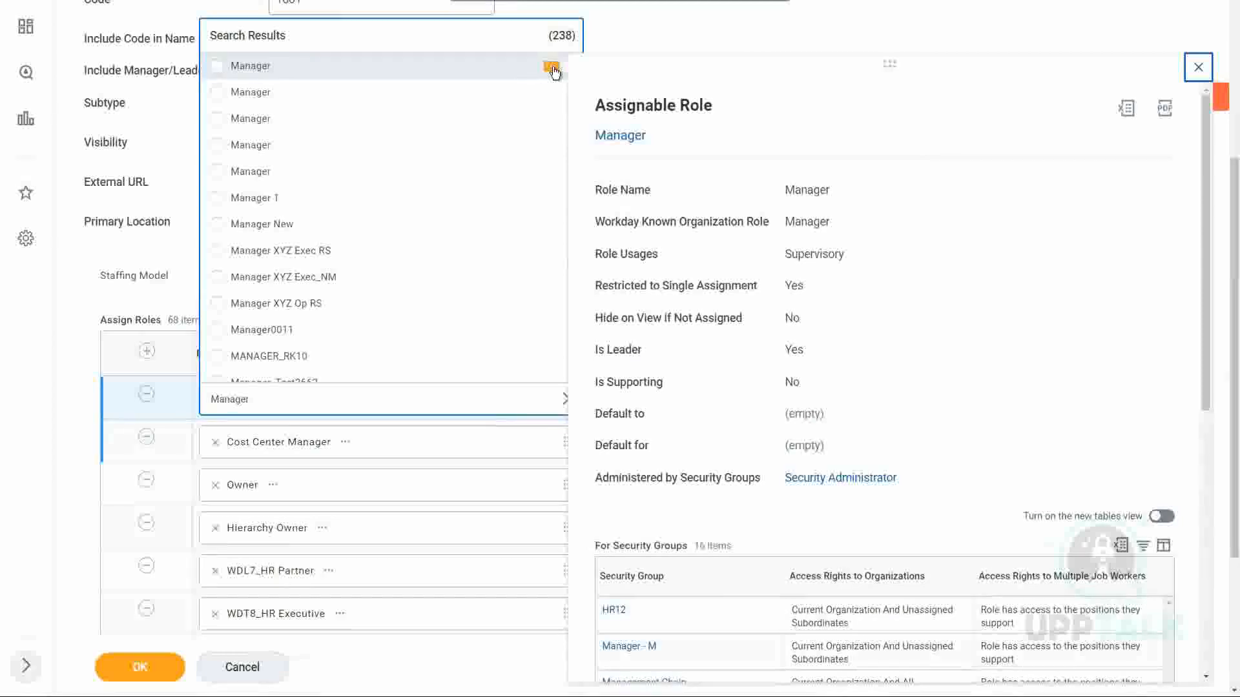
left_click_drag(1205, 348, 1211, 607)
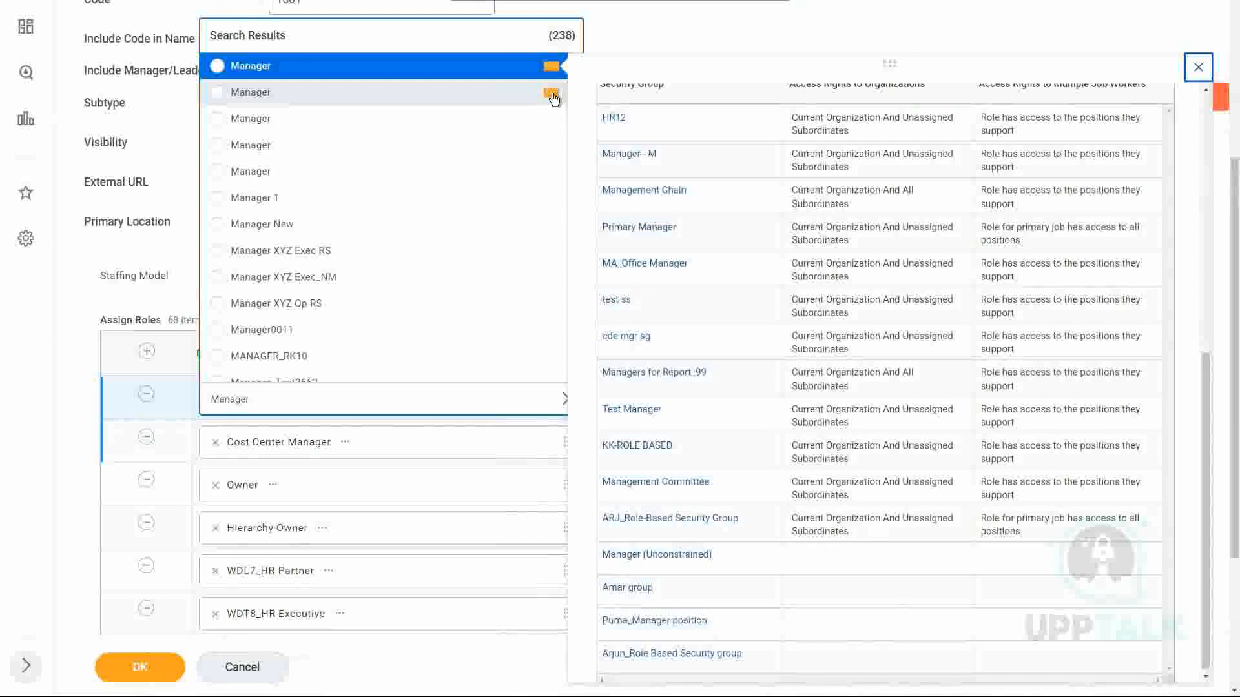
left_click(552, 94)
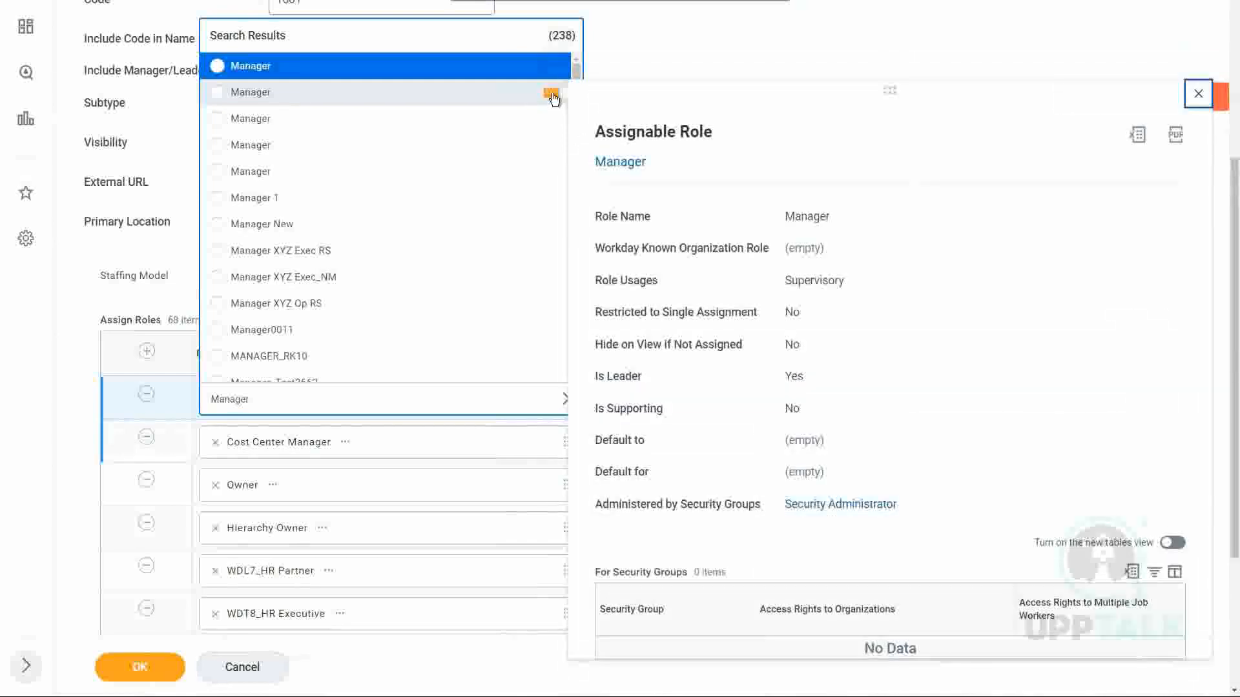
left_click(553, 121)
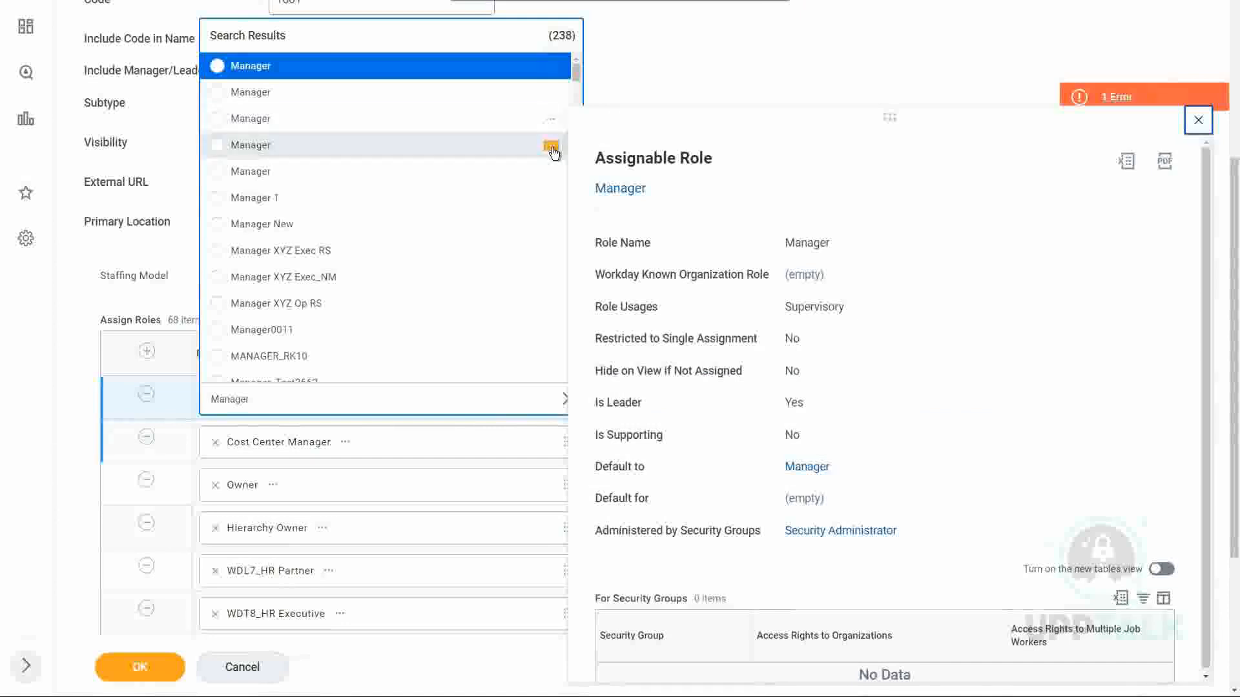
left_click(553, 148)
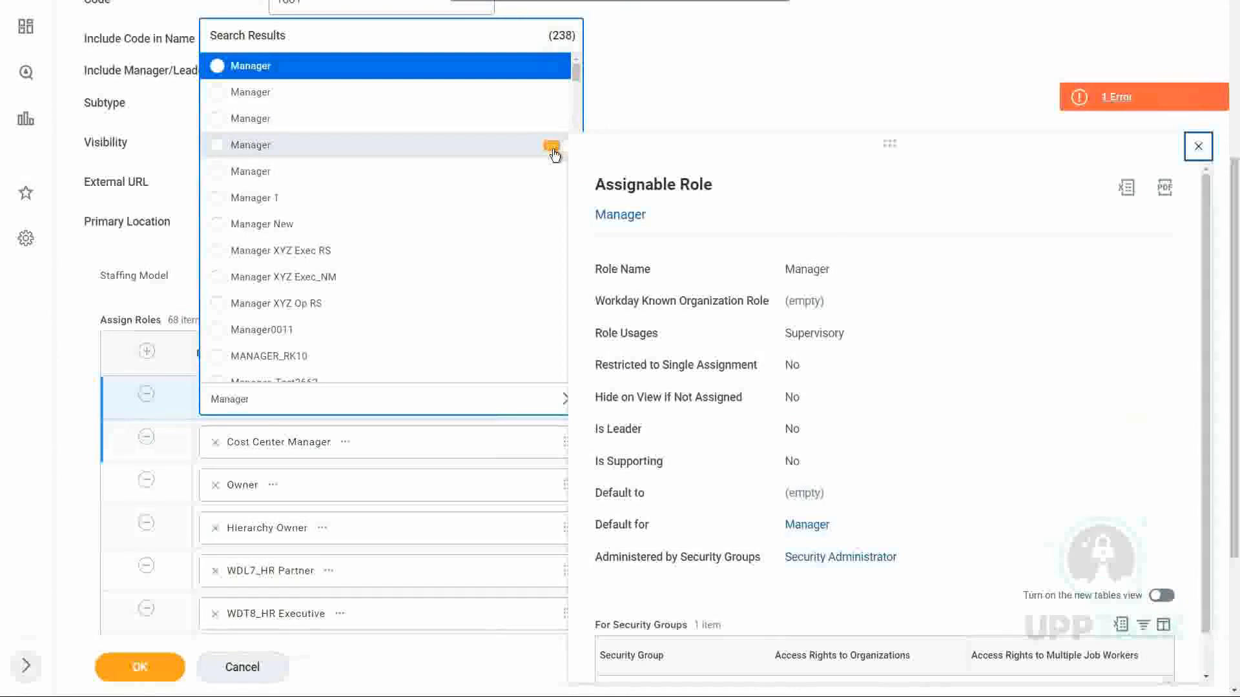
left_click(552, 173)
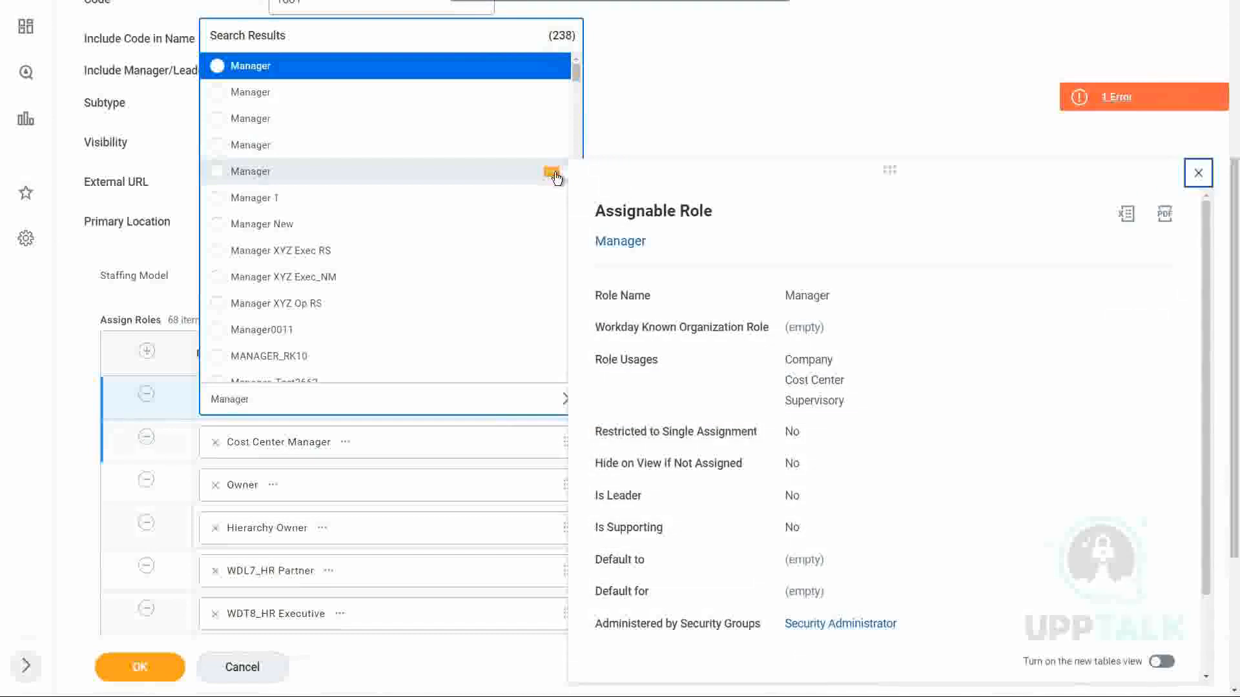
left_click(552, 202)
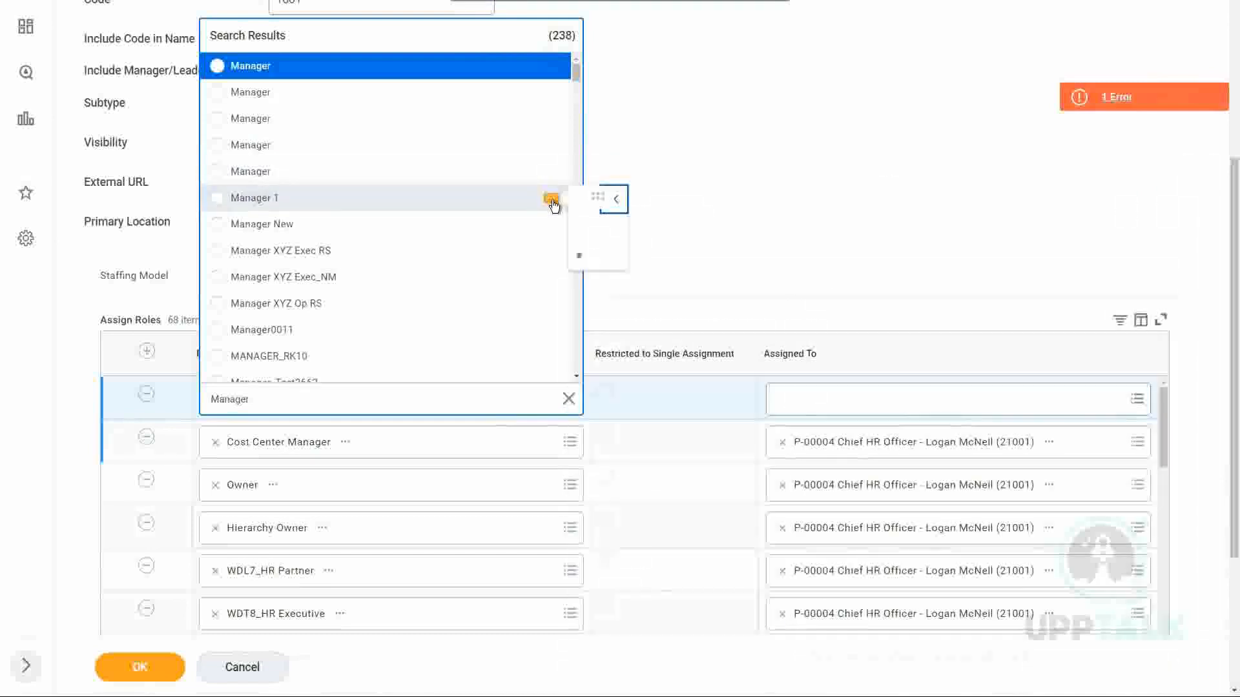
- Choose the first Manager role for the new row and assign it to the Chief HR Officer position
left_click(216, 67)
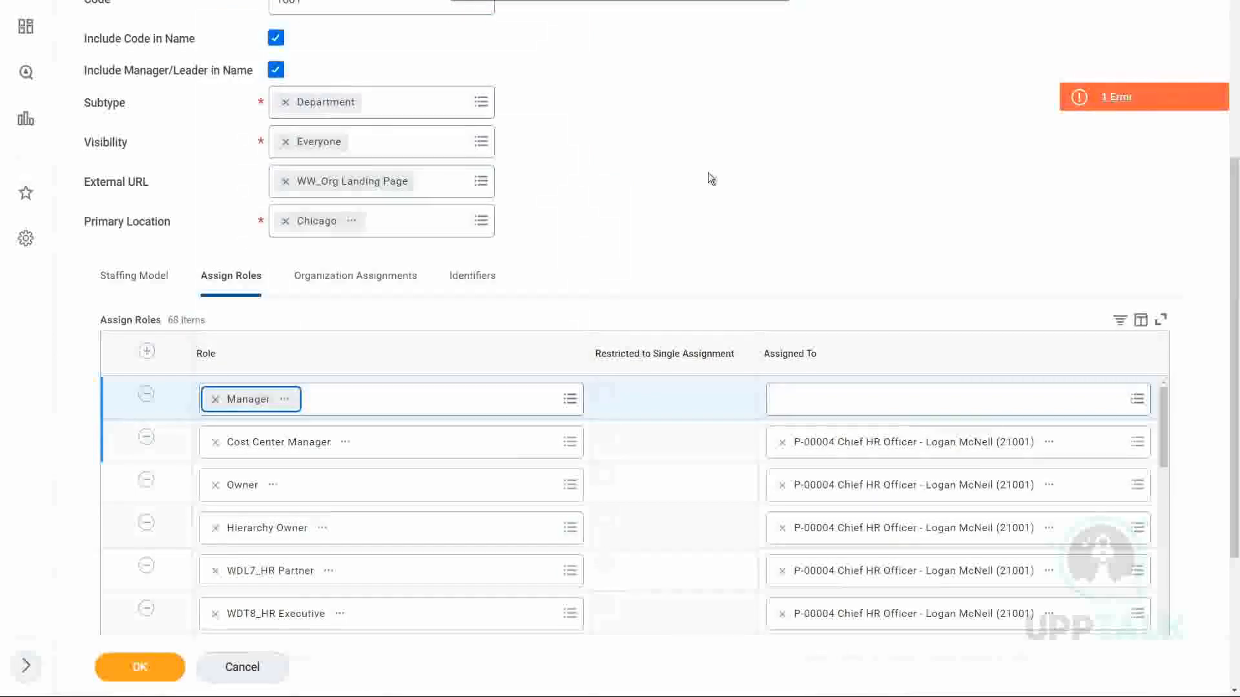
left_click(827, 401)
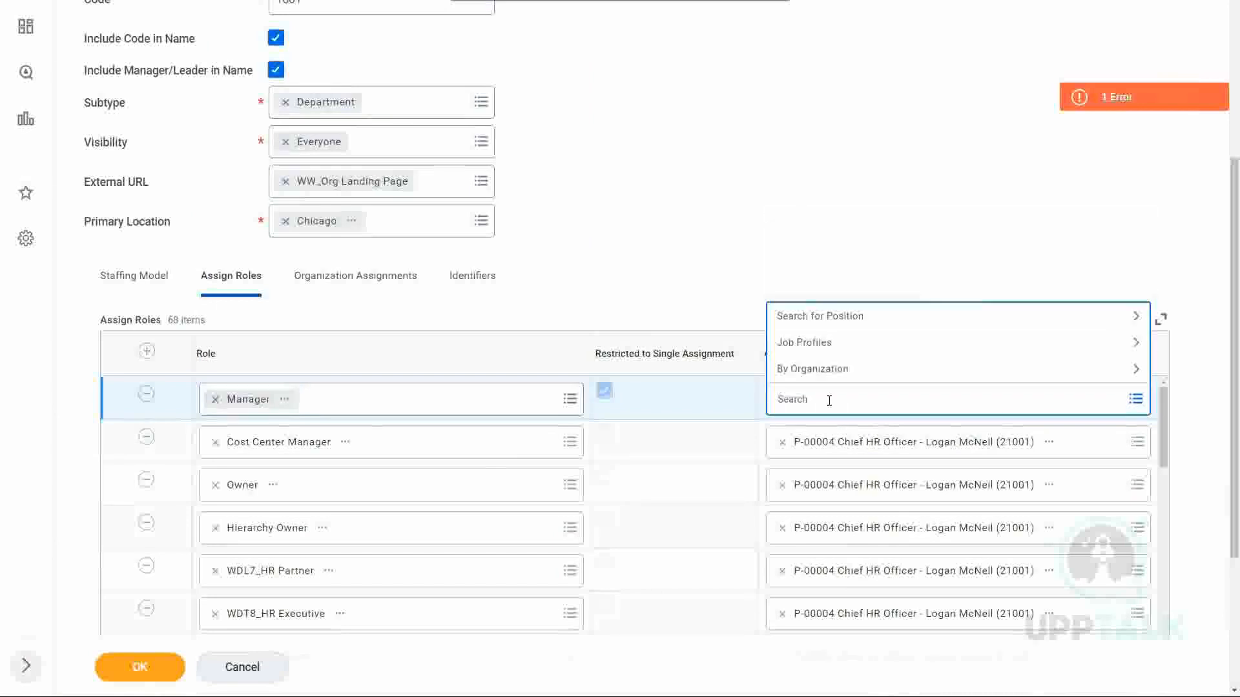
type("logan mcneil")
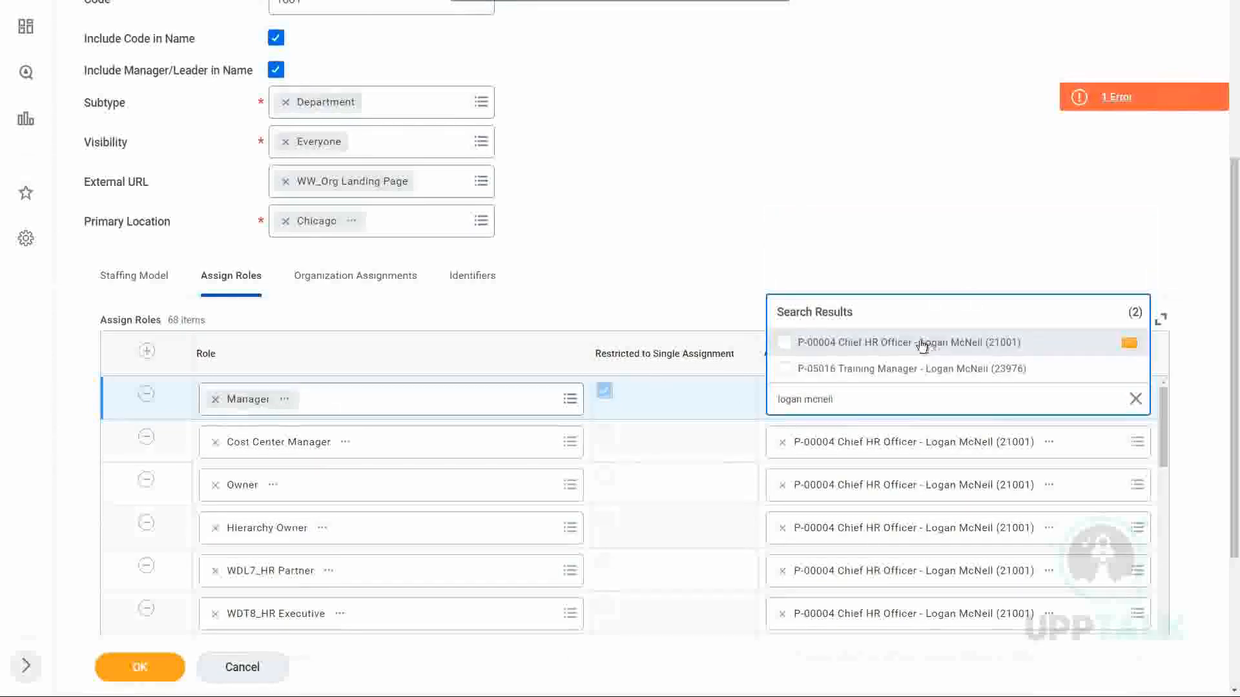
left_click(796, 345)
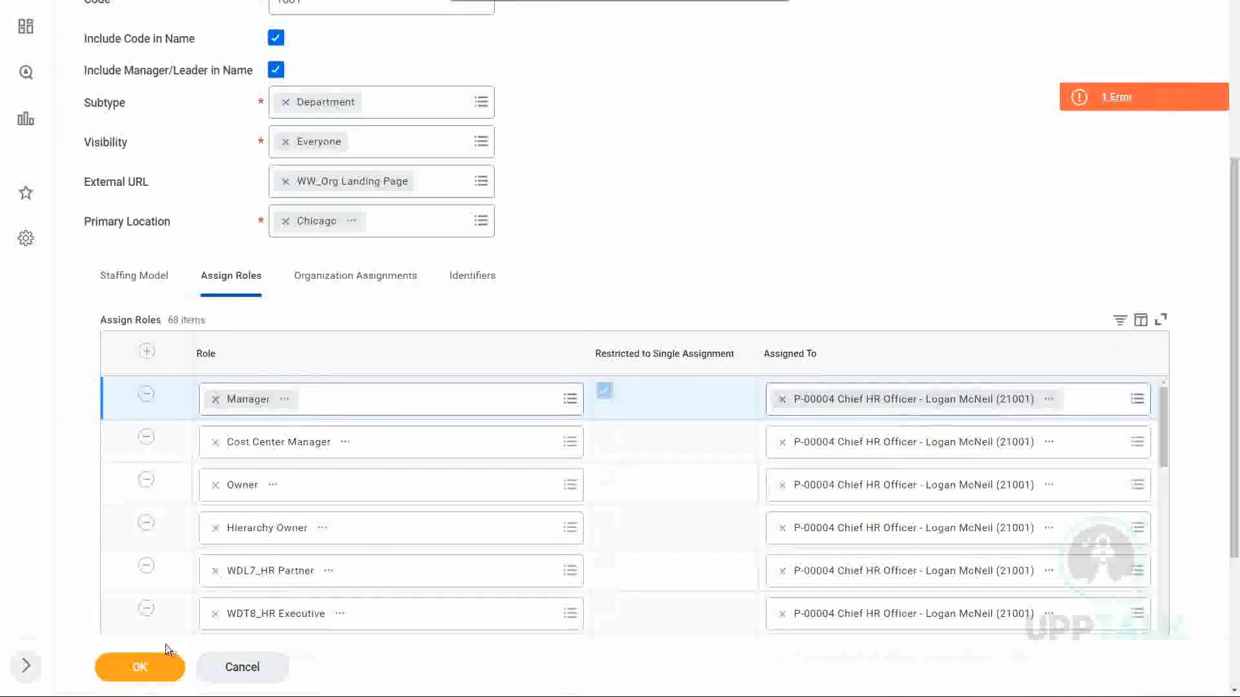
- Submit the new supervisory organization and read the details of the reported errors
left_click(134, 669)
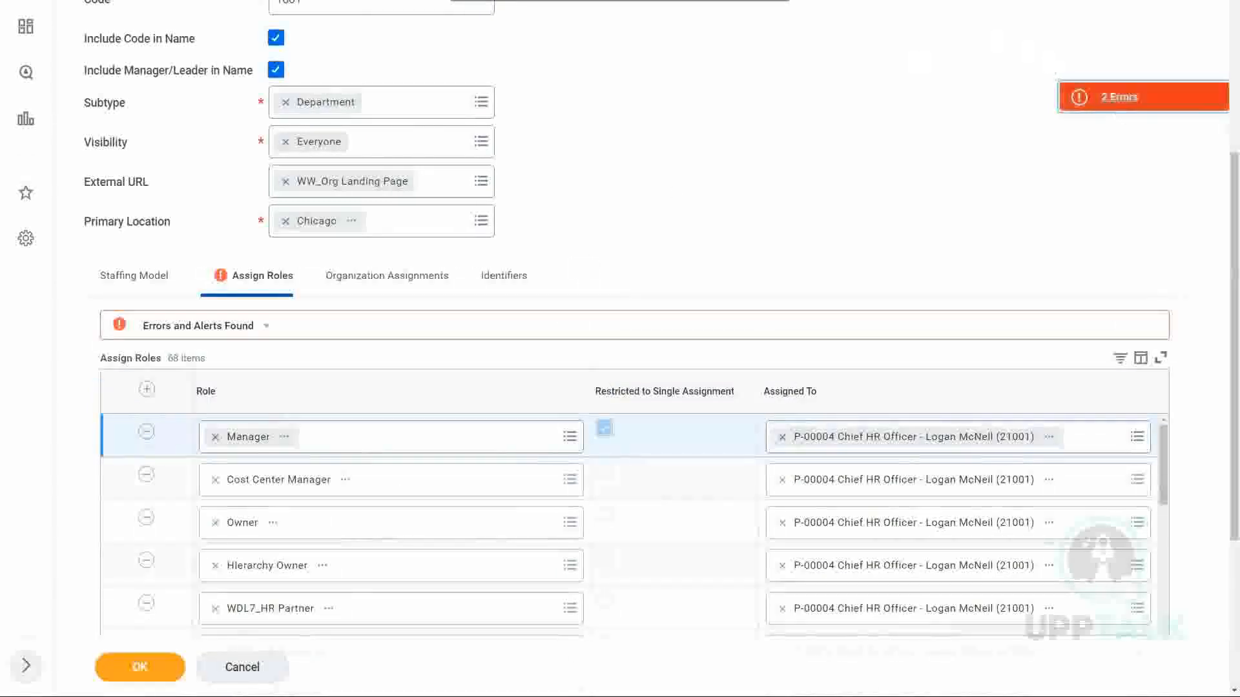
left_click(1132, 99)
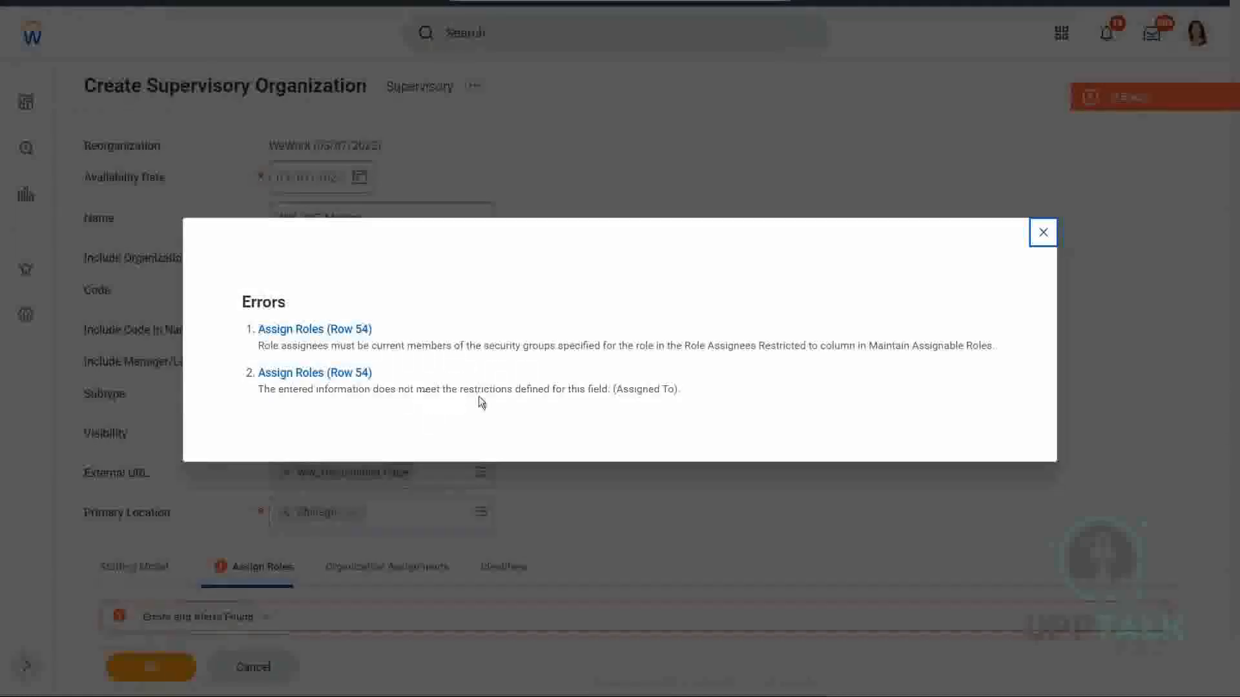
left_click(1046, 234)
- Look through the role assignments table for the row behind the reported errors
scroll(711, 406, "down", 5)
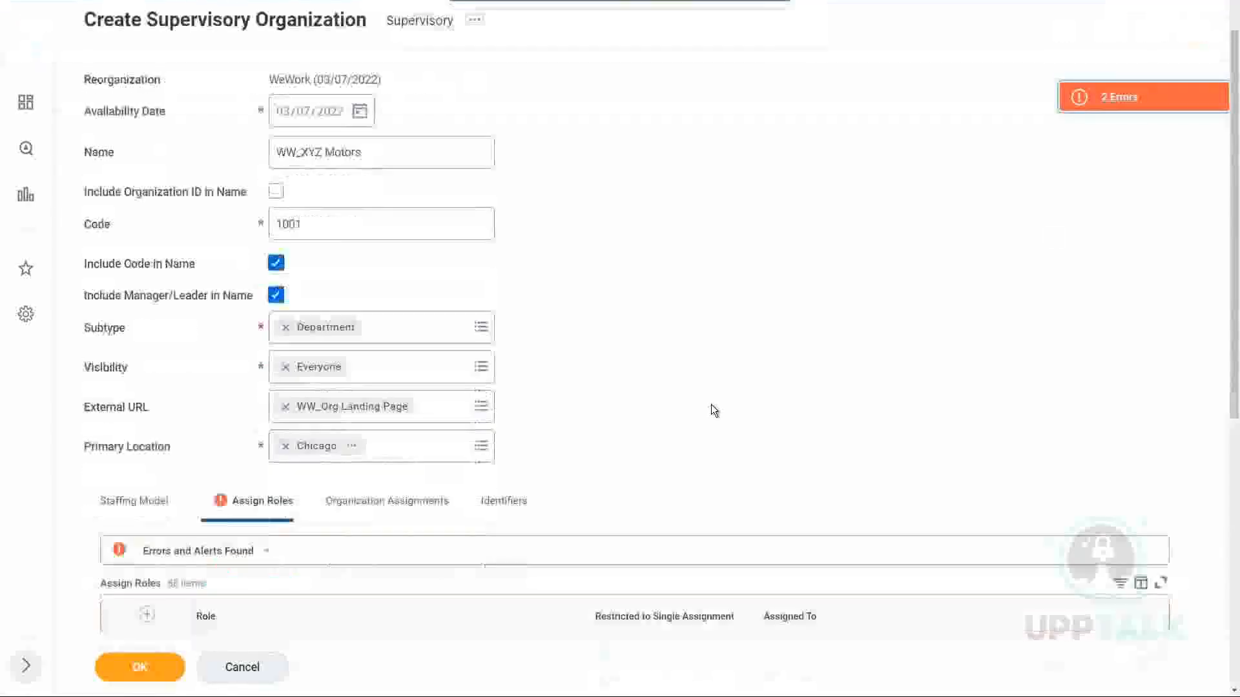
scroll(711, 404, "down", 4)
left_click_drag(1160, 218, 1165, 434)
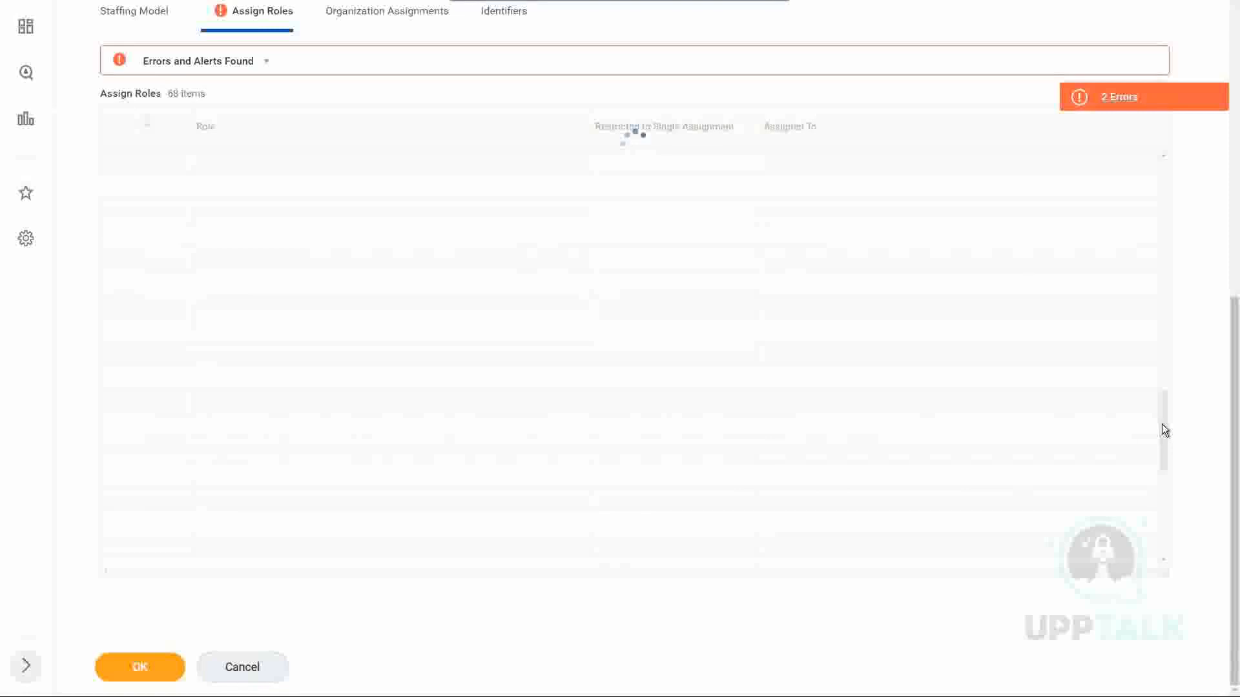
left_click_drag(1162, 424, 1164, 371)
scroll(1166, 435, "down", 10)
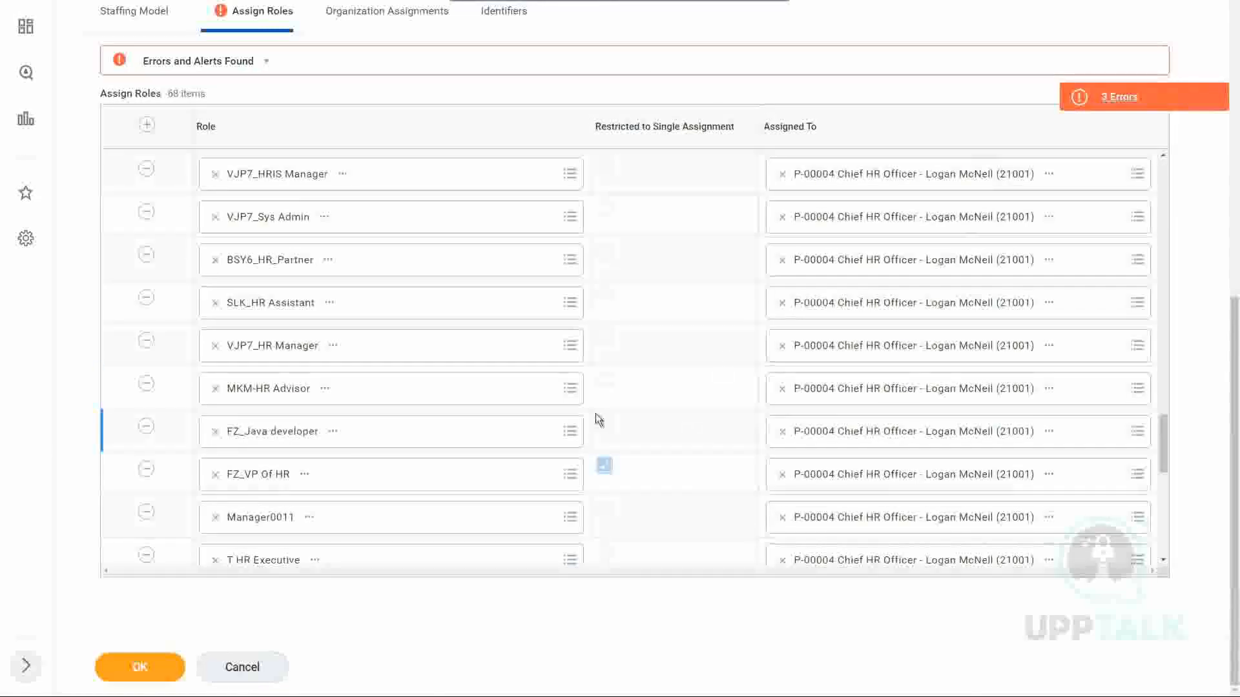
scroll(595, 421, "down", 2)
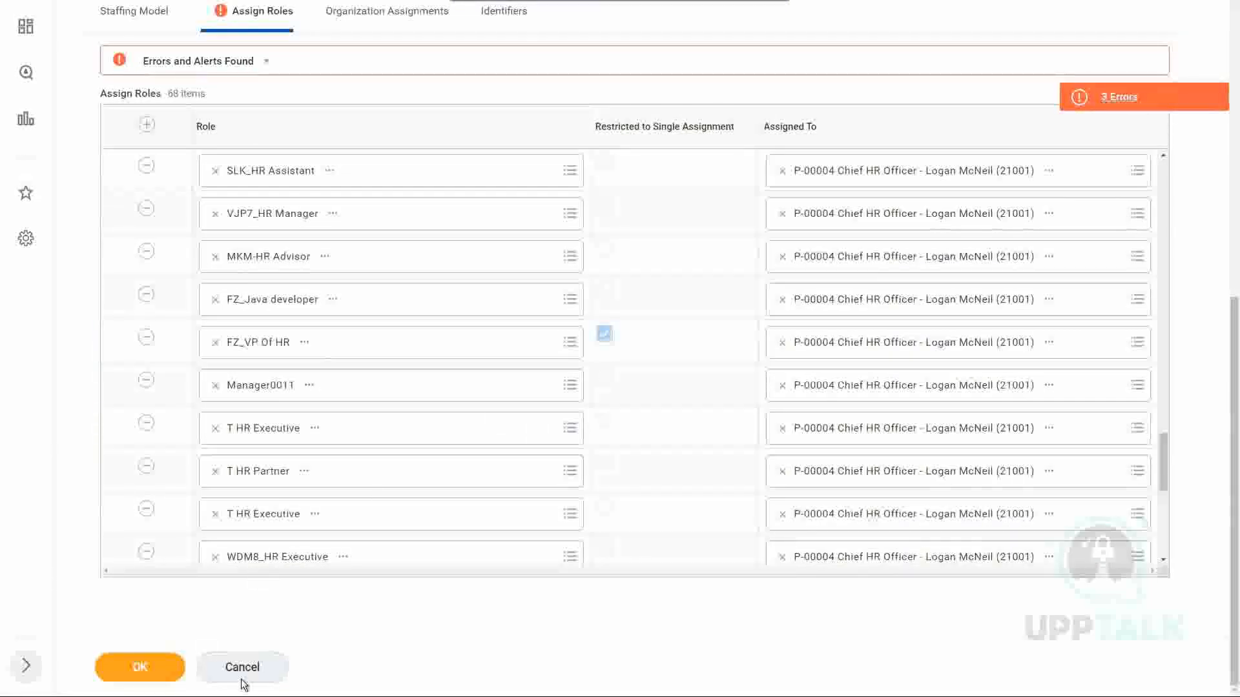
scroll(349, 403, "up", 5)
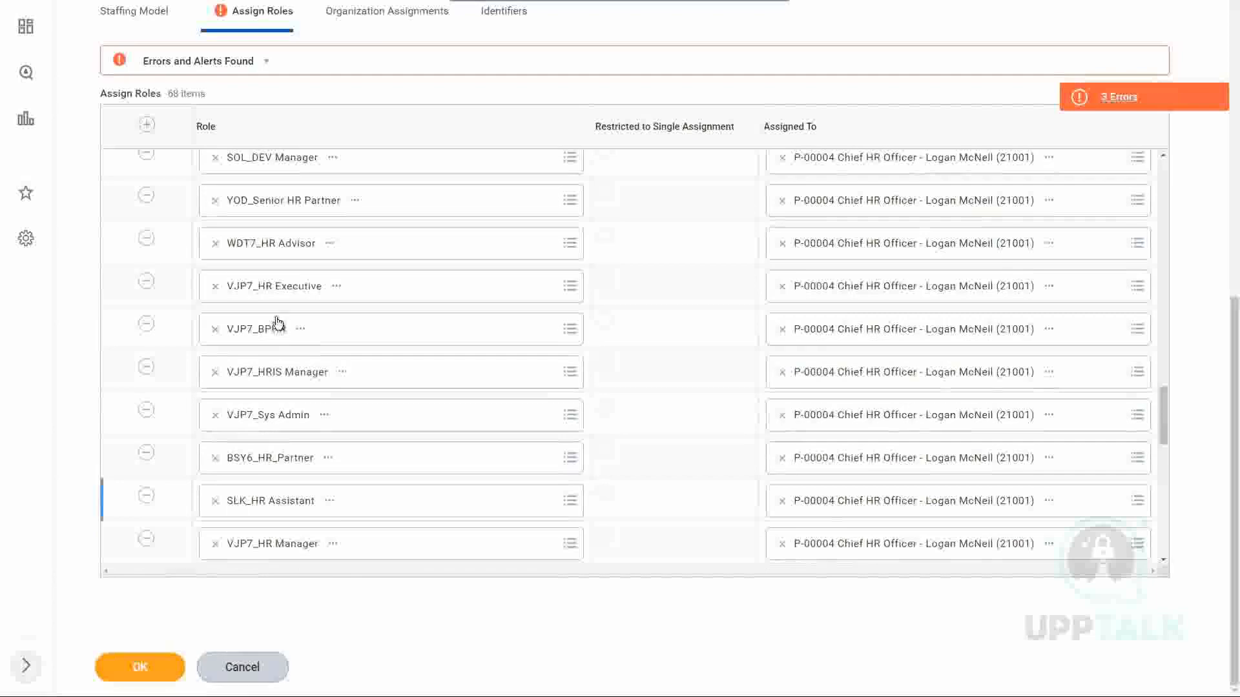
scroll(392, 152, "up", 8)
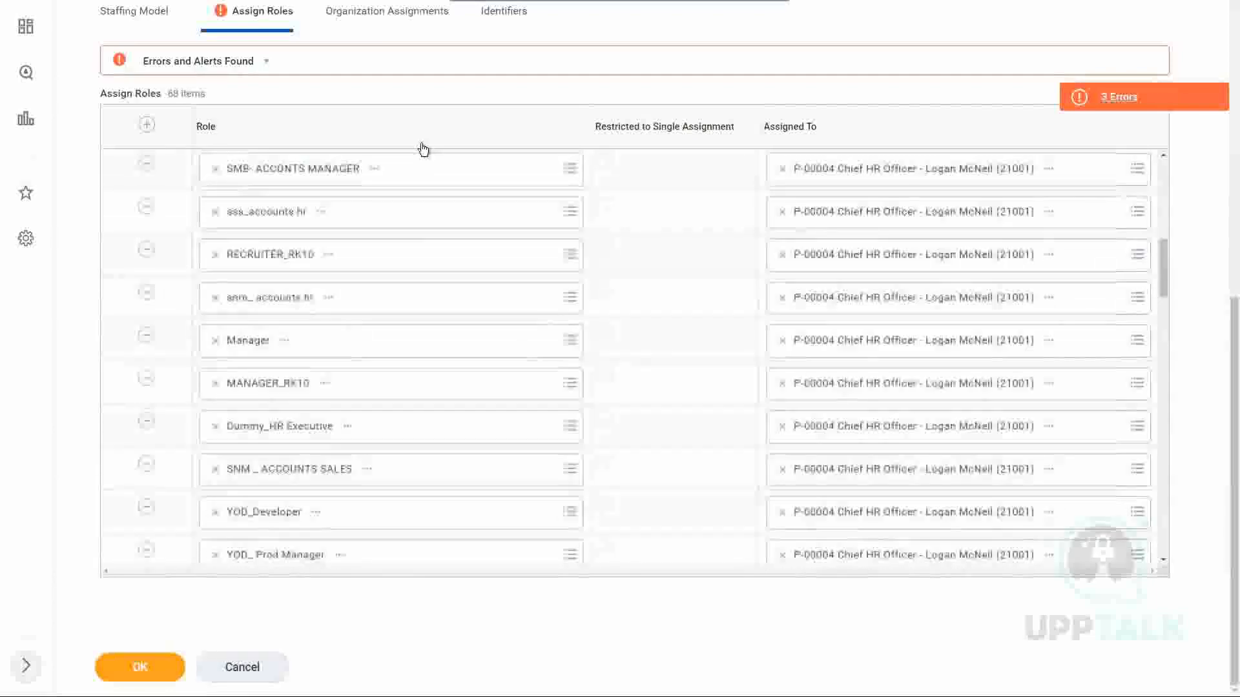
scroll(423, 149, "up", 8)
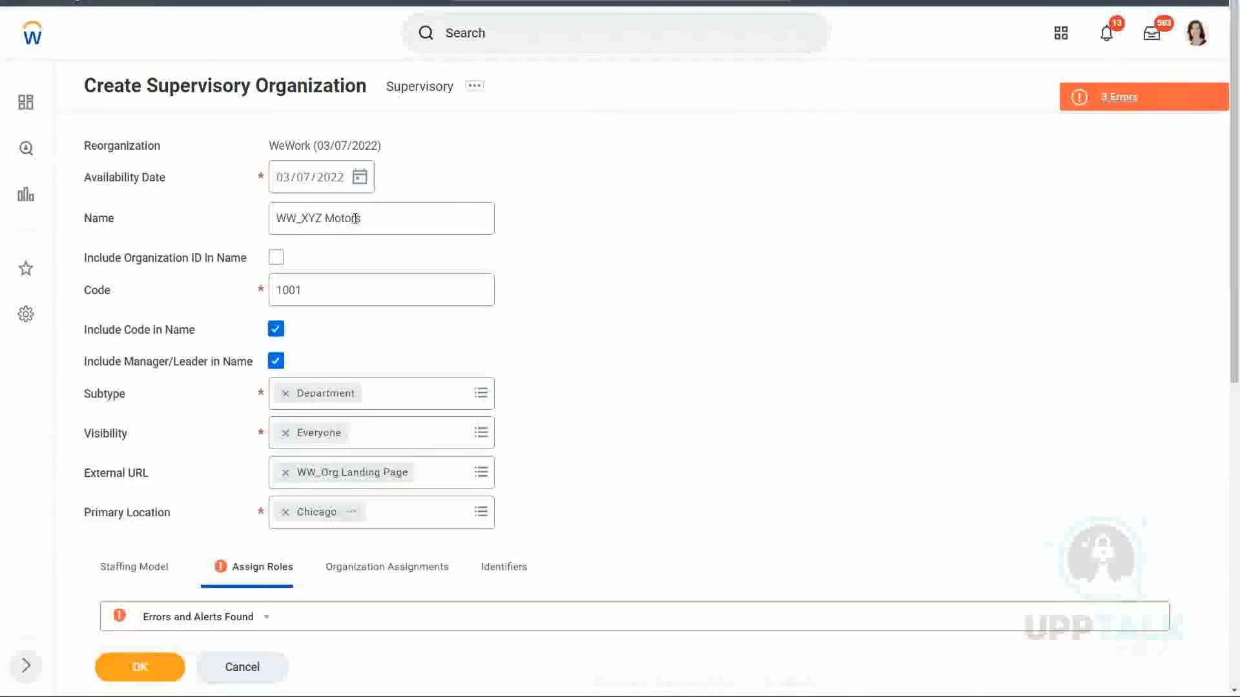
- Copy the organization's name and discard the unsaved supervisory organization with its role assignments
triple_click(322, 219)
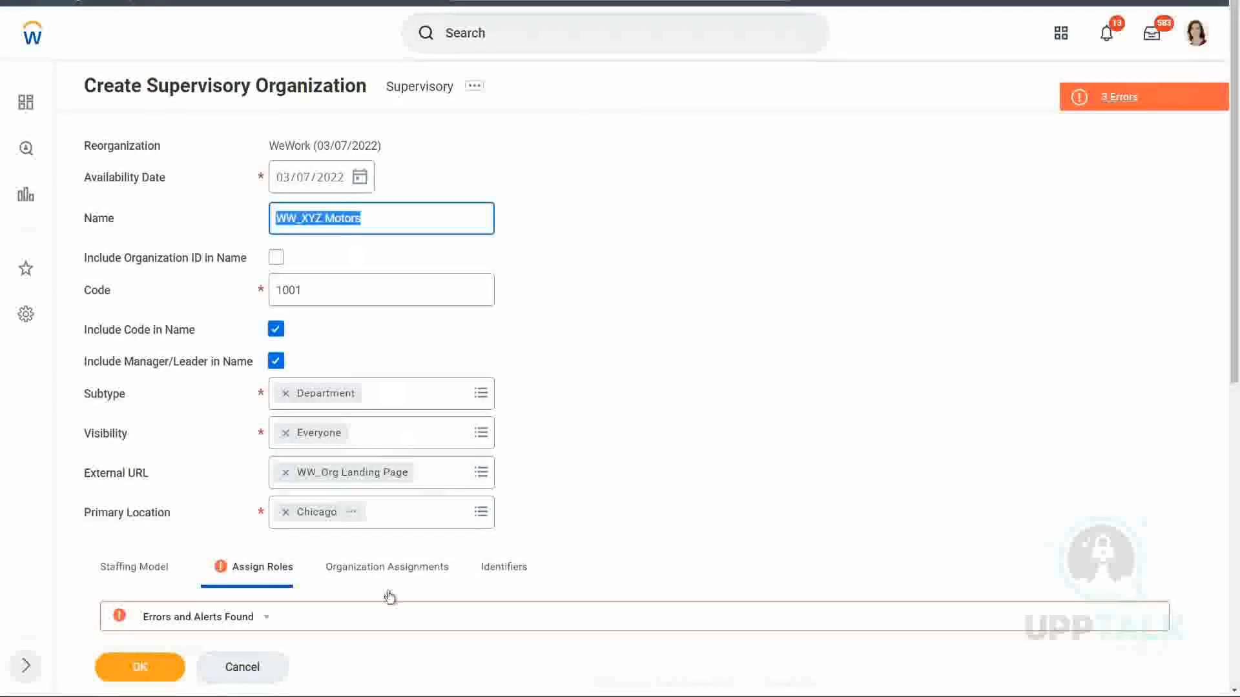
left_click(234, 673)
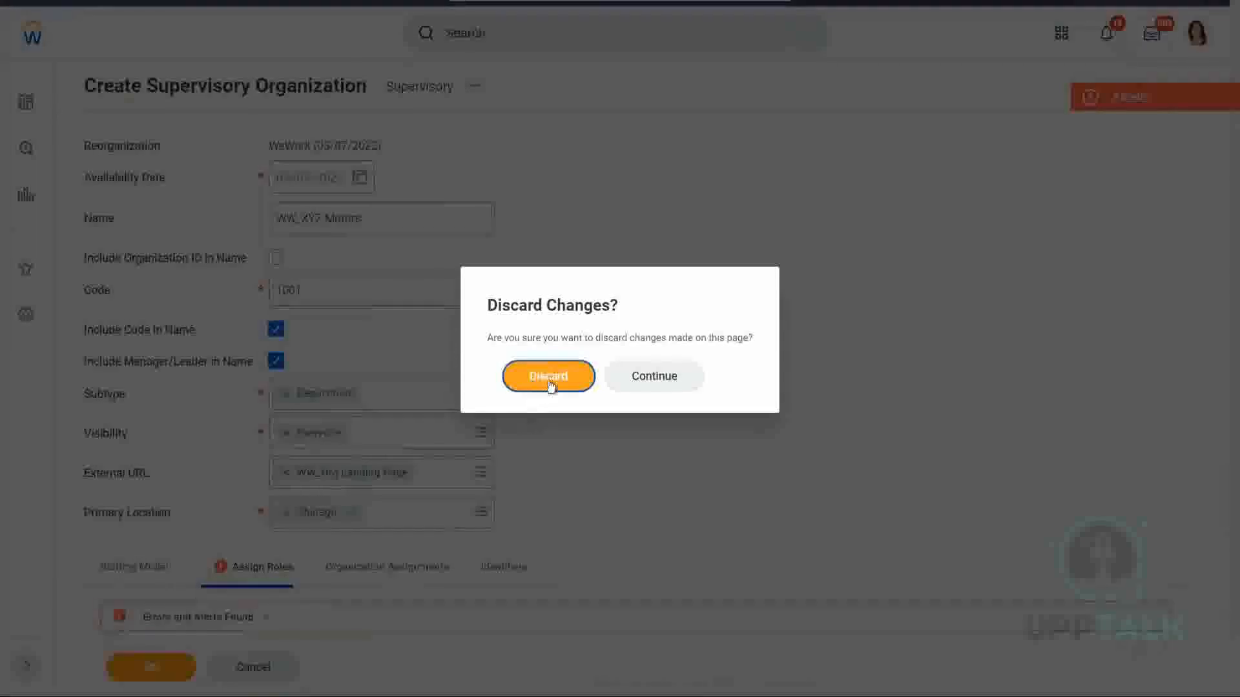
left_click(549, 381)
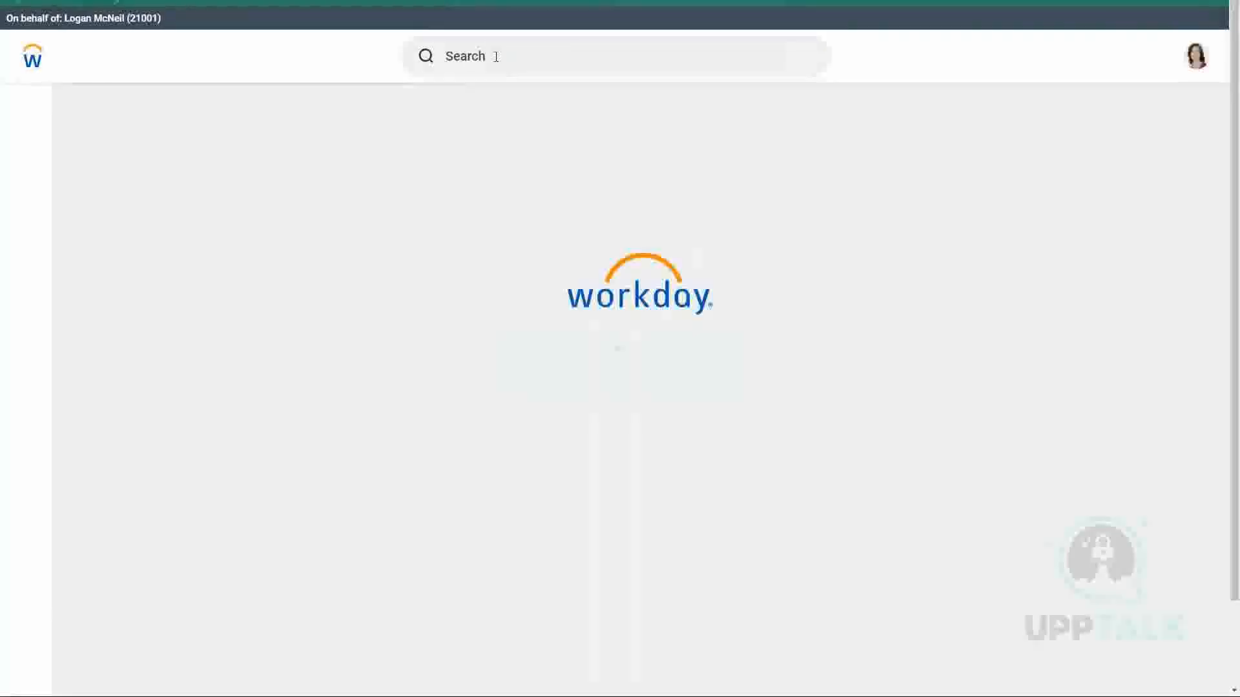
- Search for the Create Supervisory Organization task and launch it again
left_click(495, 57)
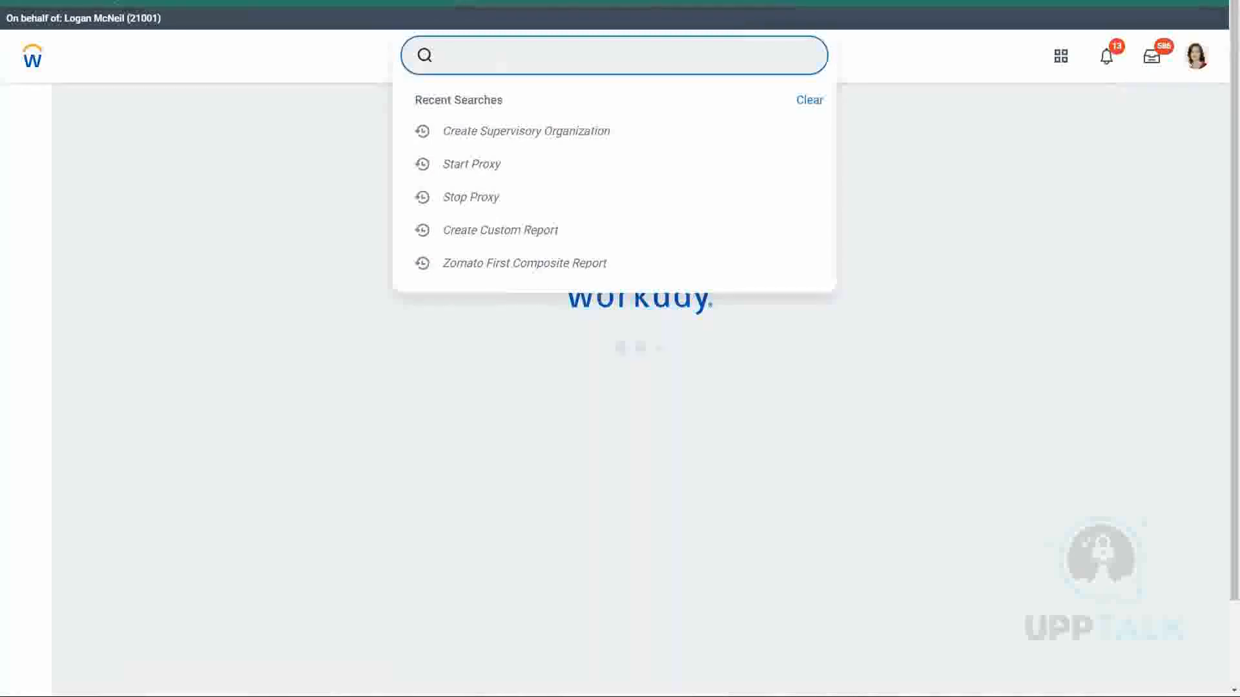
type("cre")
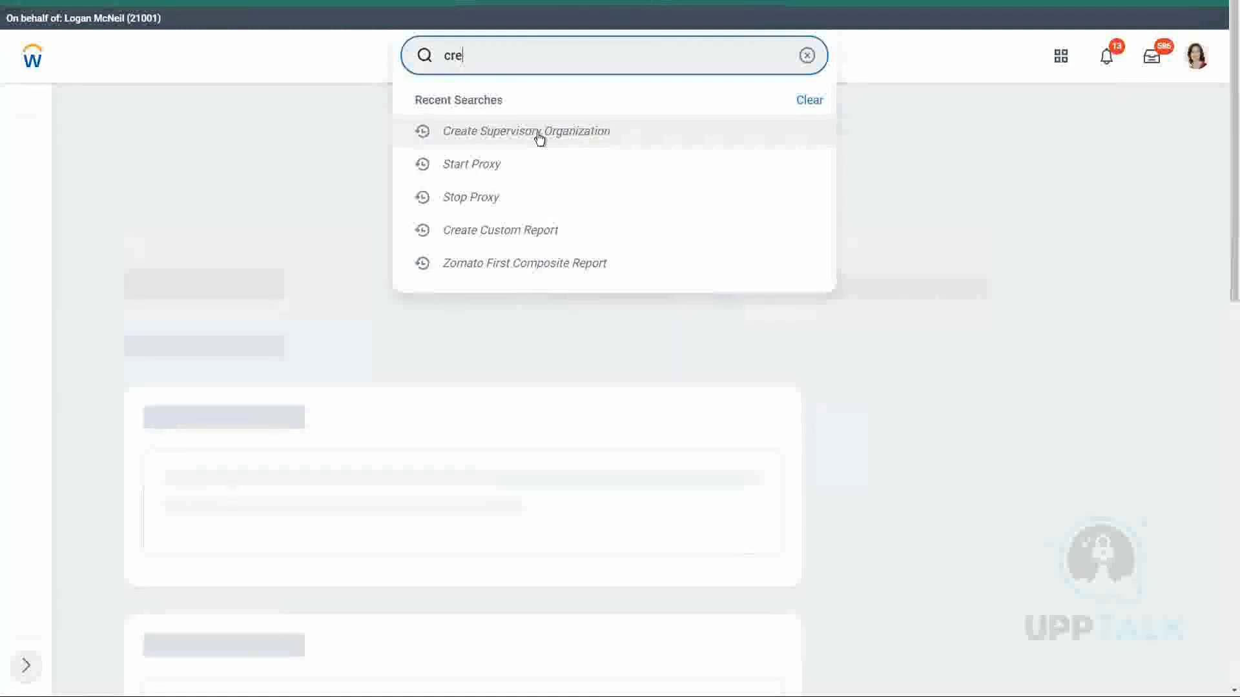
left_click(540, 135)
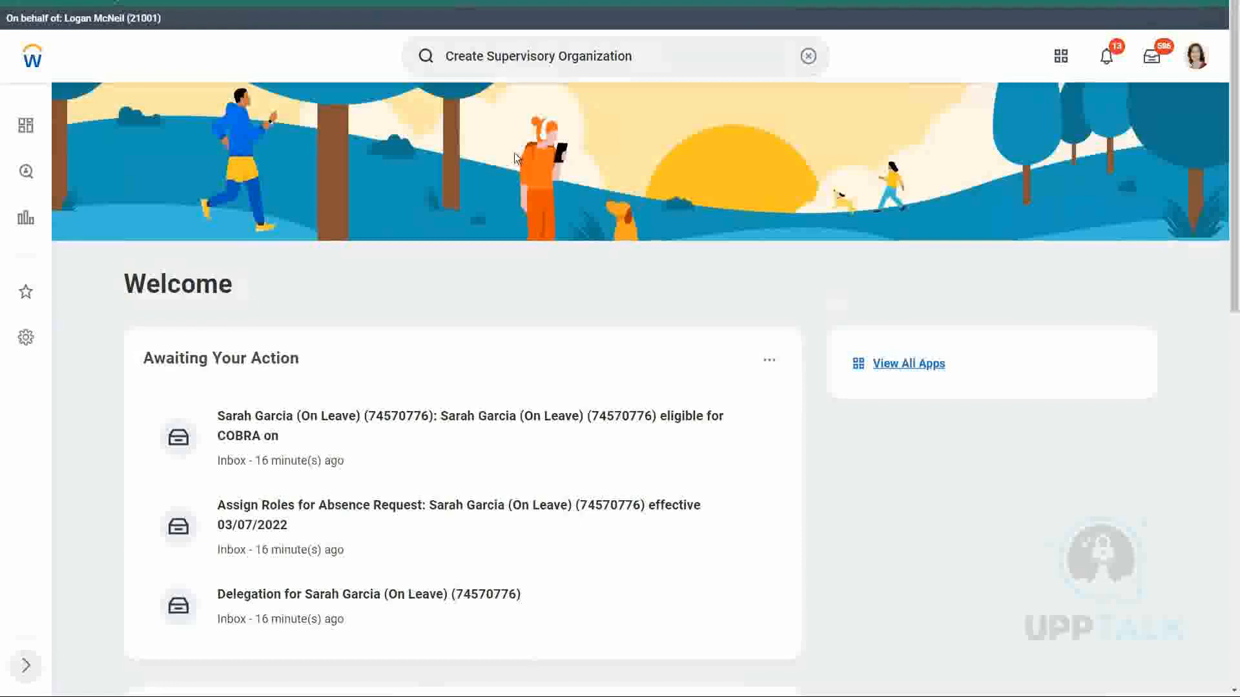
left_click(631, 57)
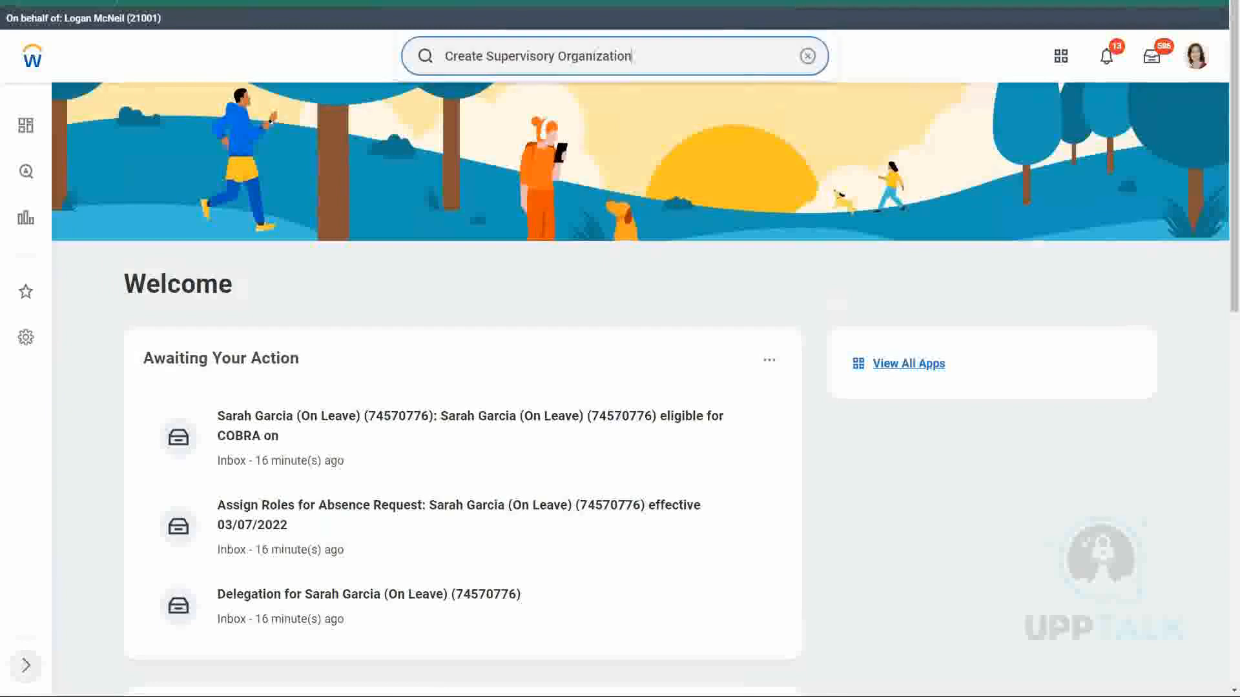
key("Return")
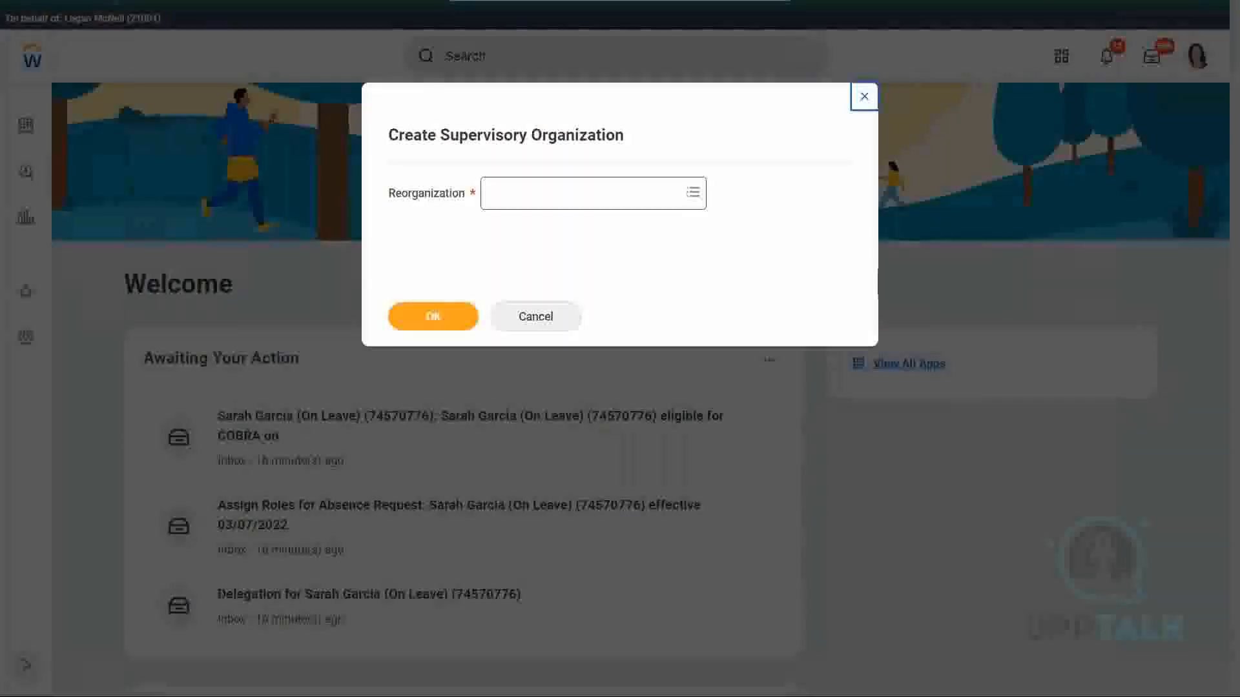
- Select WeWork as the reorganization and proceed to the new organization's form
left_click(581, 193)
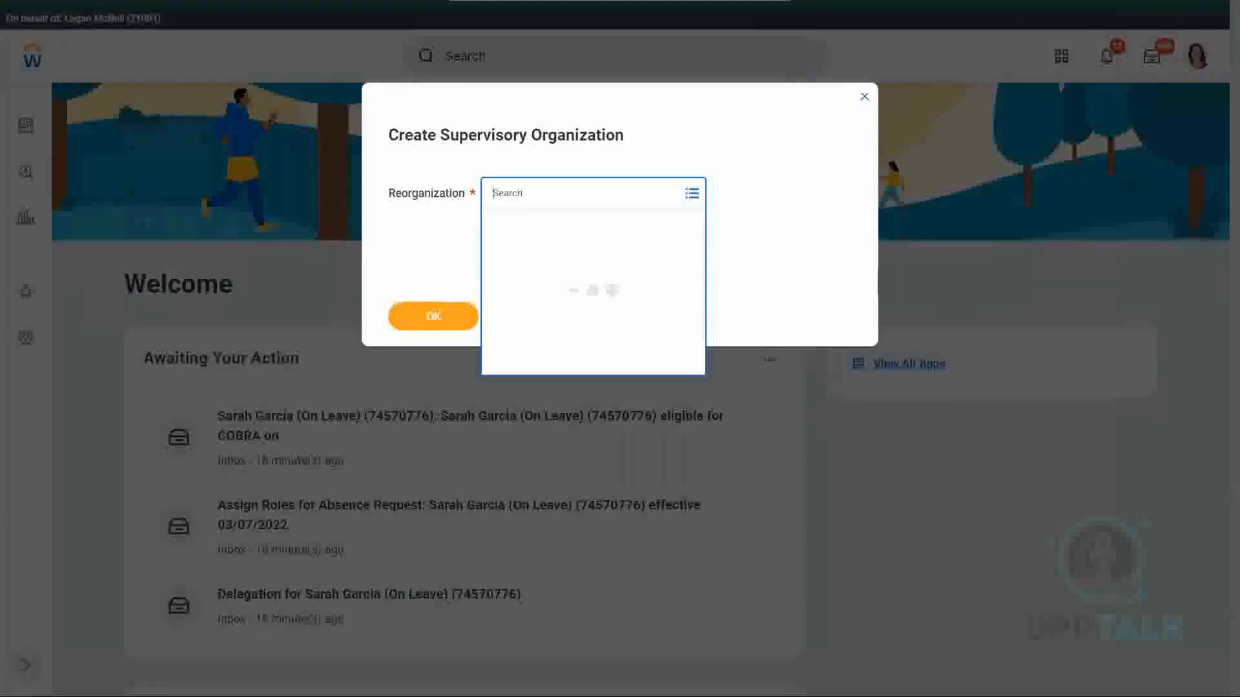
type("wework")
key("Return")
left_click(452, 317)
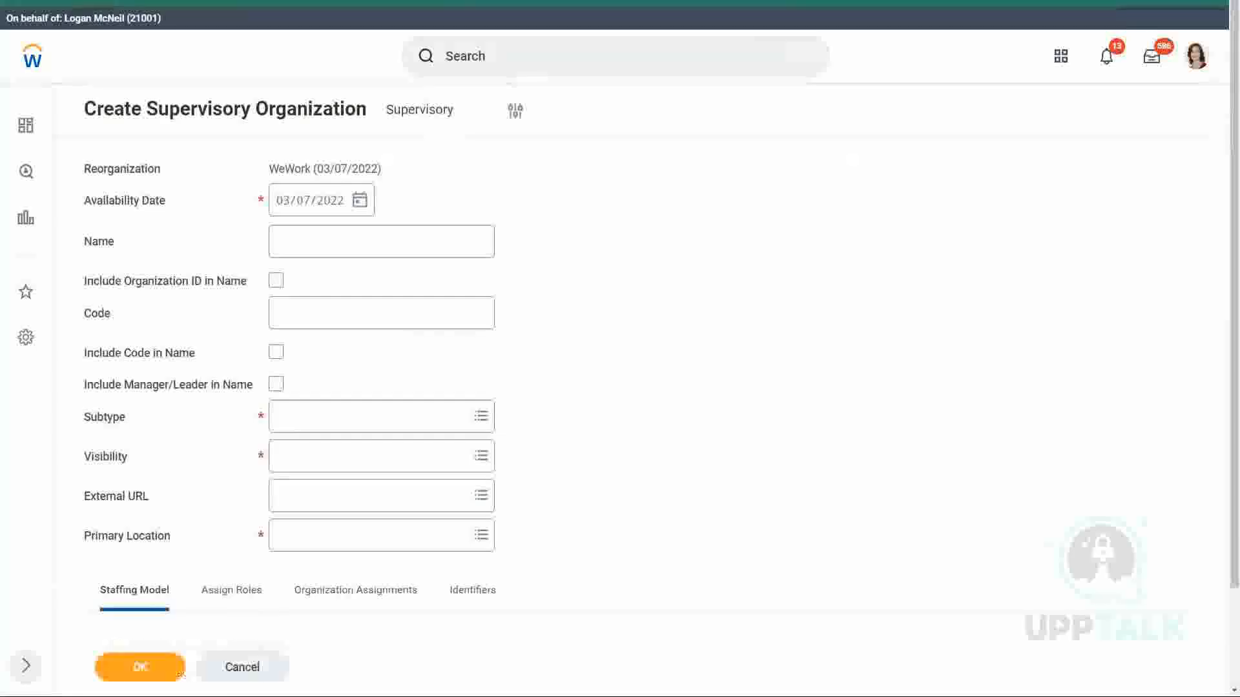
- Name the organization WW_XYZ Motors, set its code to 1001 and include the code in the name
left_click(330, 241)
type("WW_XYZ Motors")
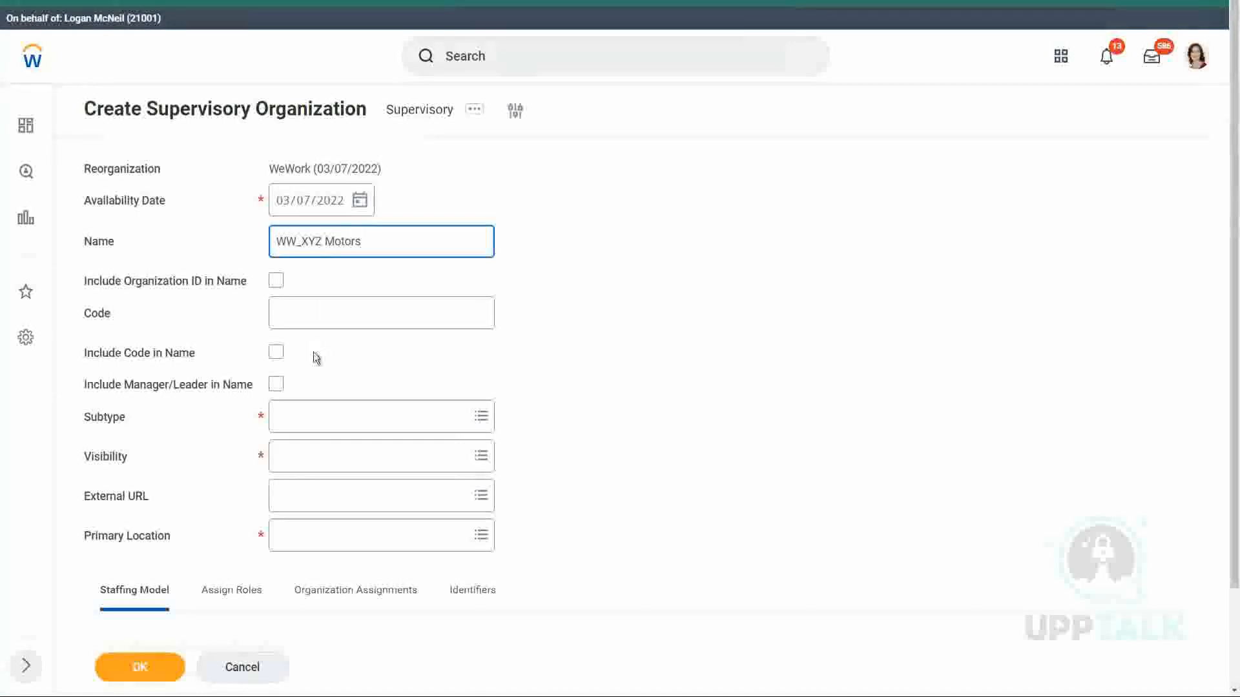
left_click(297, 307)
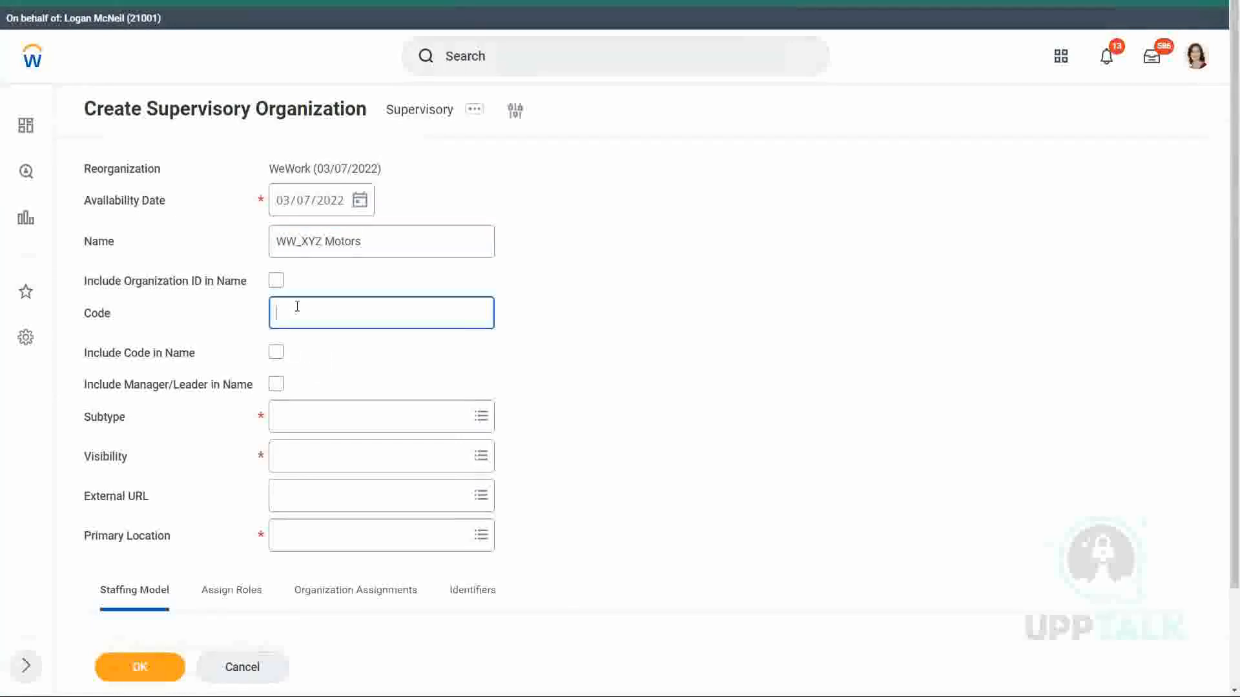
left_click(275, 353)
- Set the organization's subtype to Department and its visibility to Everyone
left_click(305, 419)
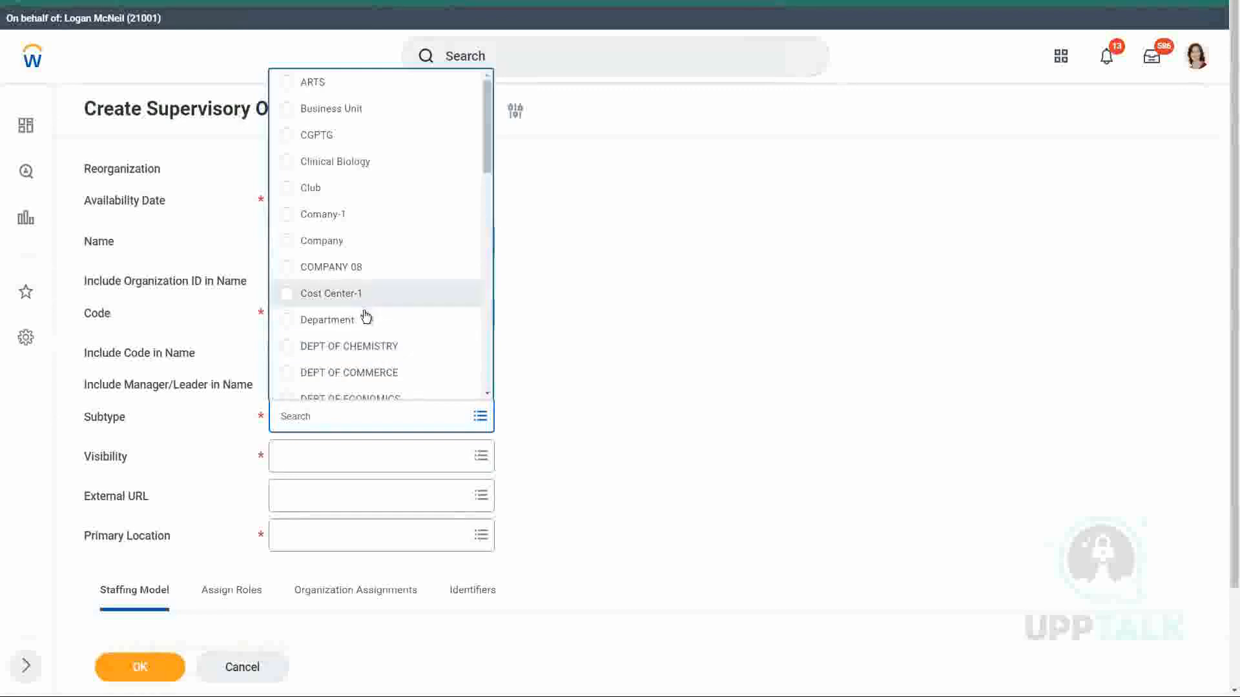
left_click(348, 328)
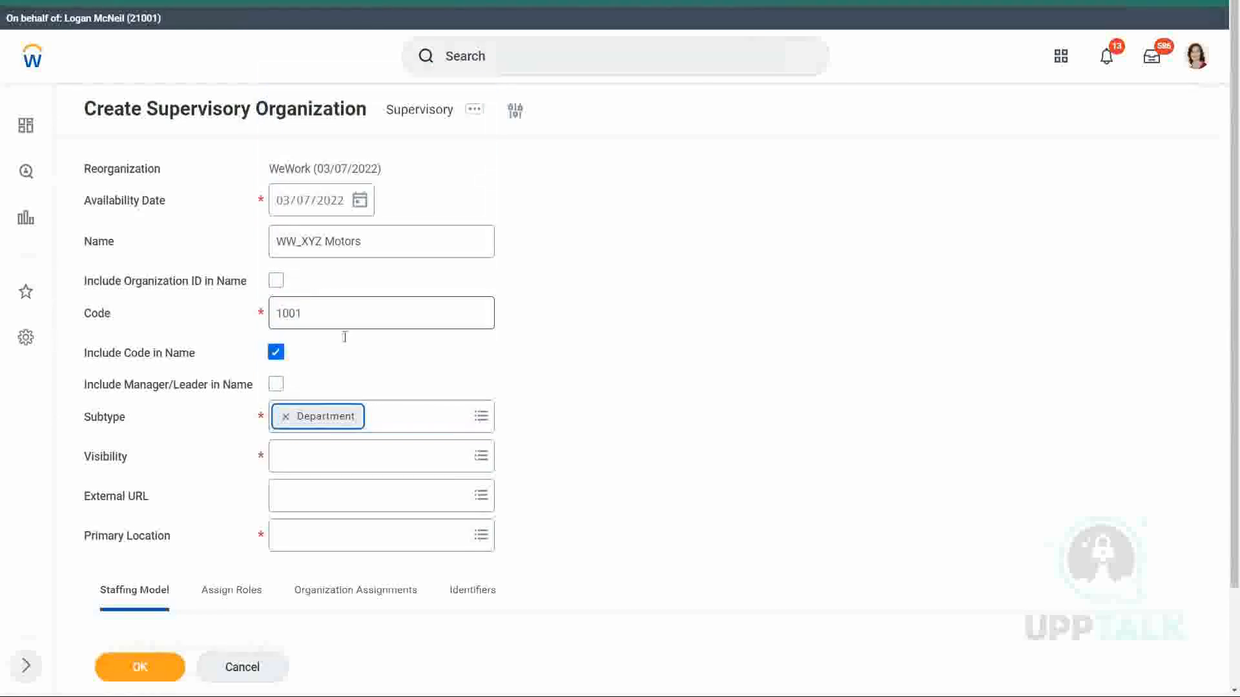
key("Tab")
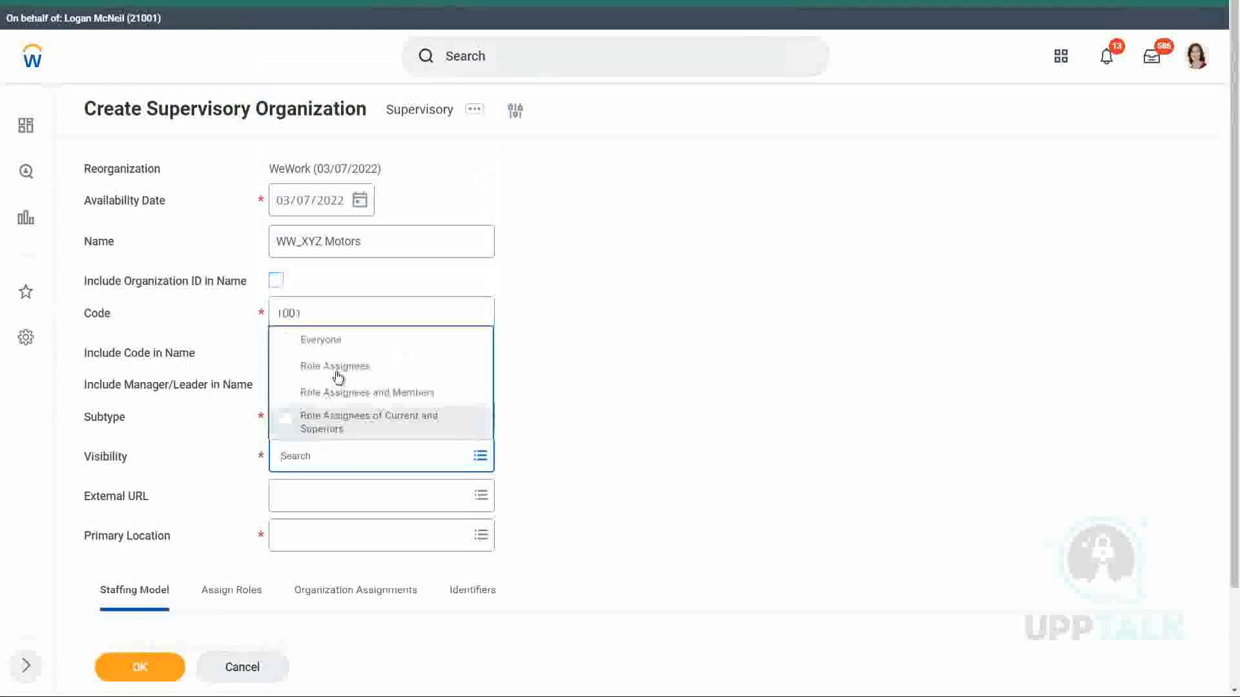
left_click(343, 344)
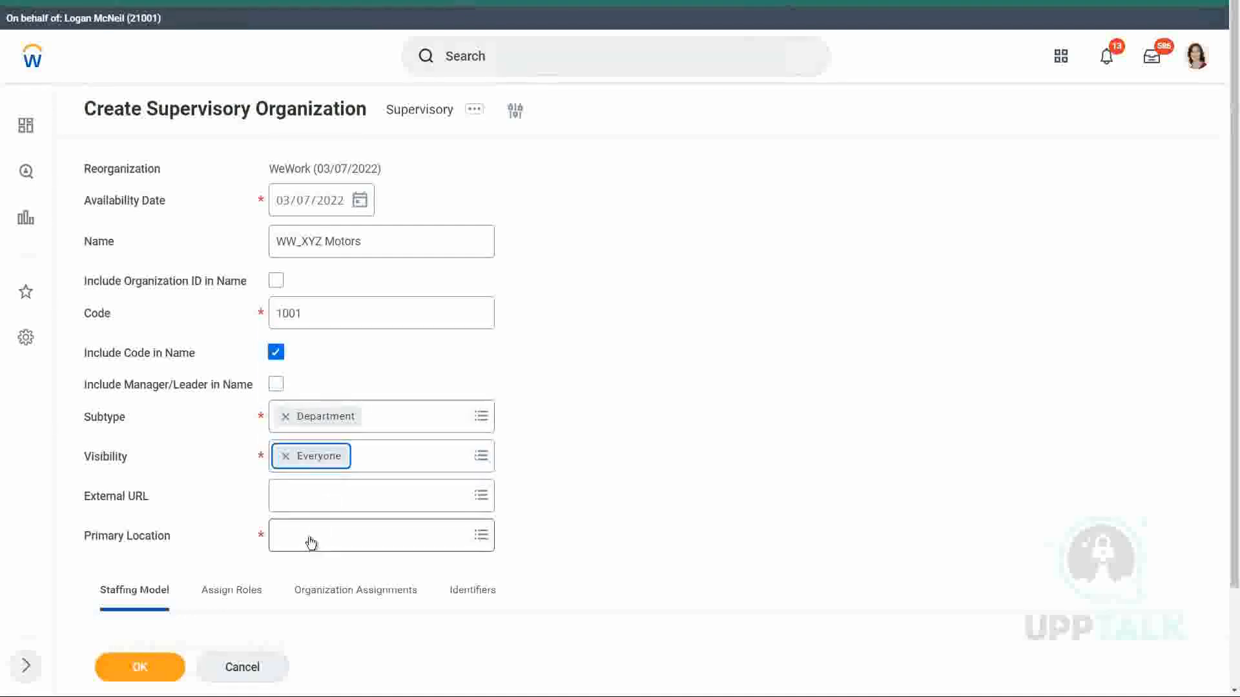
- Search for Chicago as the primary location and choose the second result
left_click(312, 537)
type("Chicago")
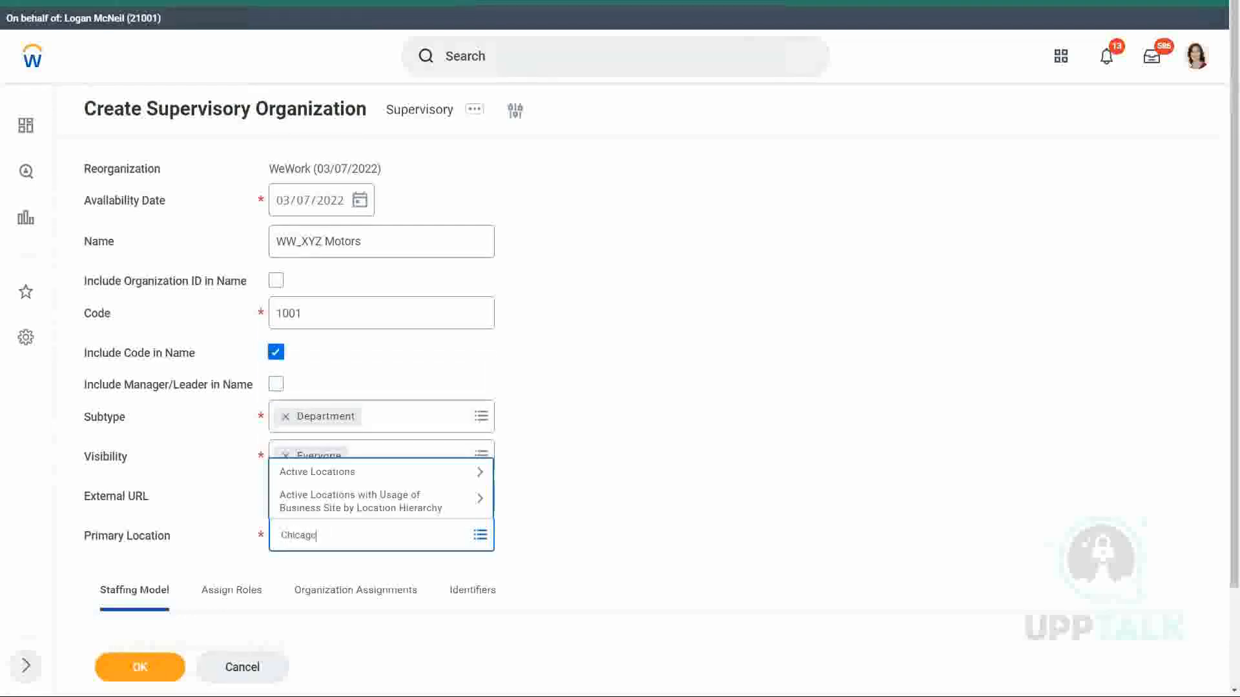
key("Return")
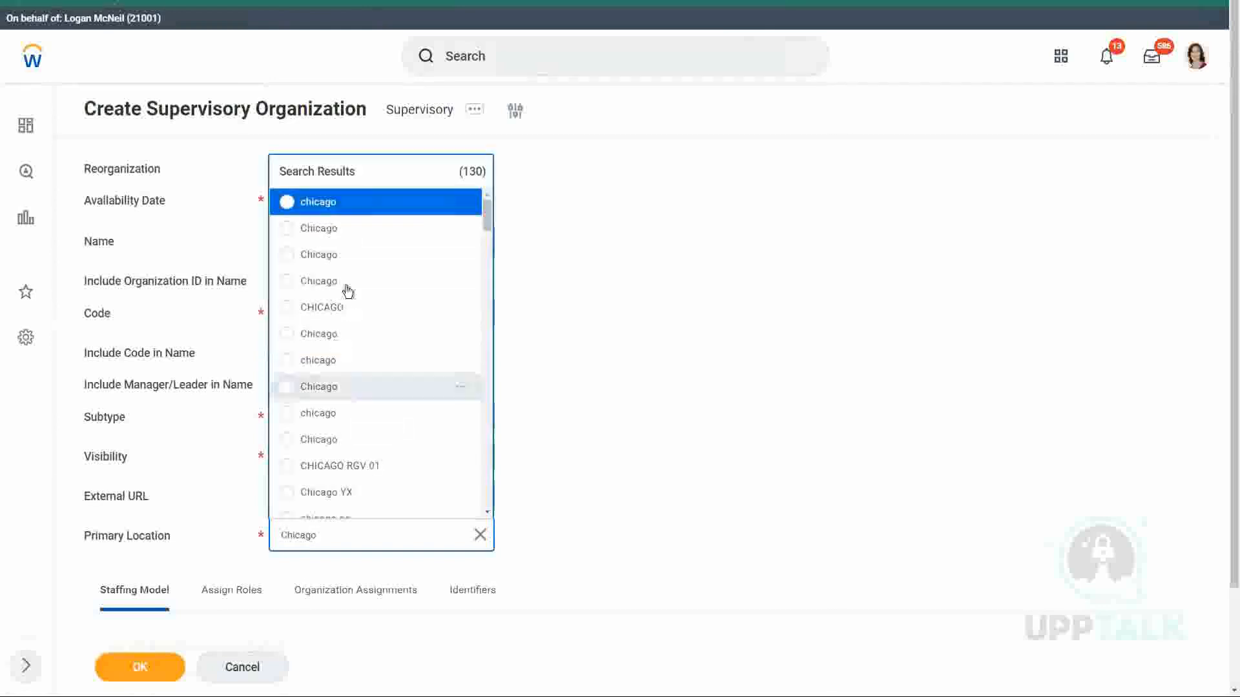
left_click(354, 239)
double_click(687, 405)
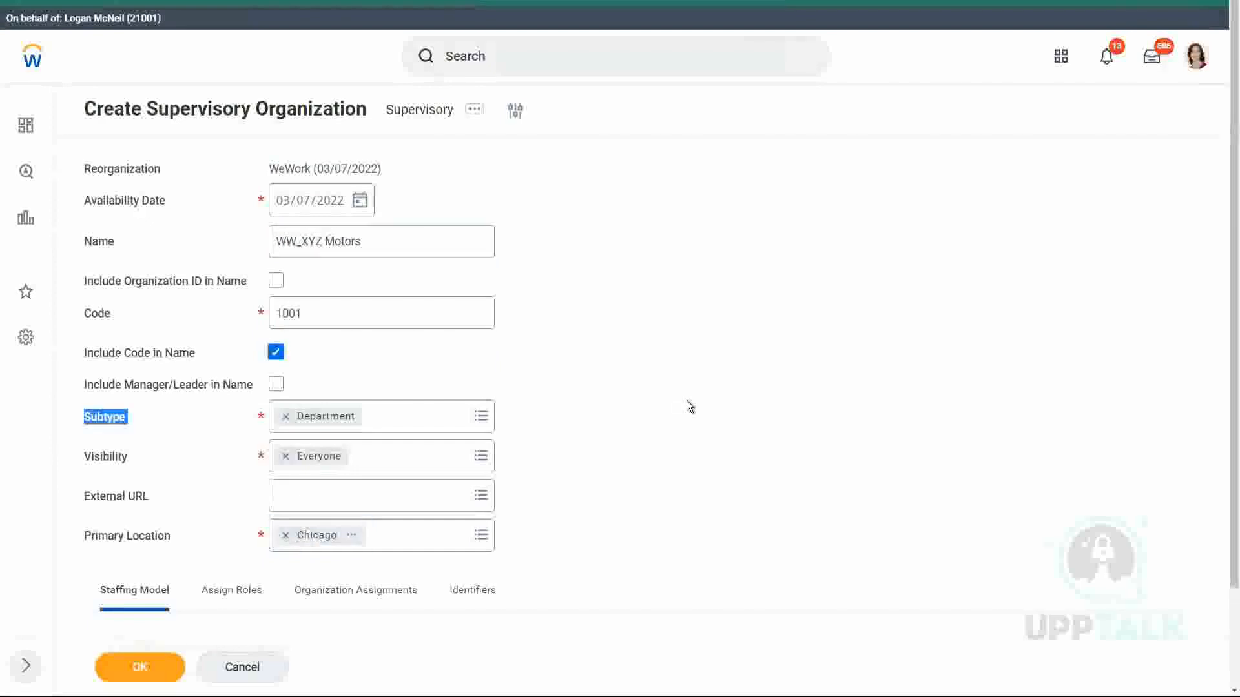
- Set the staffing model to Job Management Enabled and open the role assignments
scroll(687, 406, "down", 3)
left_click(116, 556)
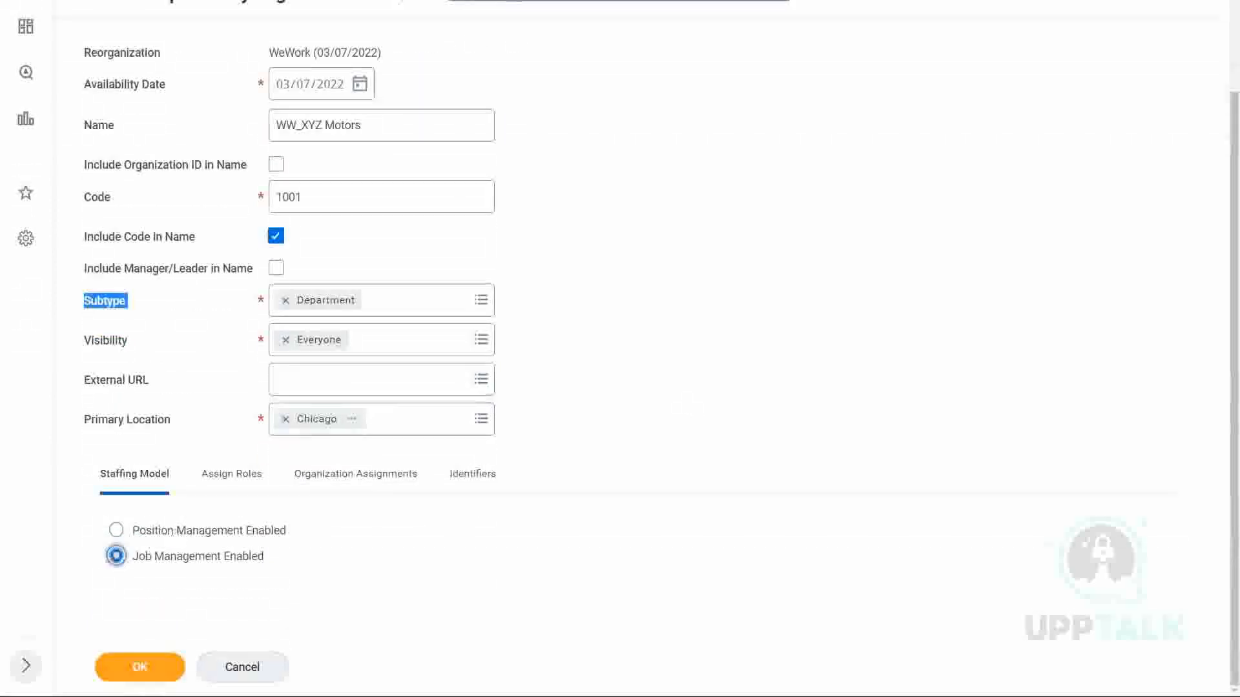
left_click(239, 483)
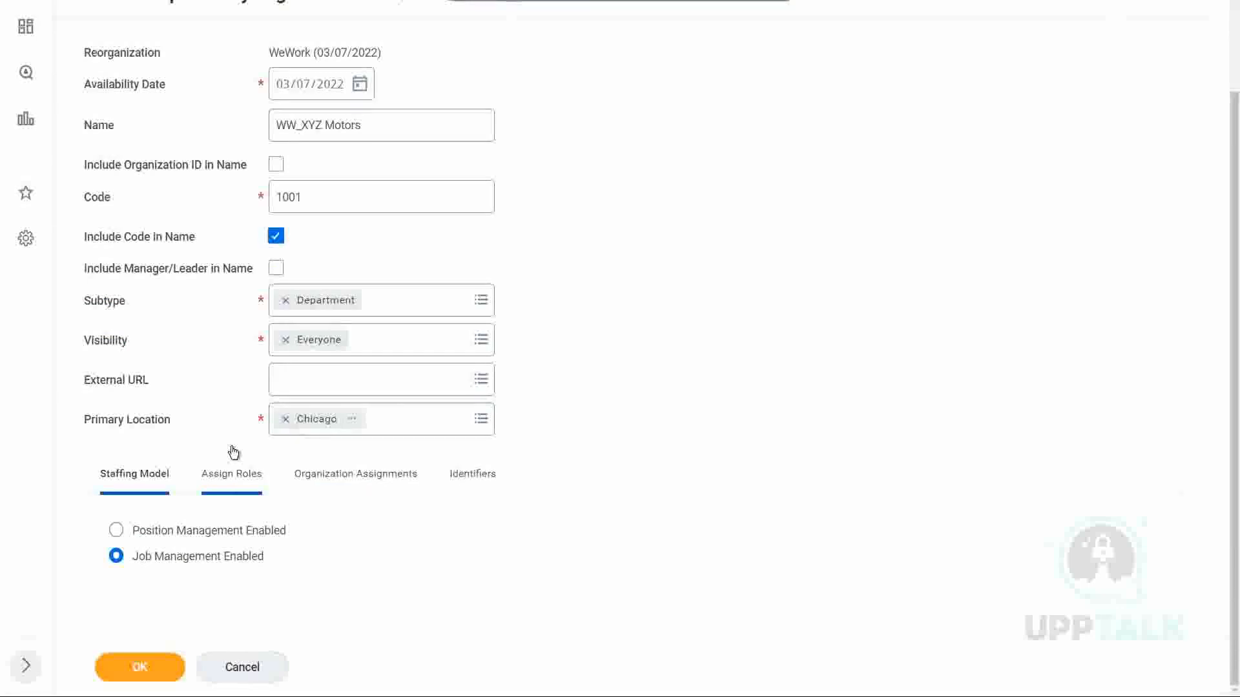
left_click(231, 473)
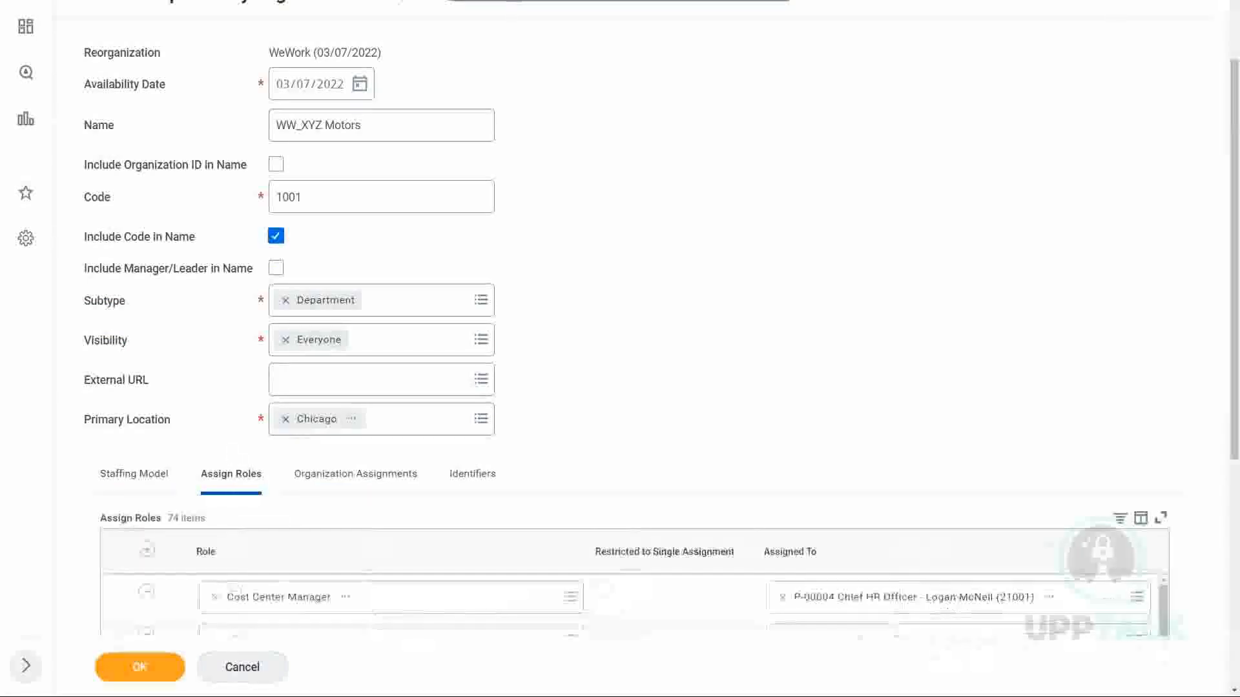
- Add a new role assignment row, search for Manager, check the first result's details and choose that role
scroll(172, 390, "down", 3)
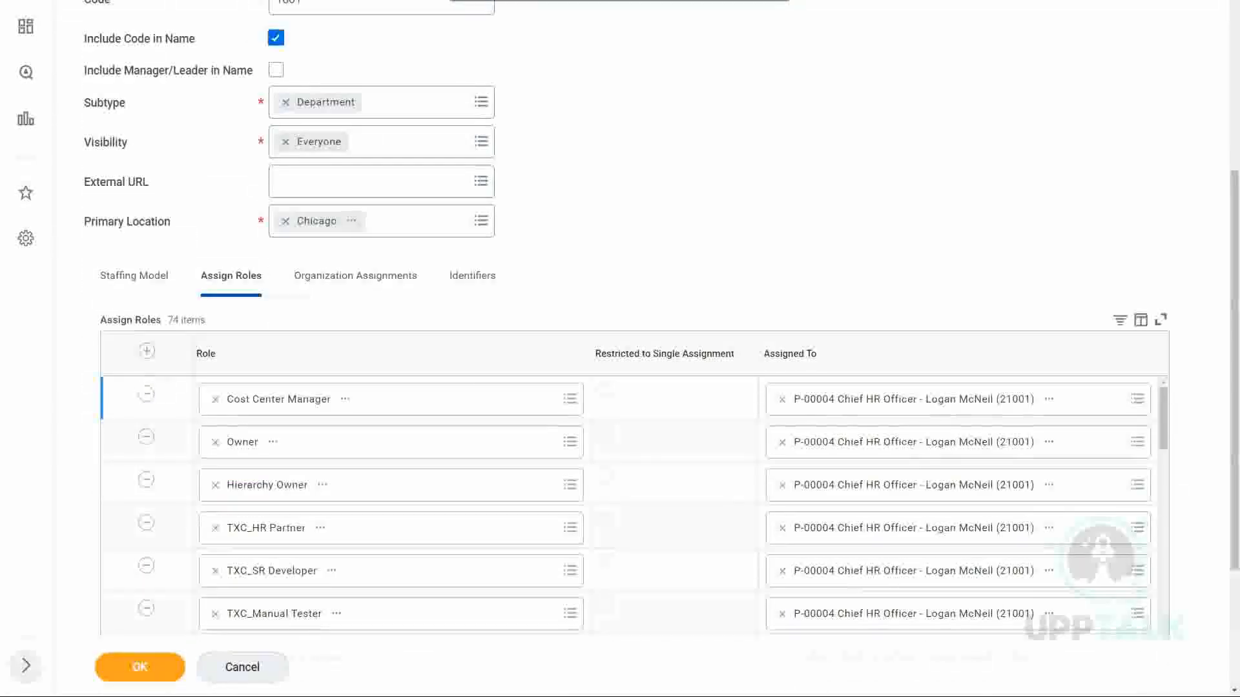
left_click(147, 352)
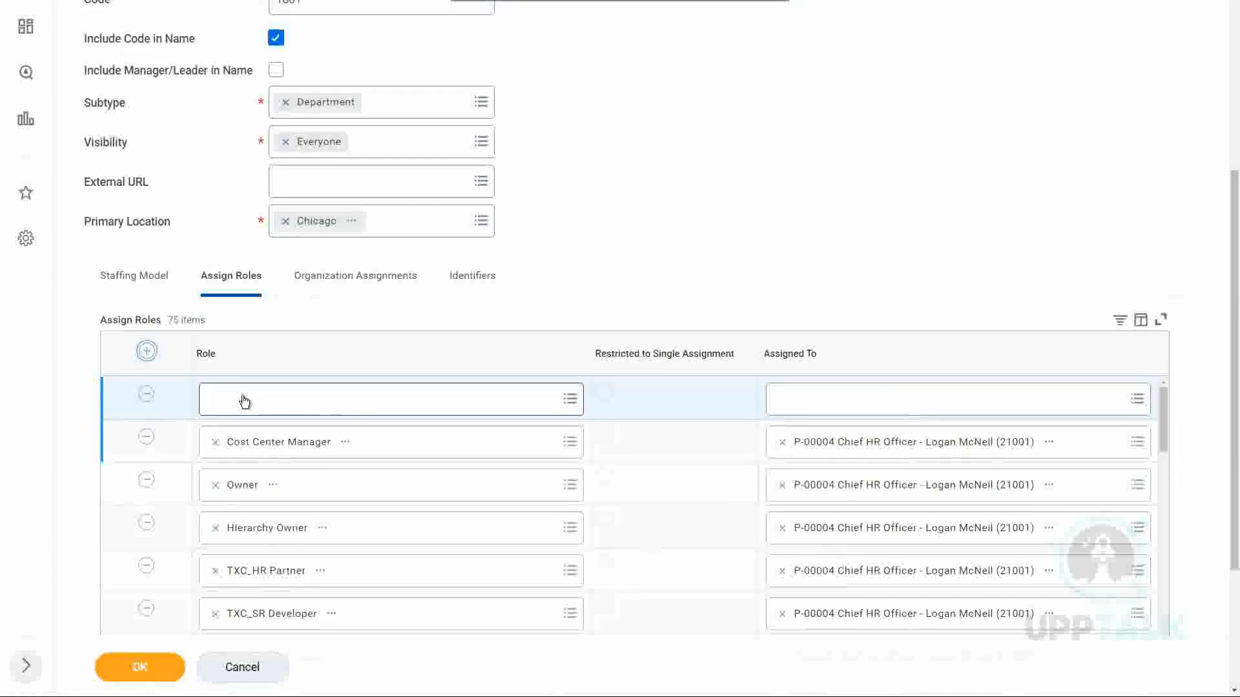
left_click(244, 401)
type("Manag")
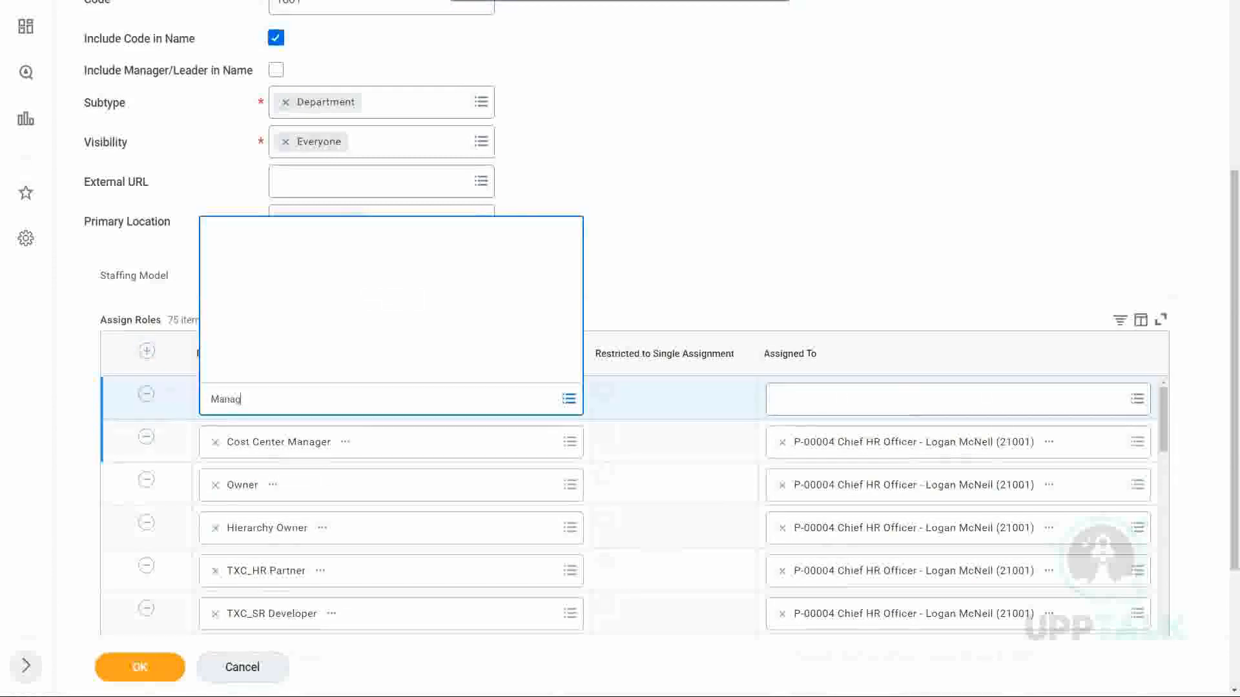
type("er")
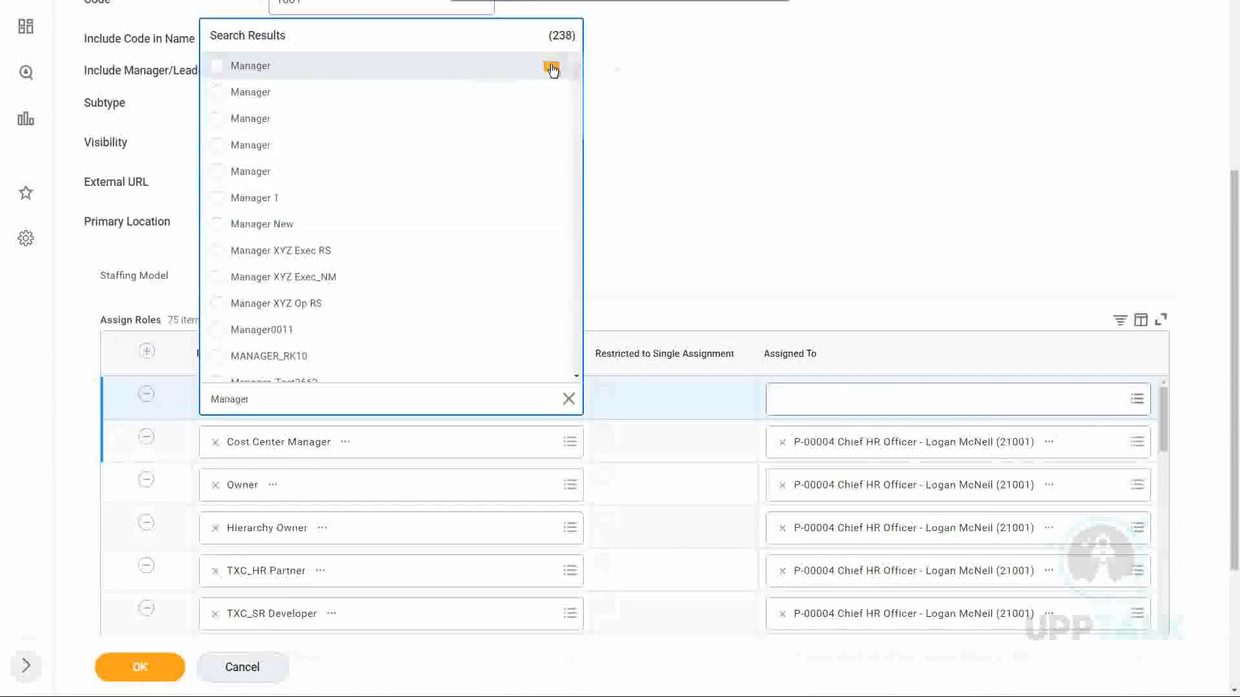
left_click(551, 67)
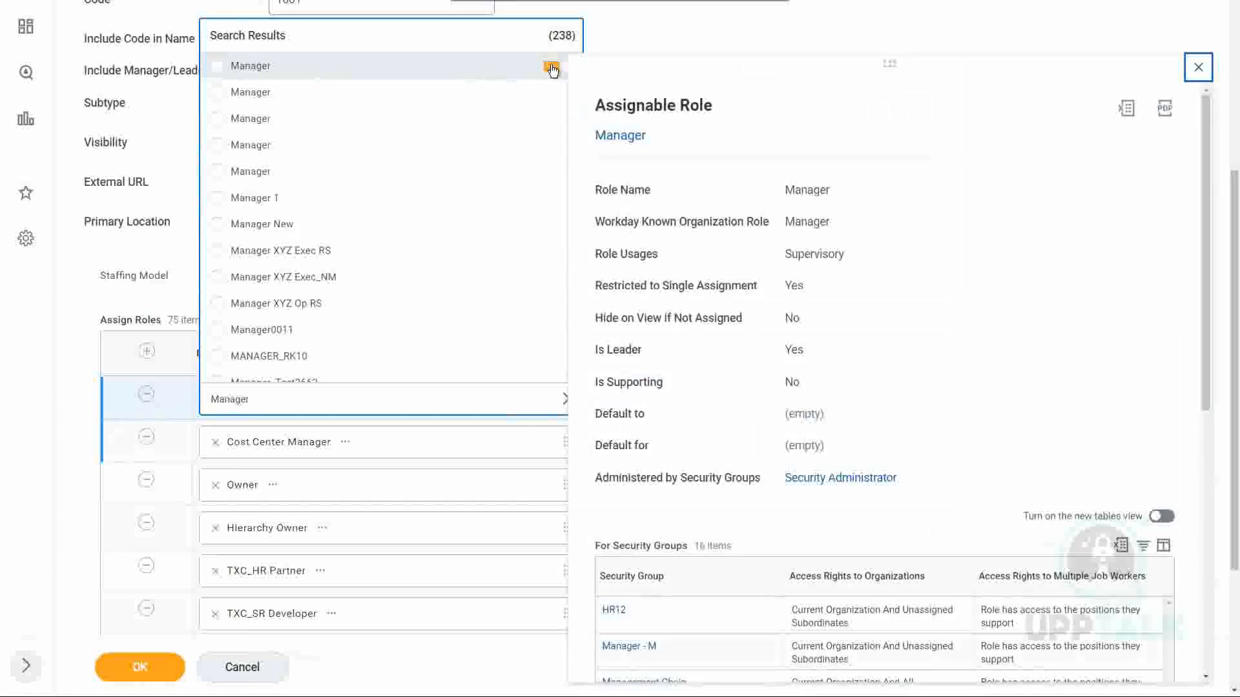
left_click(218, 67)
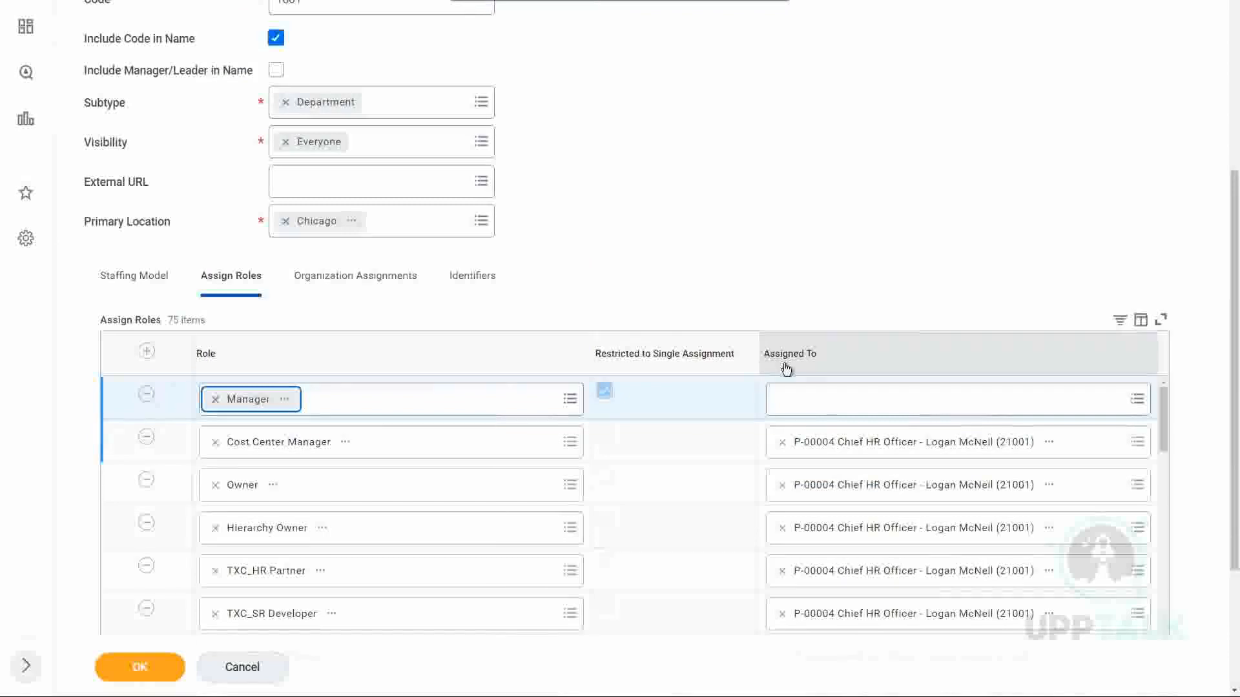
- Assign the Manager role to the Chief HR Officer by searching for the worker's name, and submit the organization
left_click(814, 392)
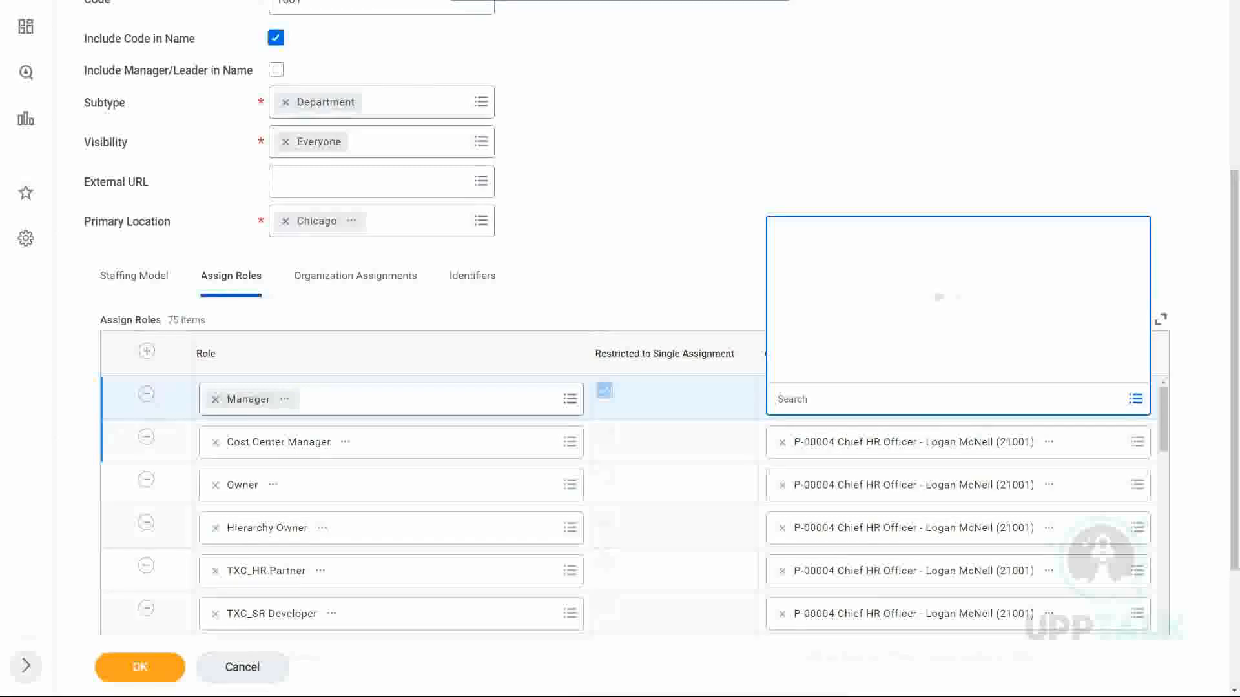
type("lmcneil")
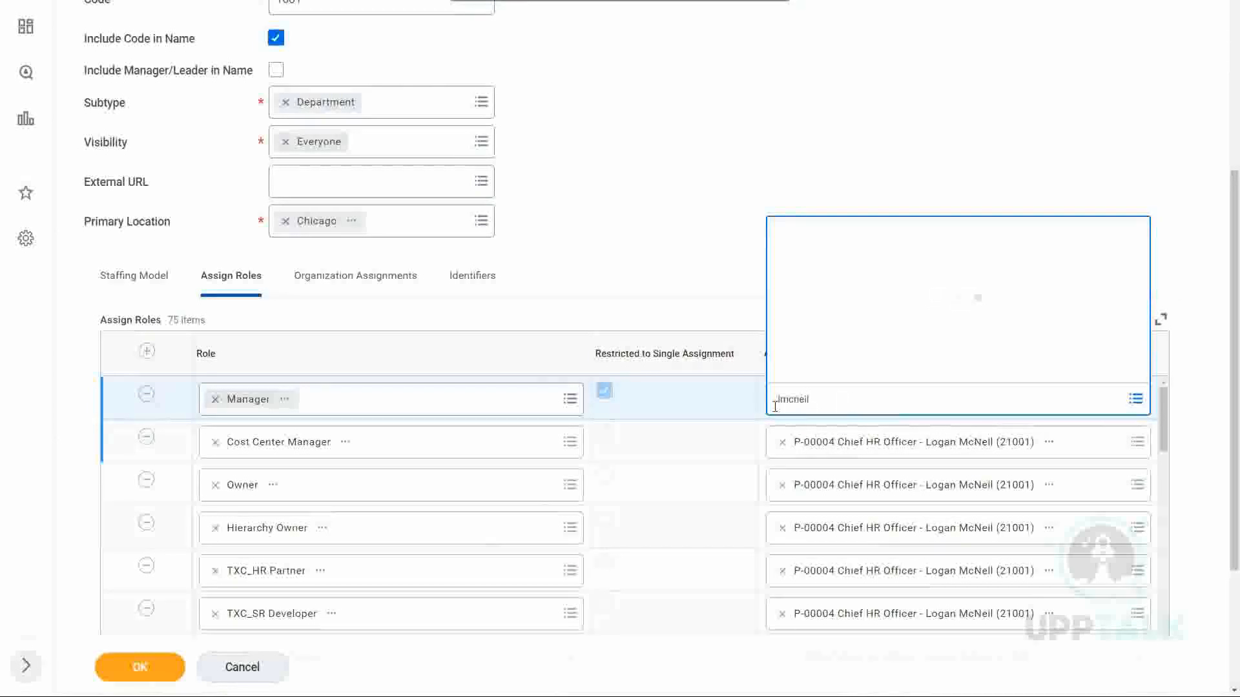
key("Return")
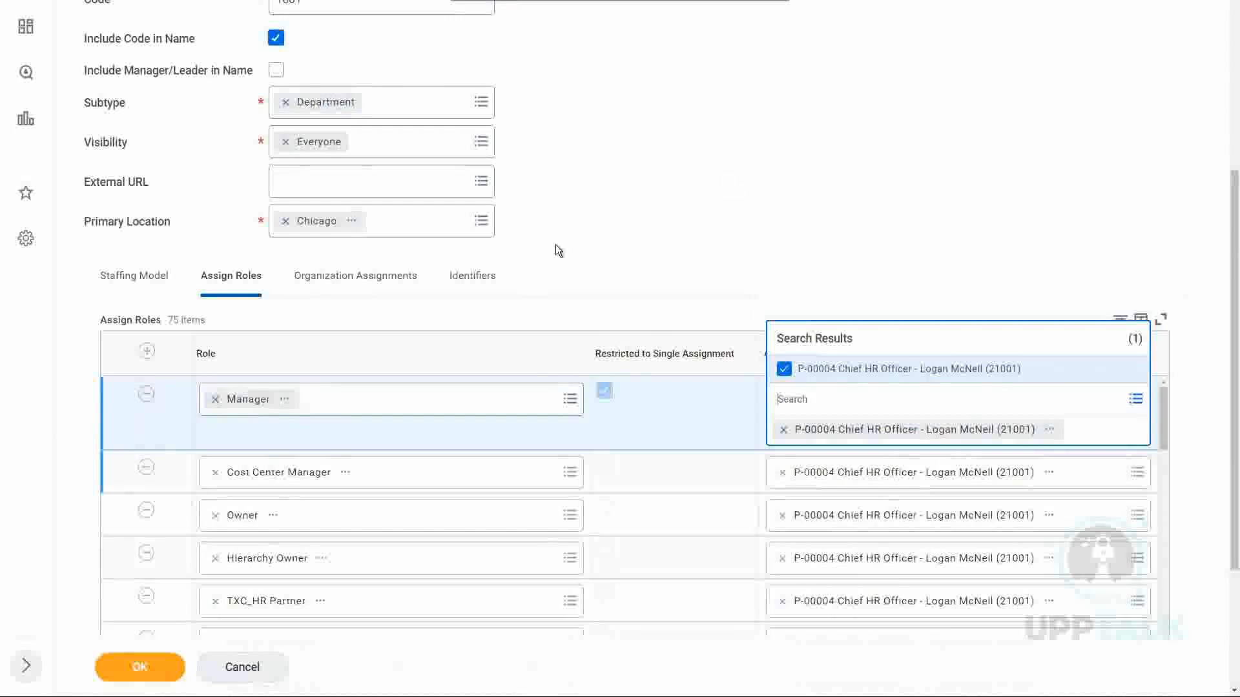
left_click(556, 247)
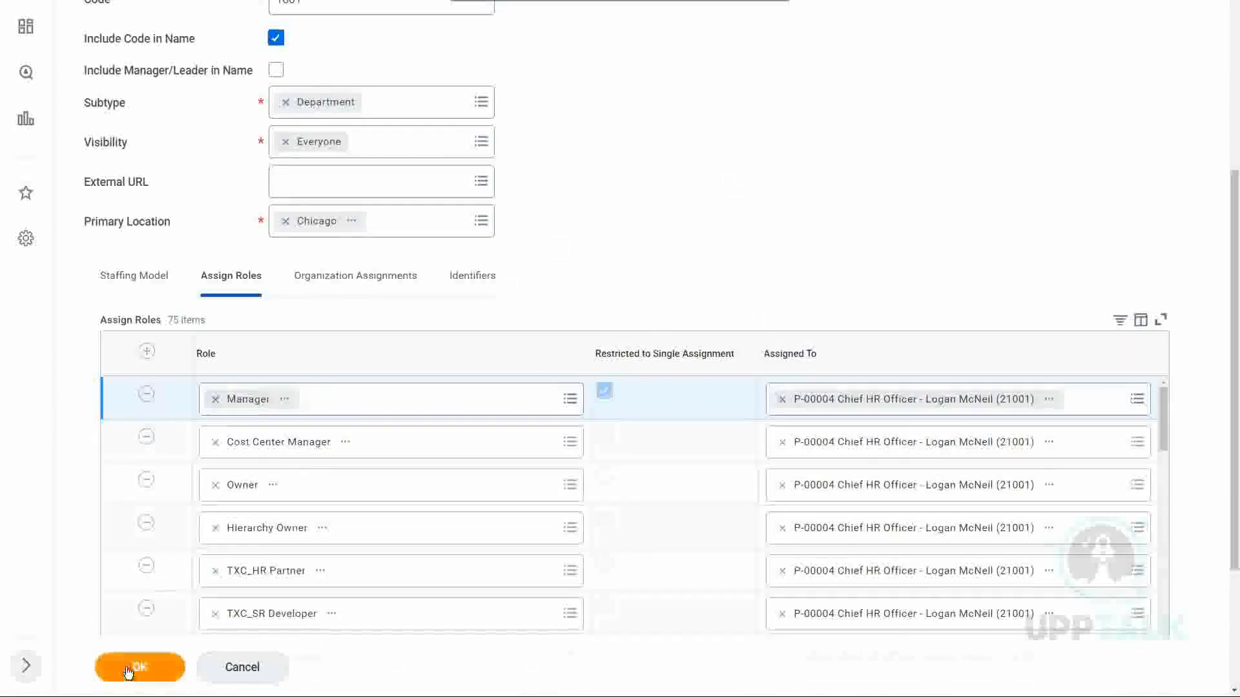
left_click(139, 669)
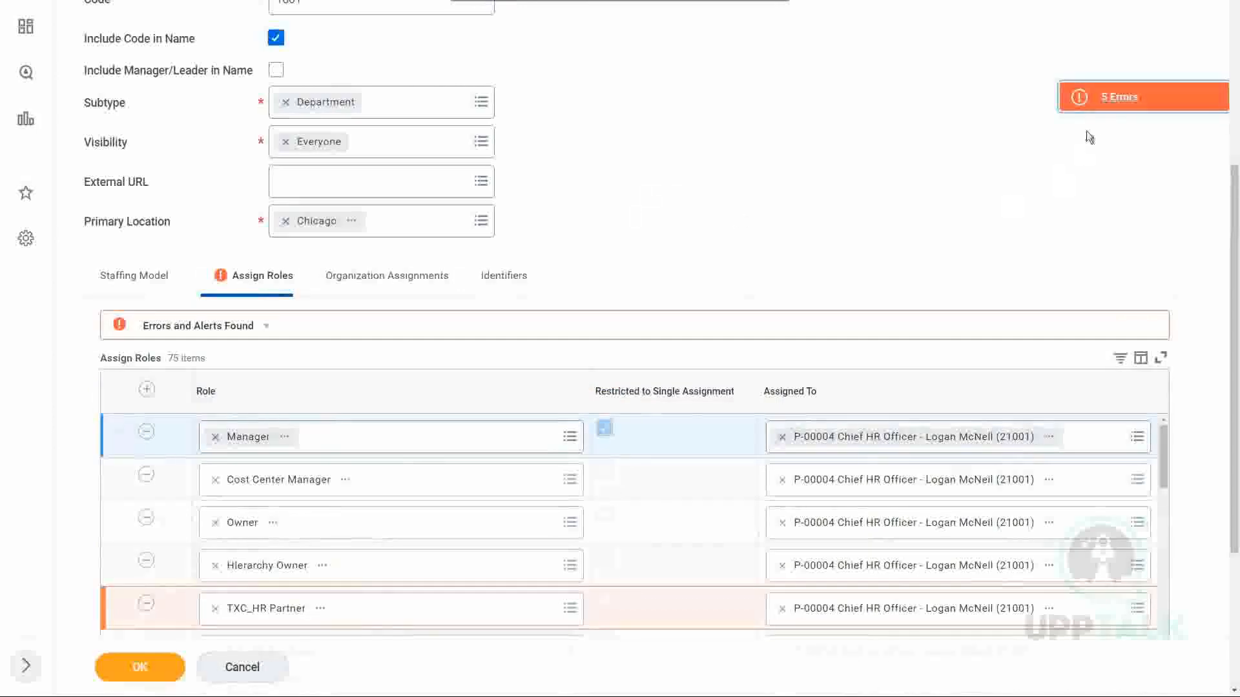
- Review the submission errors, remove the flagged TXC_HR Partner role assignment and resubmit the organization
left_click(1114, 104)
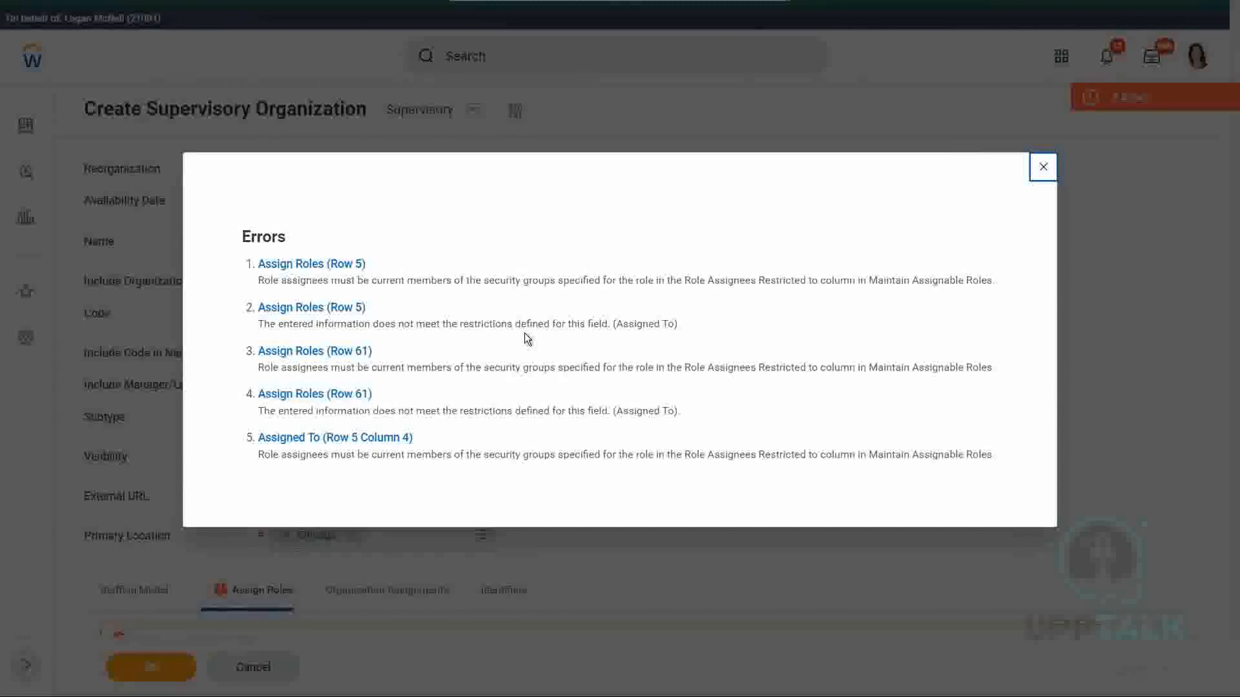
left_click(1043, 167)
scroll(725, 368, "down", 4)
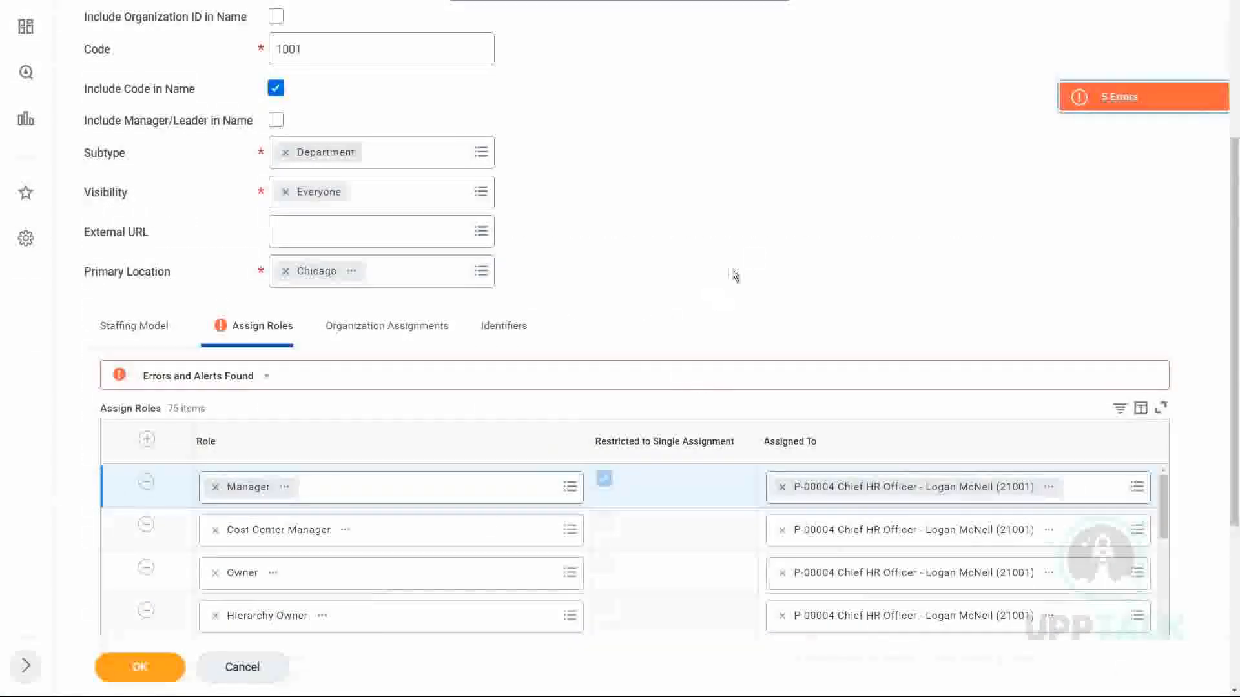
scroll(731, 269, "down", 2)
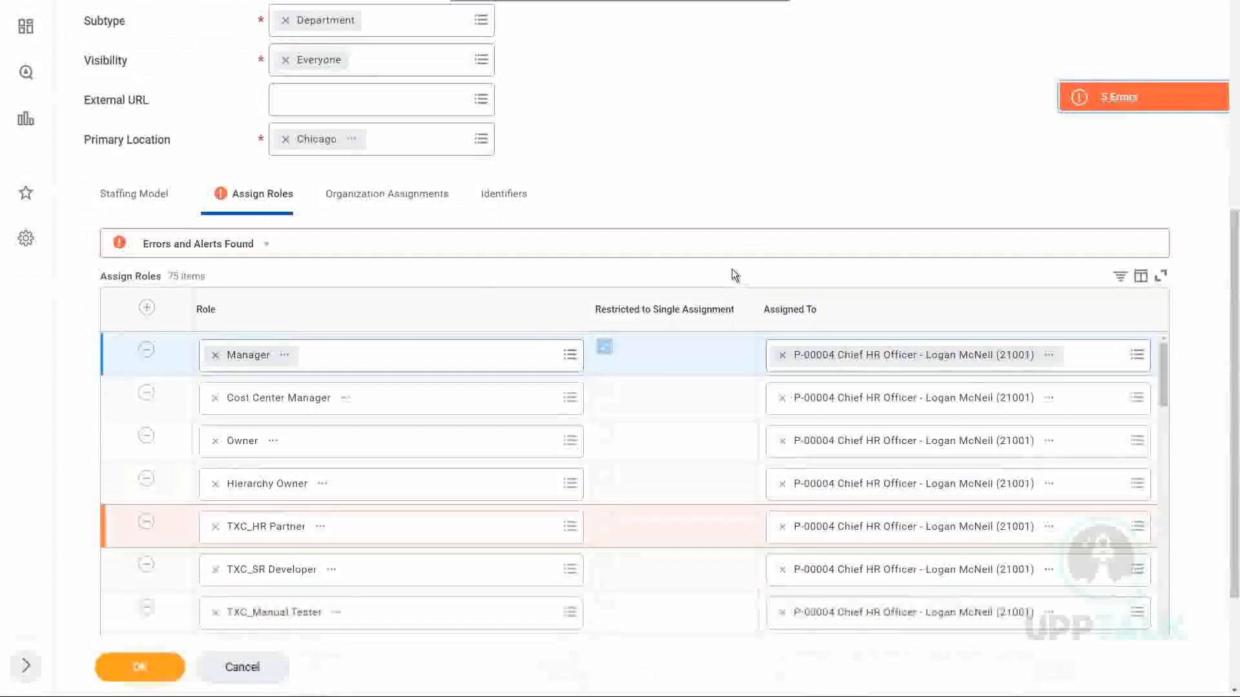
scroll(731, 269, "down", 1)
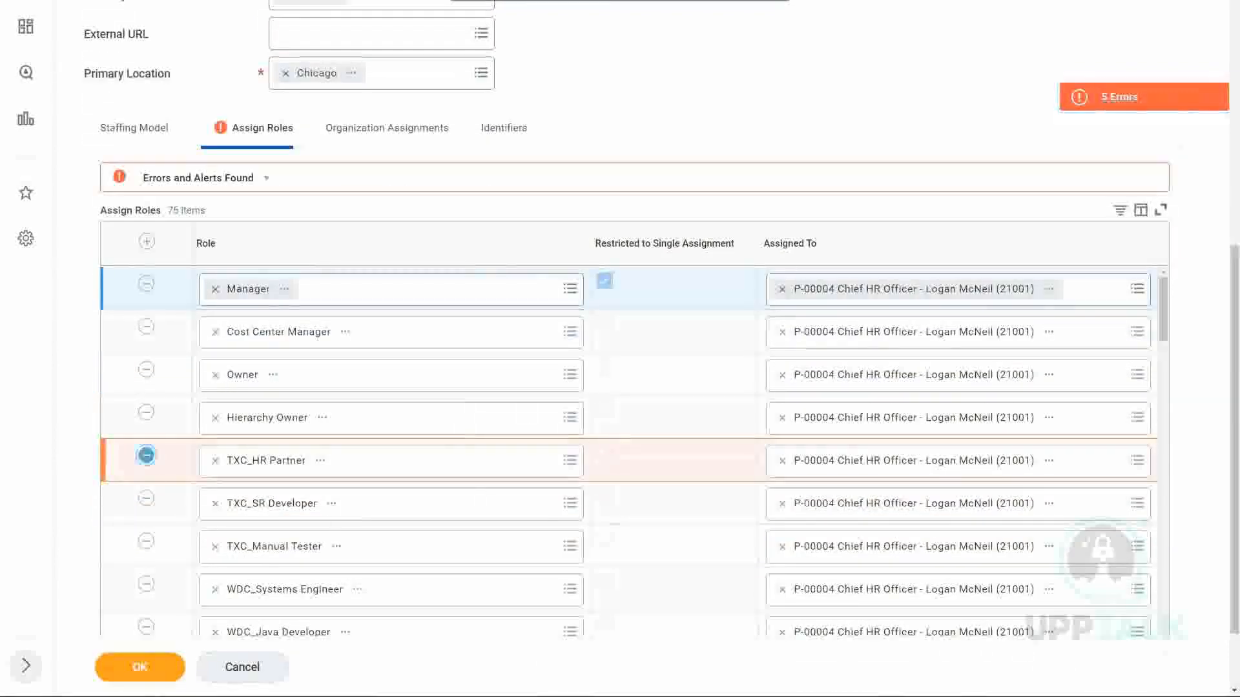
left_click(146, 456)
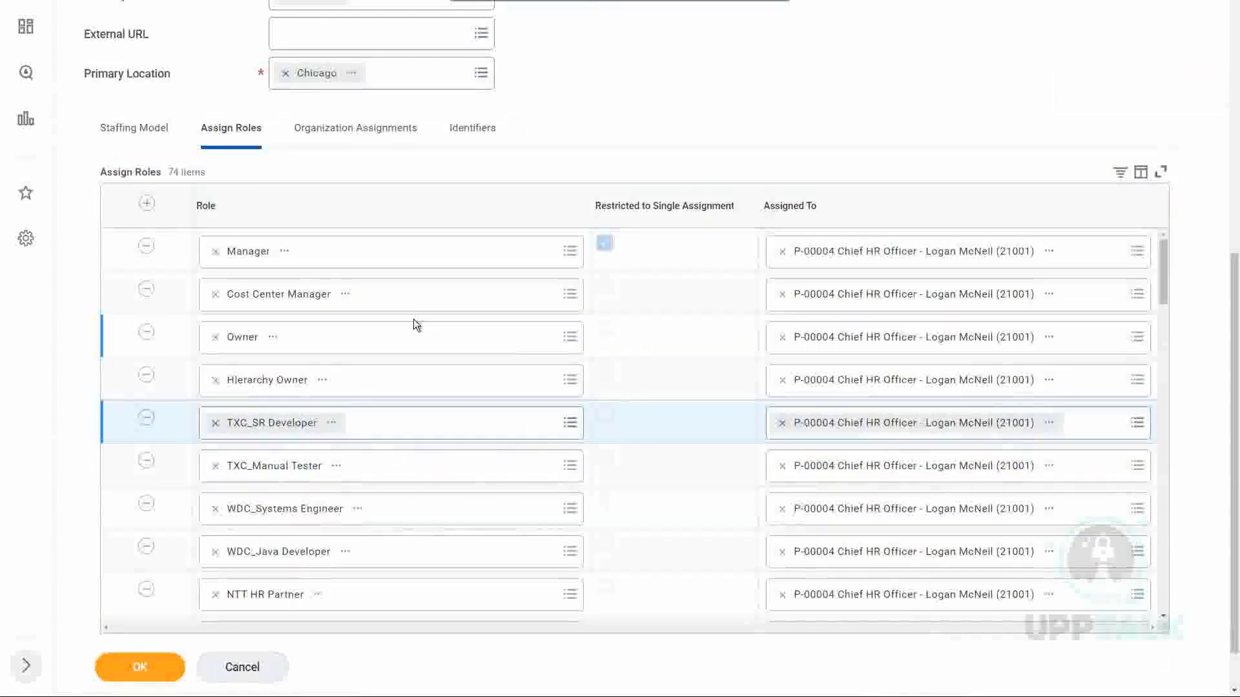
left_click(141, 667)
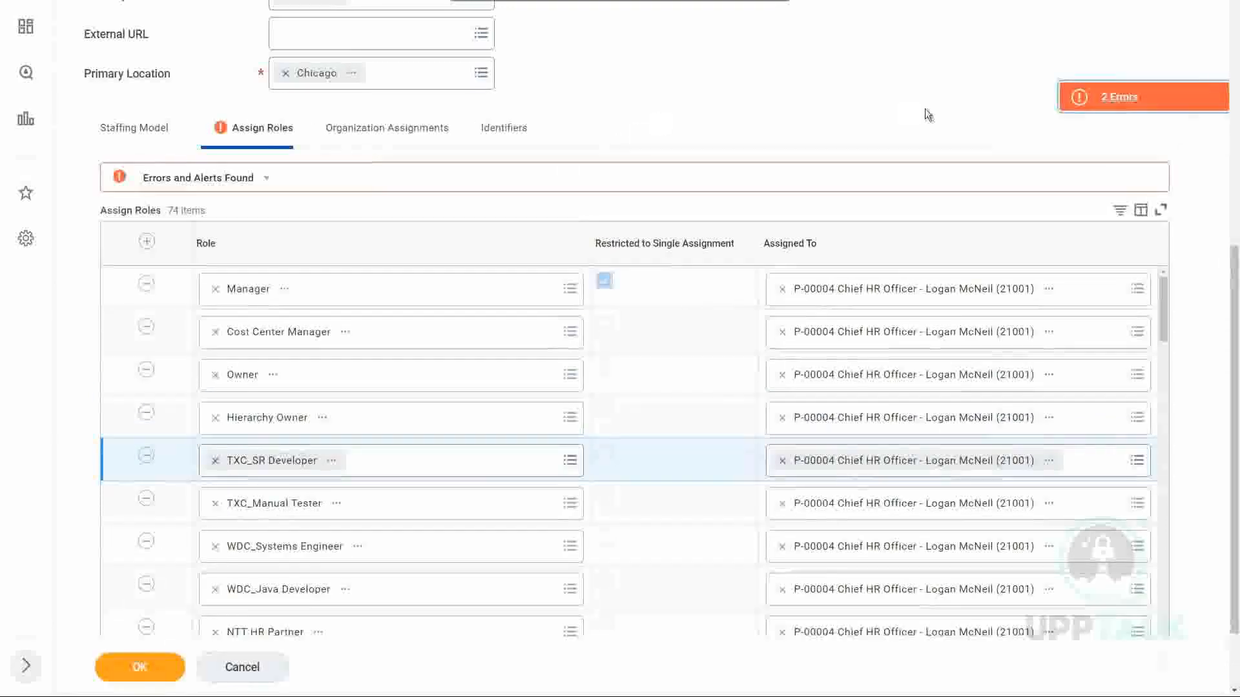
- Look through the role assignments to the end of the list for the remaining row causing errors
scroll(686, 448, "down", 6)
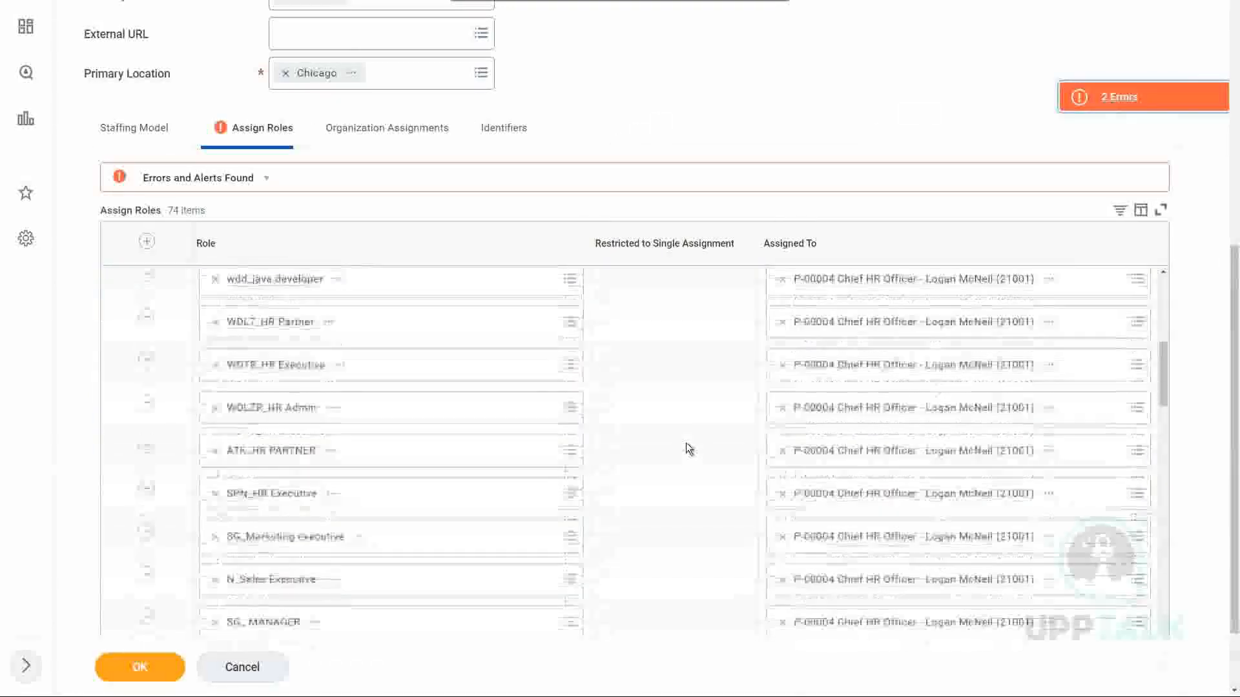
scroll(689, 448, "down", 8)
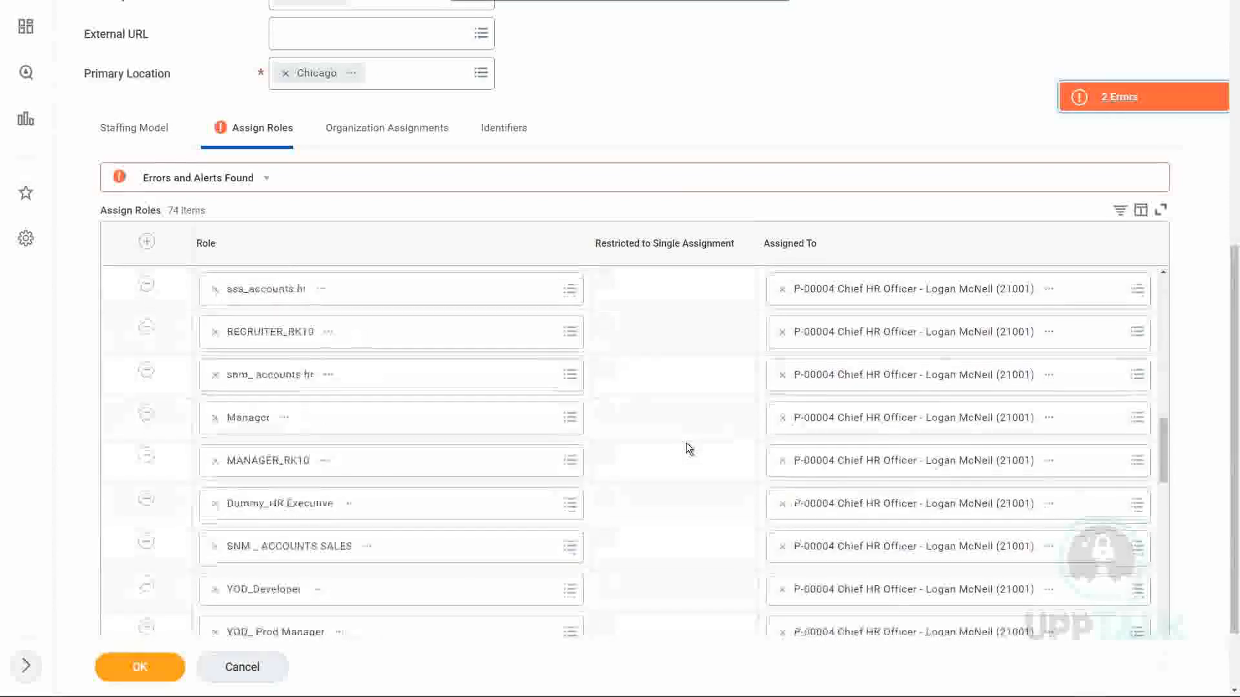
scroll(686, 445, "down", 5)
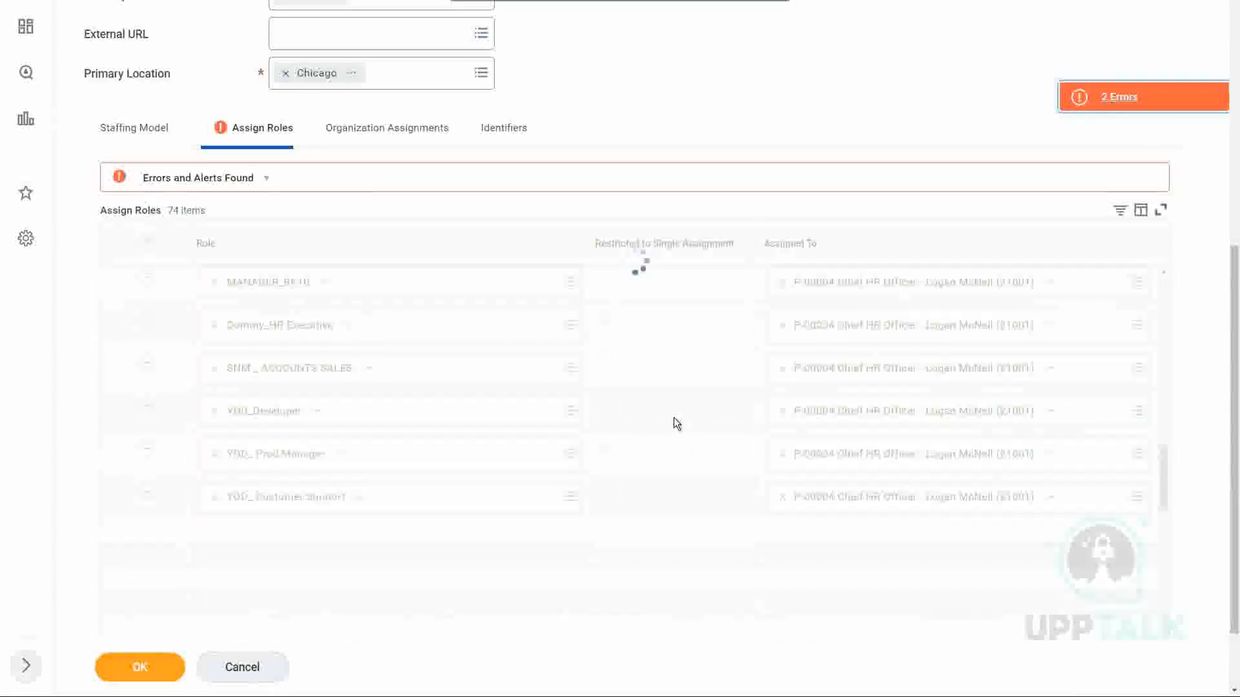
scroll(665, 419, "down", 6)
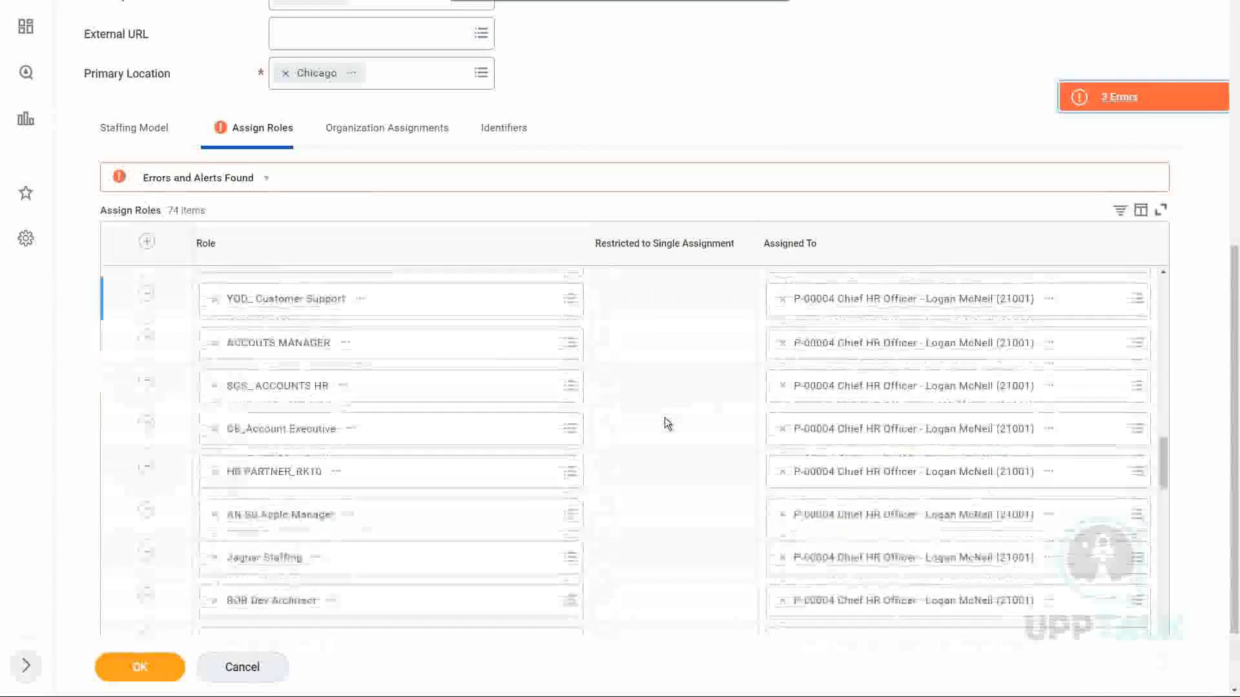
scroll(667, 423, "down", 2)
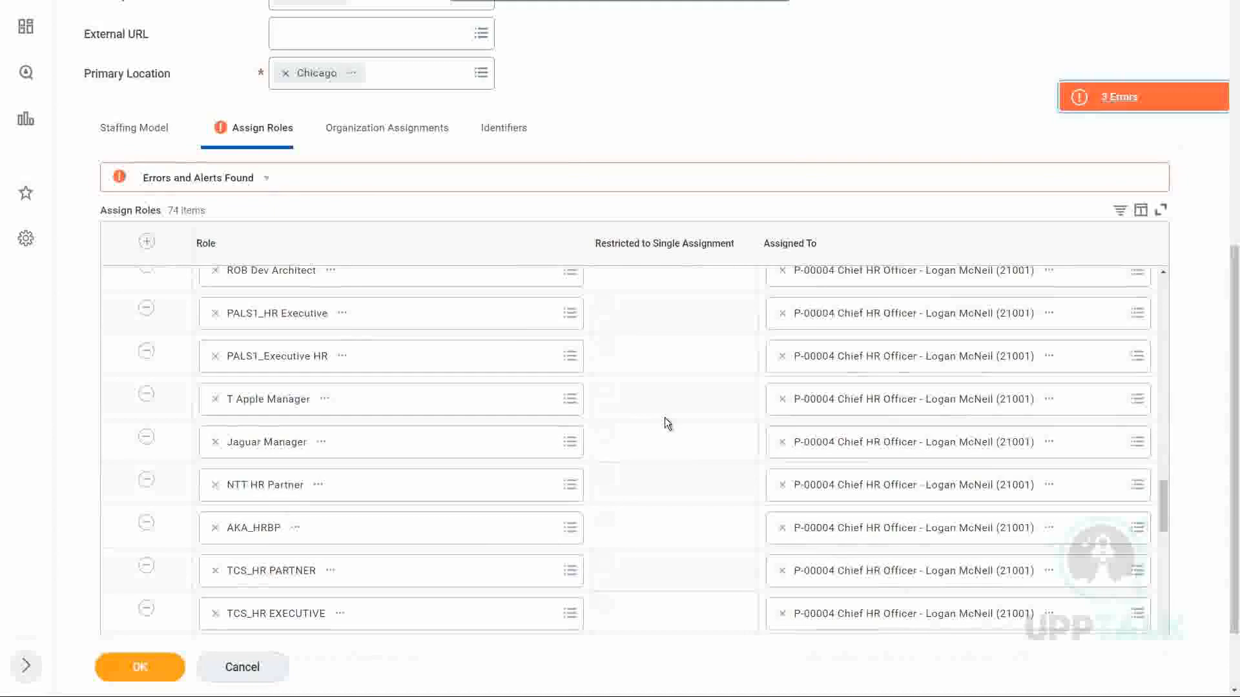
scroll(665, 419, "down", 5)
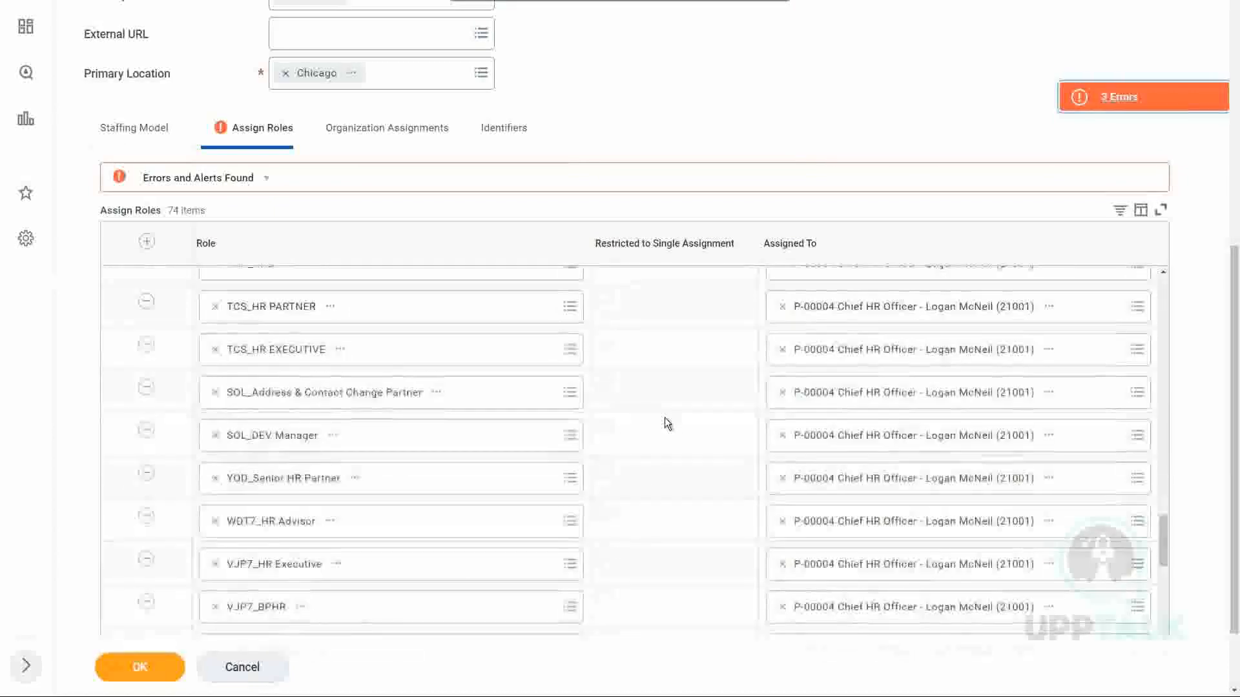
scroll(665, 417, "down", 8)
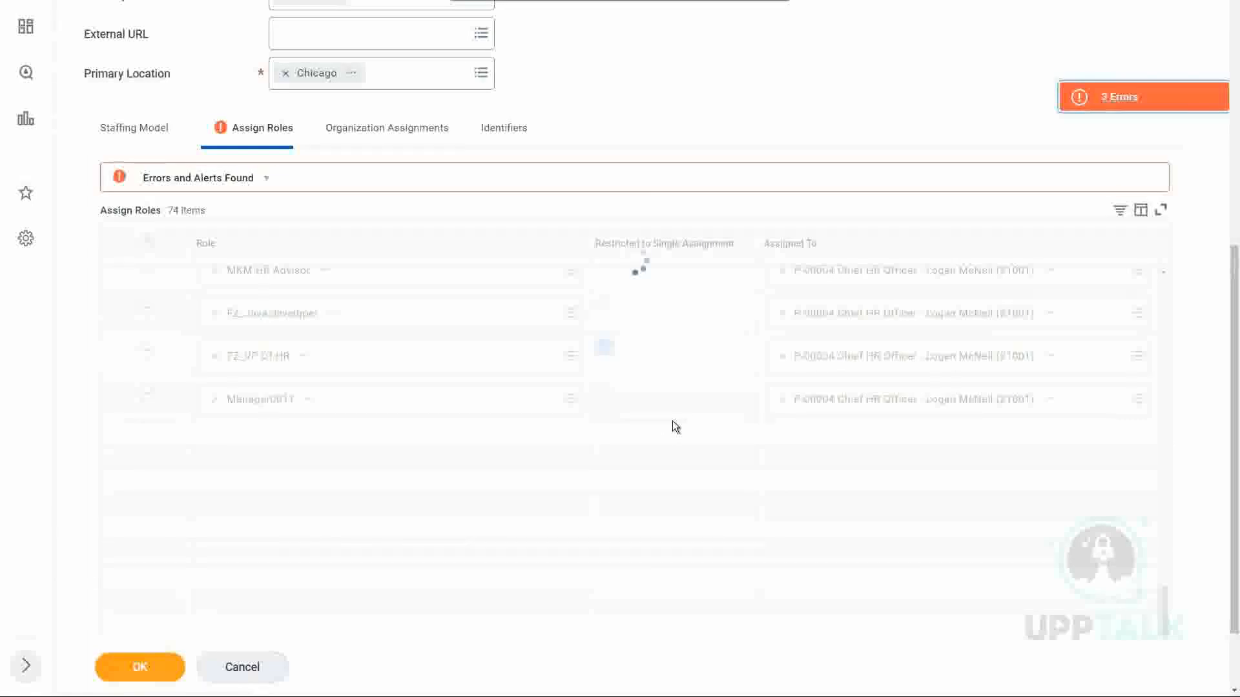
scroll(652, 415, "down", 5)
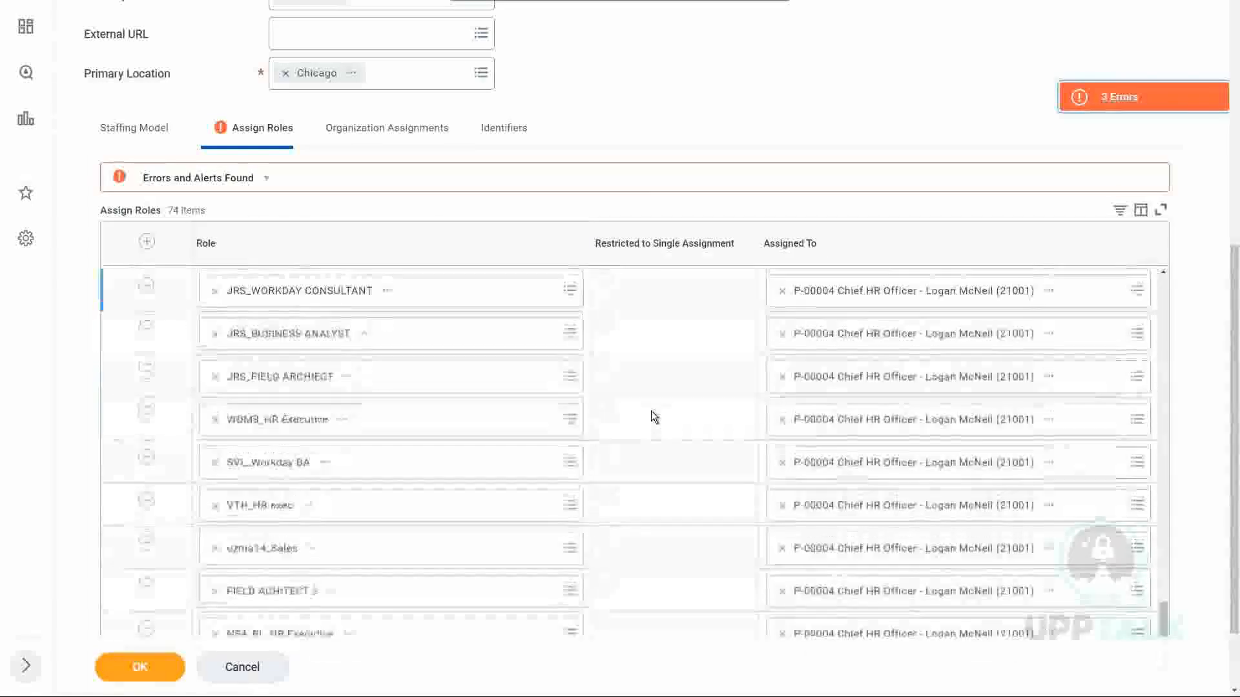
scroll(658, 414, "down", 3)
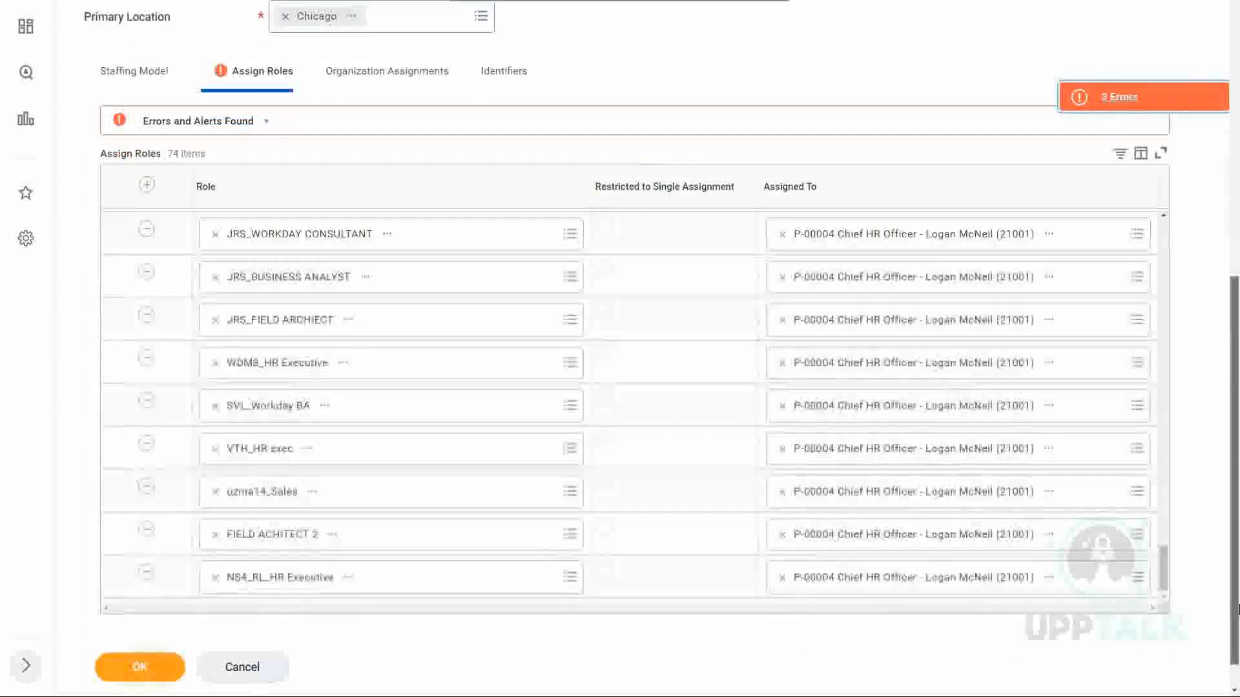
- Remove the WDM8_HR Executive row above the JRS roles, both JRS_WORKDAY CONSULTANT rows and the JRS_BUSINESS ANALYST row from the role assignments
scroll(652, 384, "up", 5)
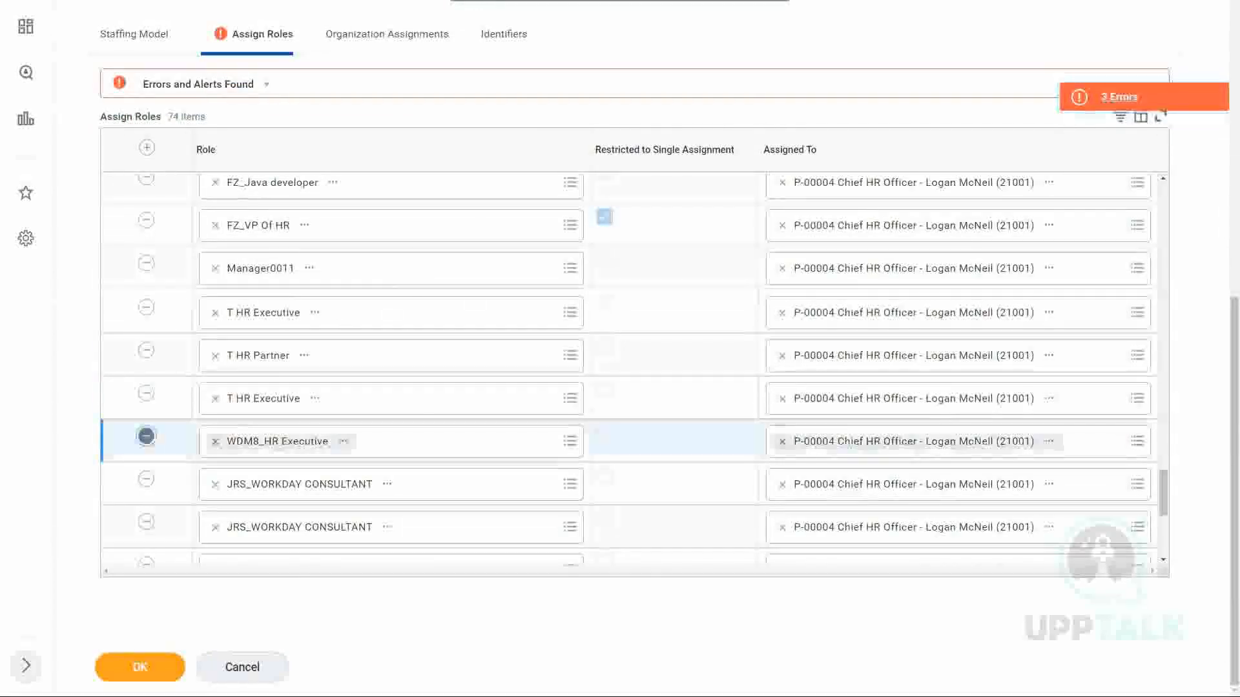
left_click(146, 437)
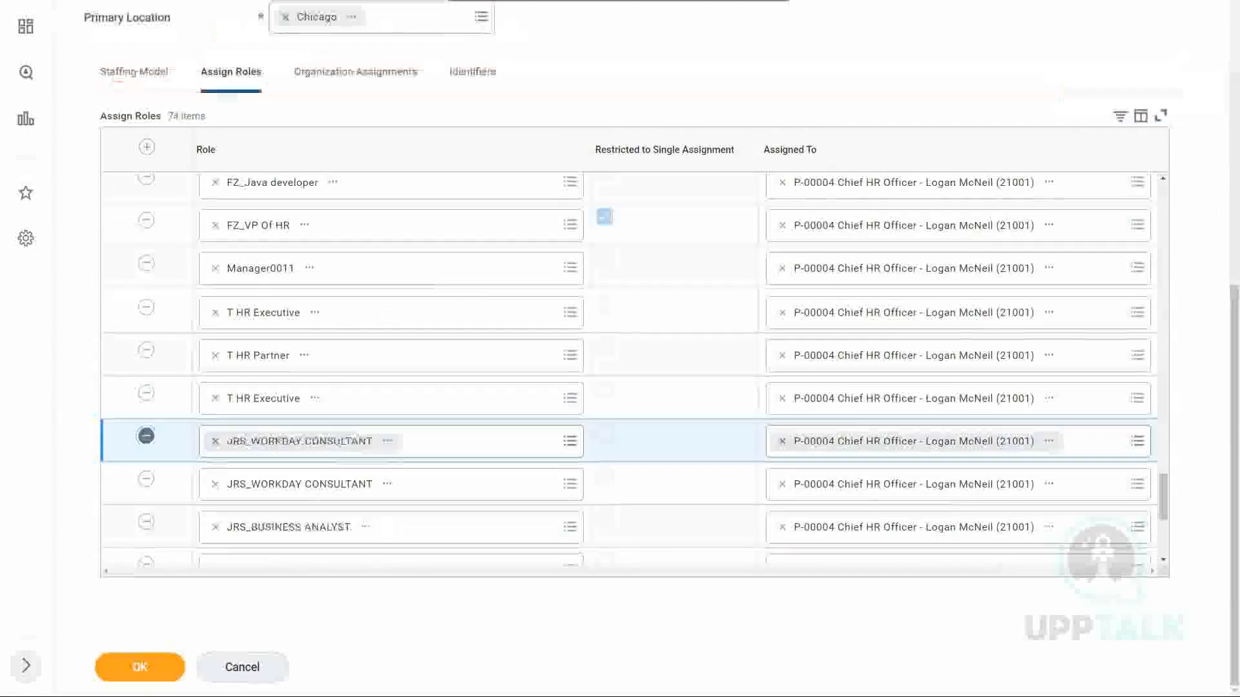
left_click(146, 437)
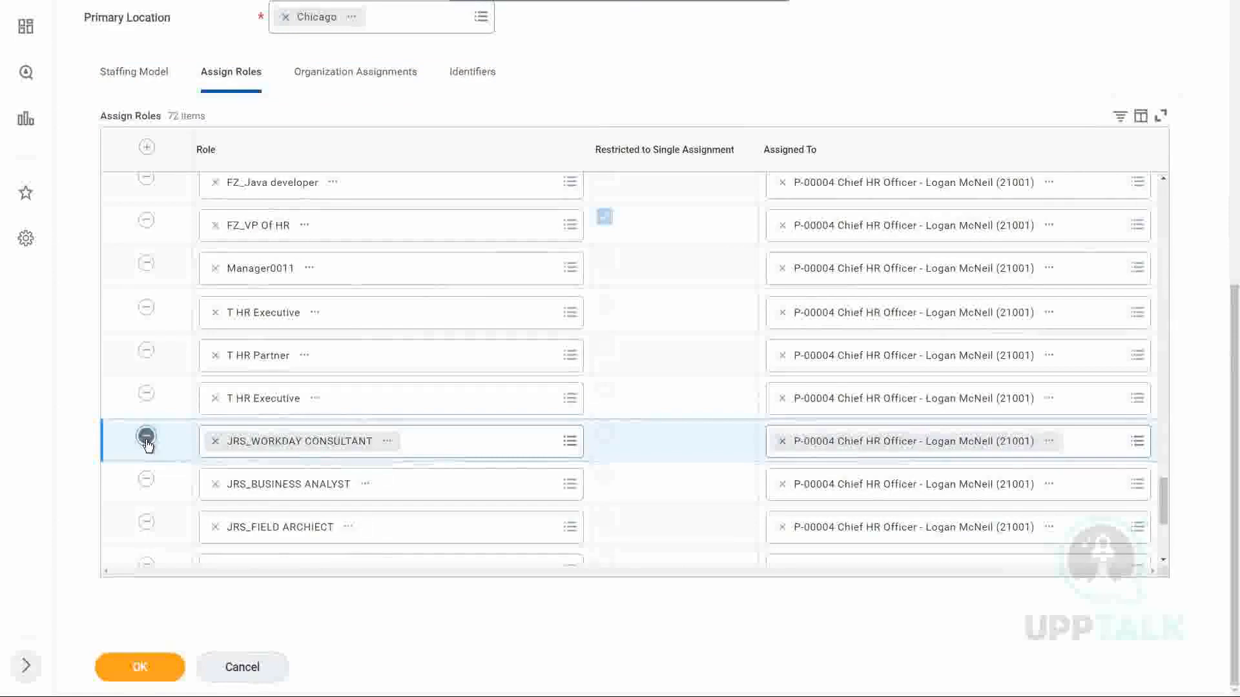
left_click(146, 436)
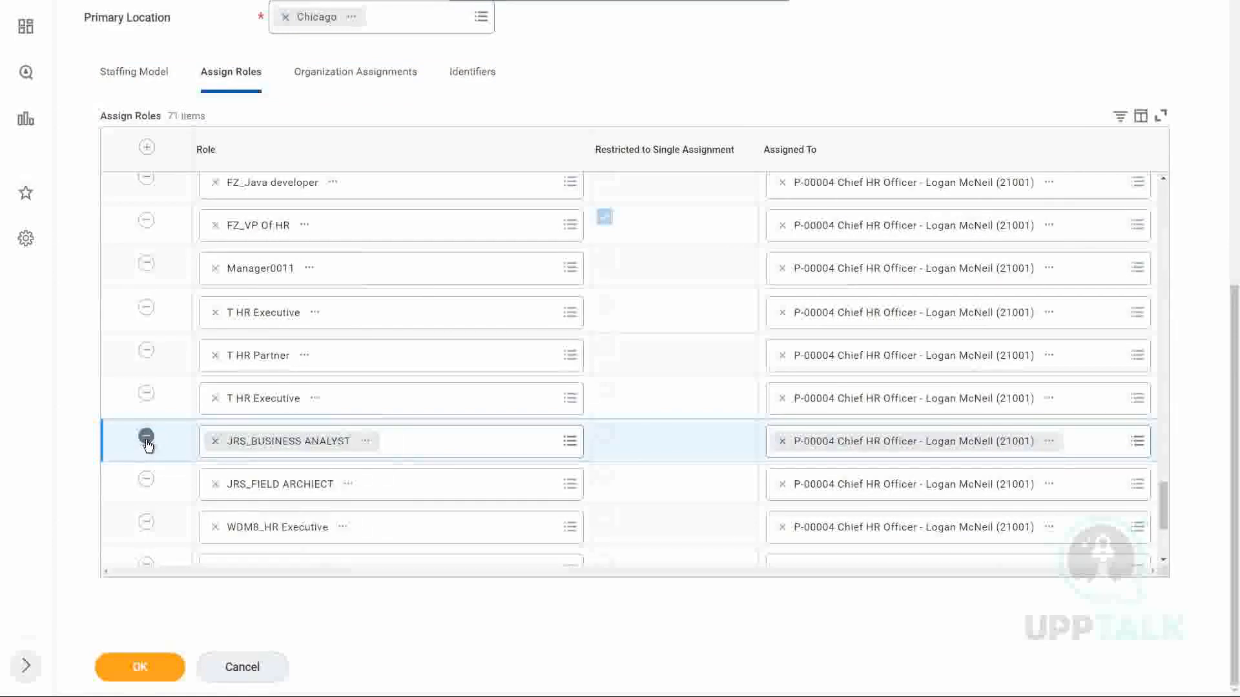
left_click(146, 437)
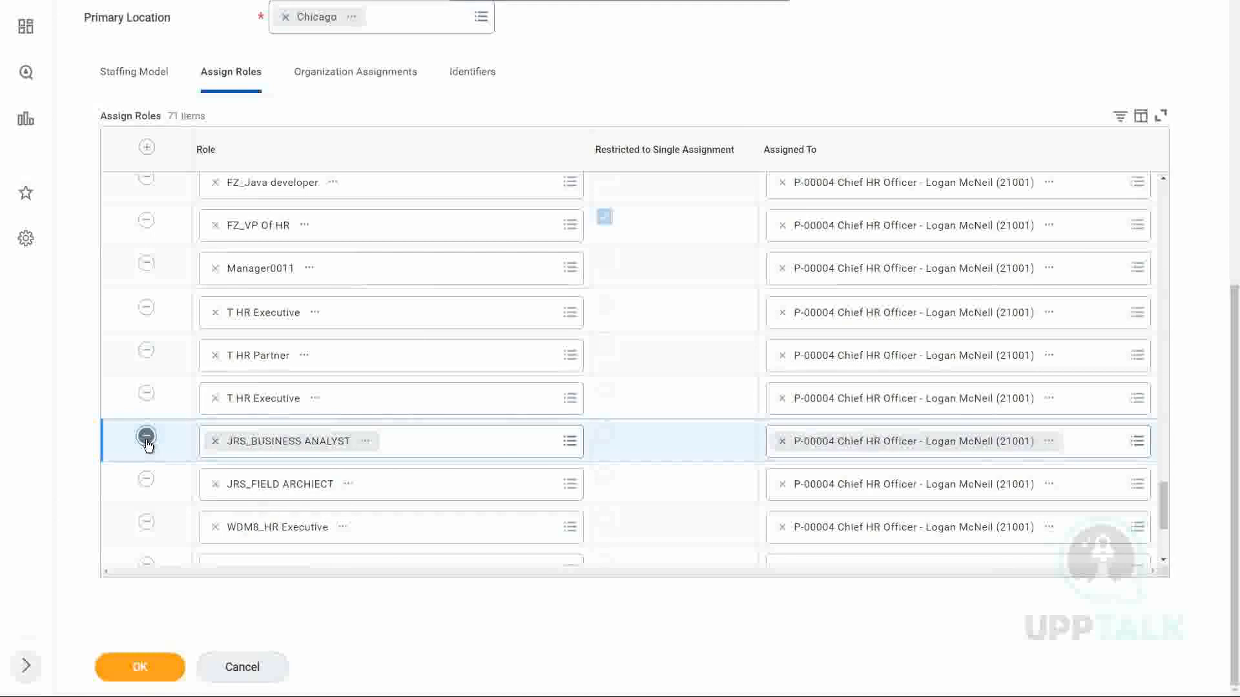
- Remove the FZ_VP Of HR, Manager0011, T HR Partner and both T HR Executive rows from the role assignments
left_click(146, 220)
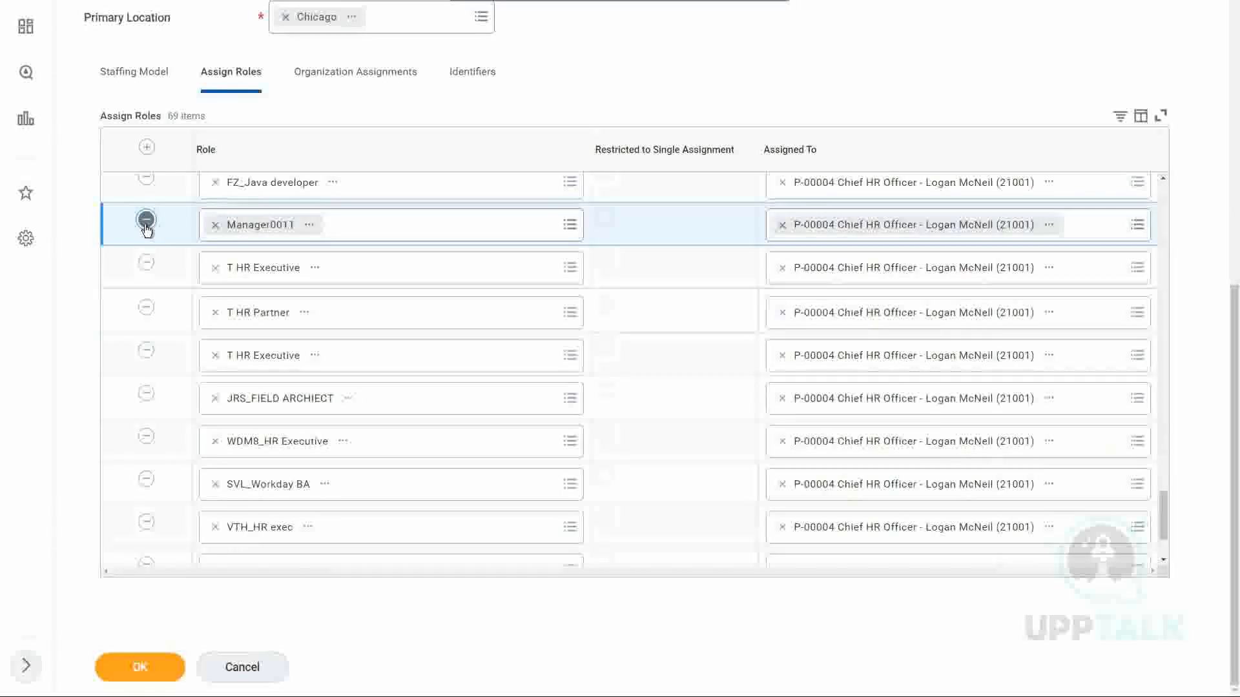
left_click(147, 221)
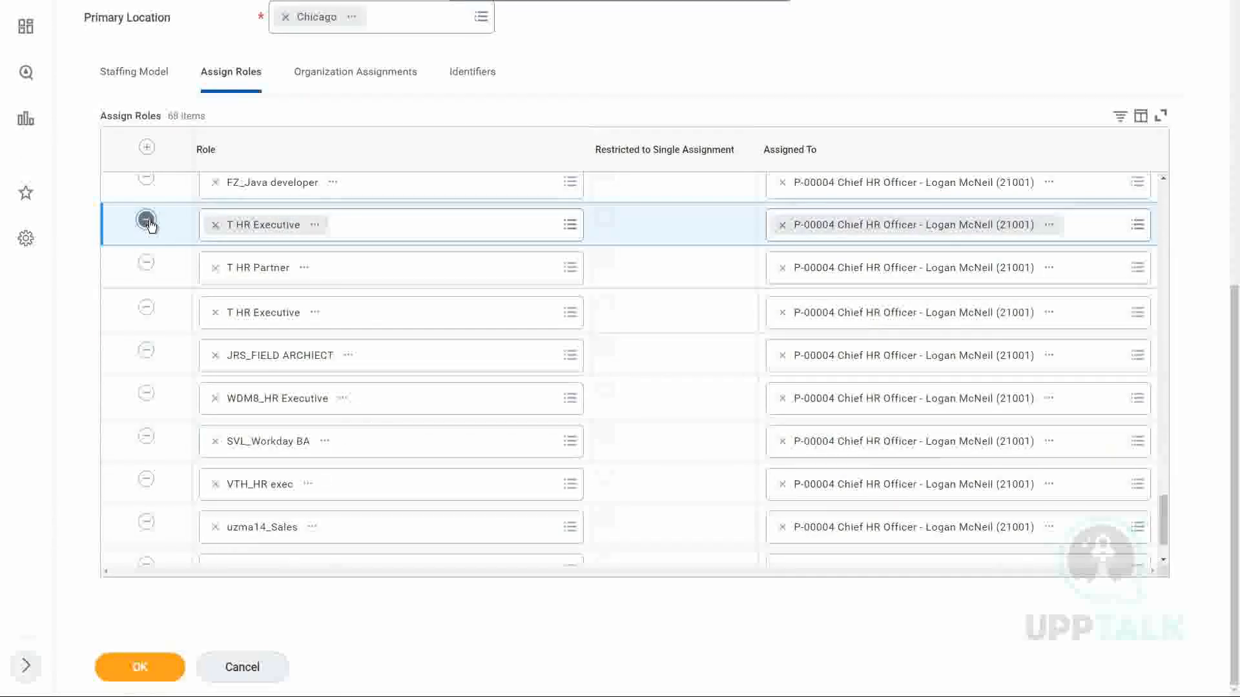
left_click(146, 221)
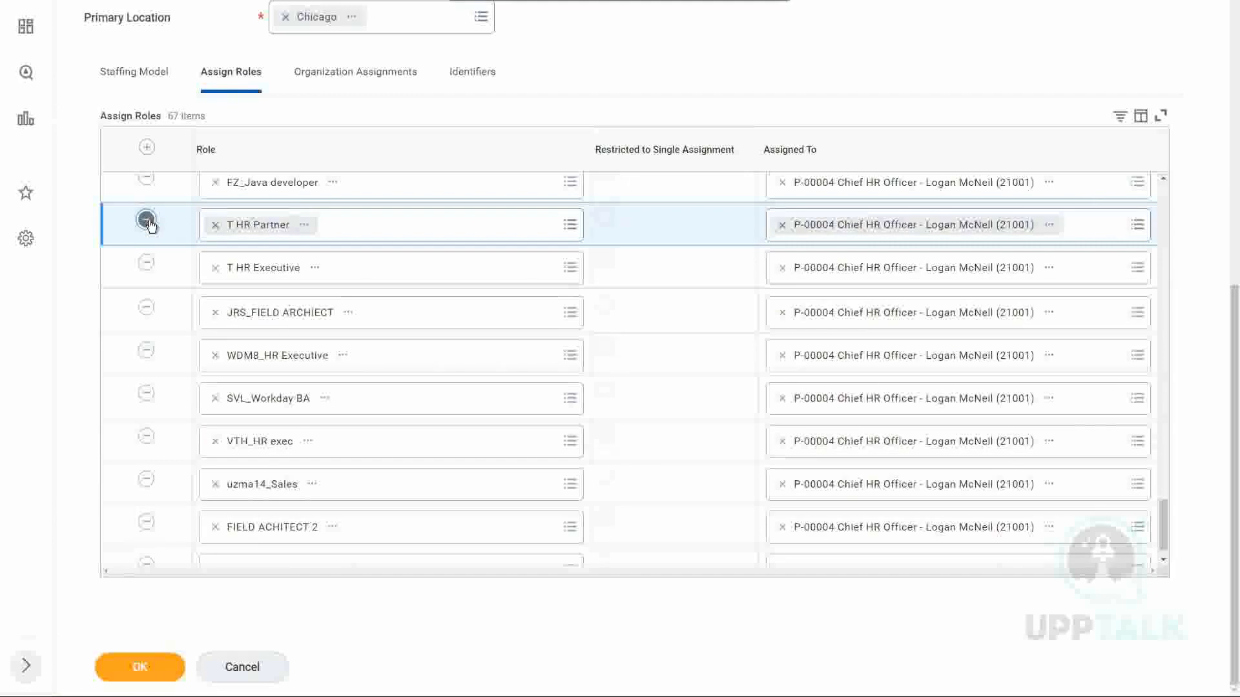
left_click(148, 222)
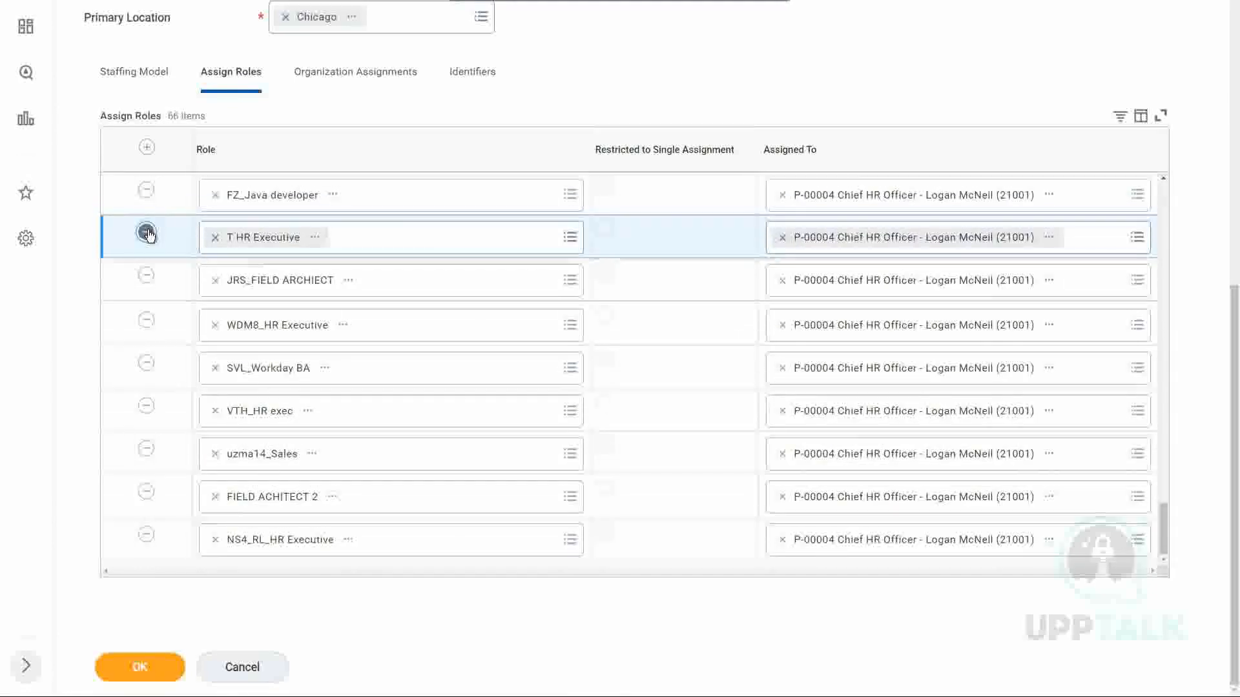
left_click(146, 237)
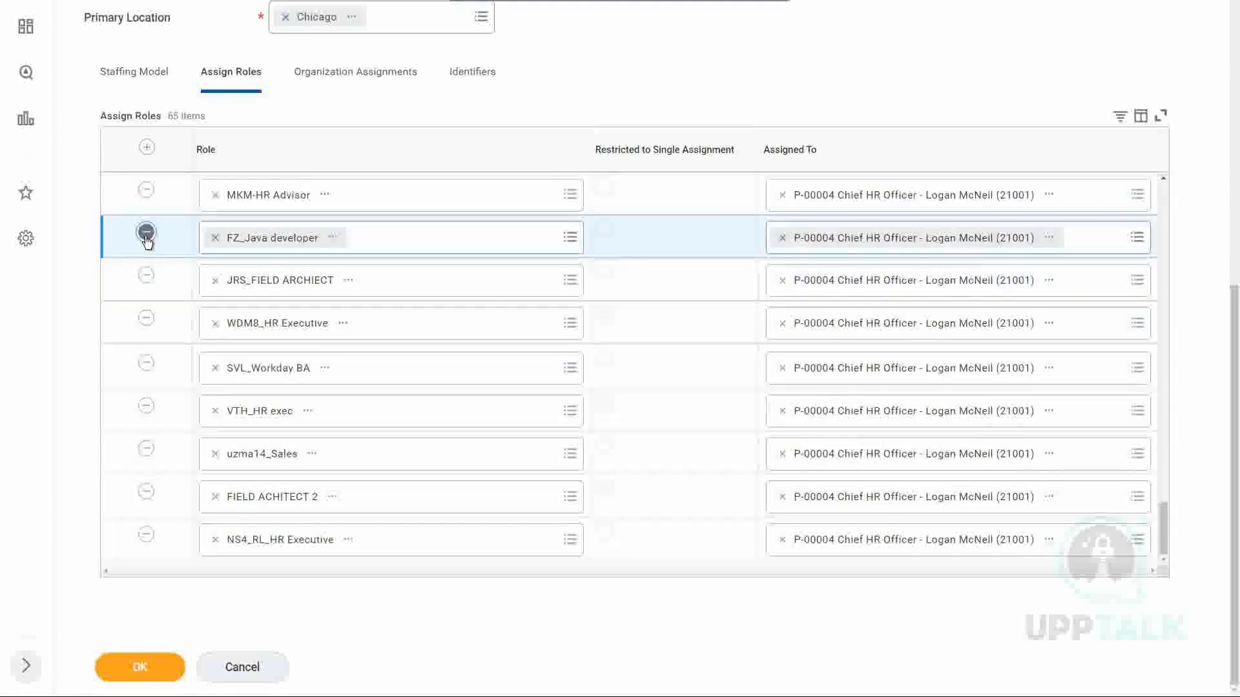
- Remove the FZ_Java developer, MKM-HR Advisor, VJP7_HR Manager, SLK_HR Assistant, BSY6_HR_Partner and VJP7_Sys Admin rows from the role assignments
left_click(146, 235)
left_click(146, 233)
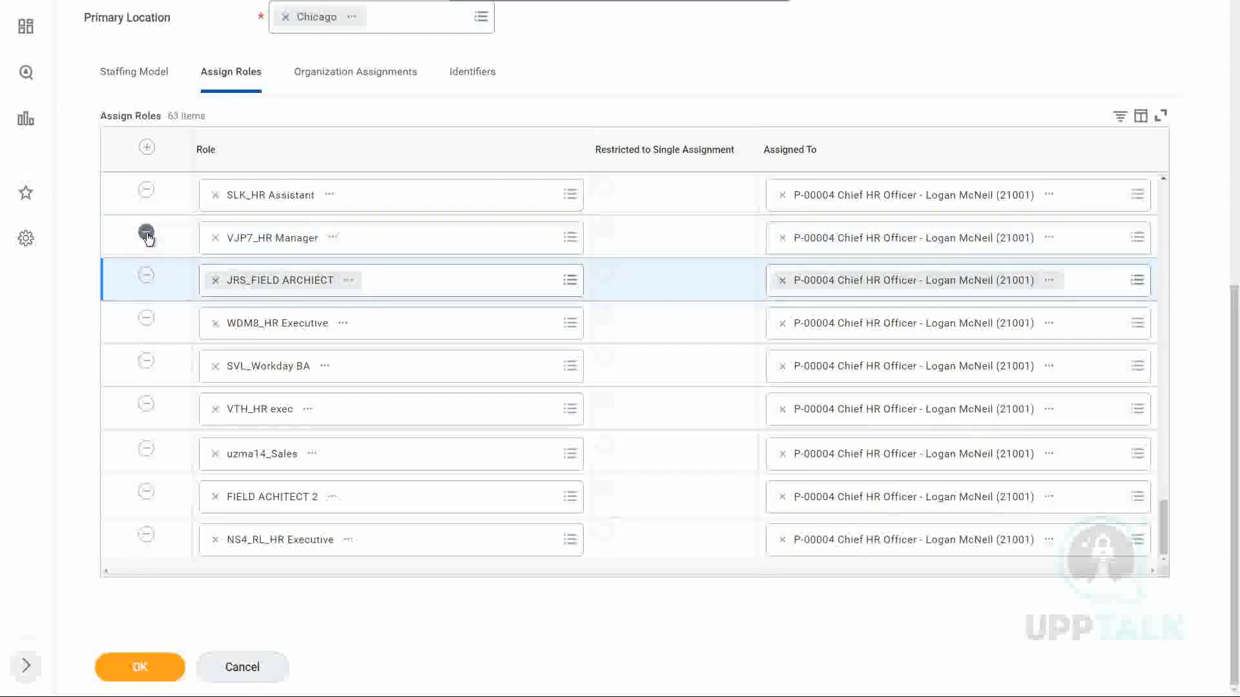
left_click(146, 234)
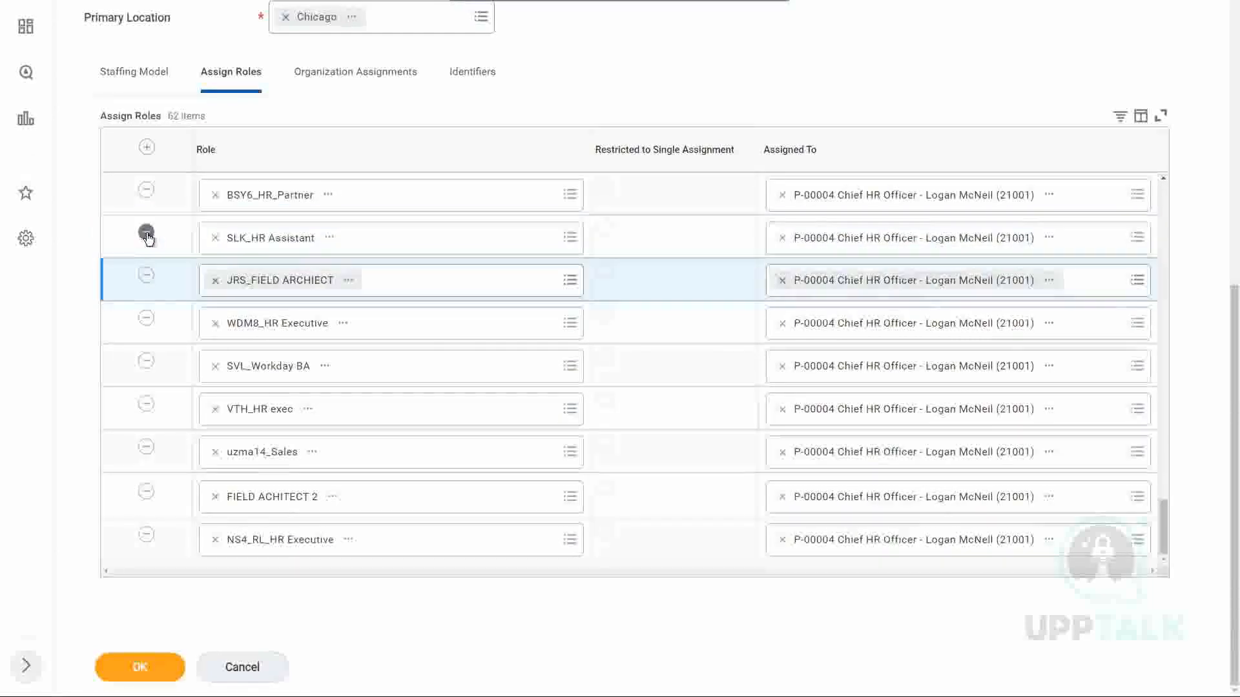
left_click(147, 234)
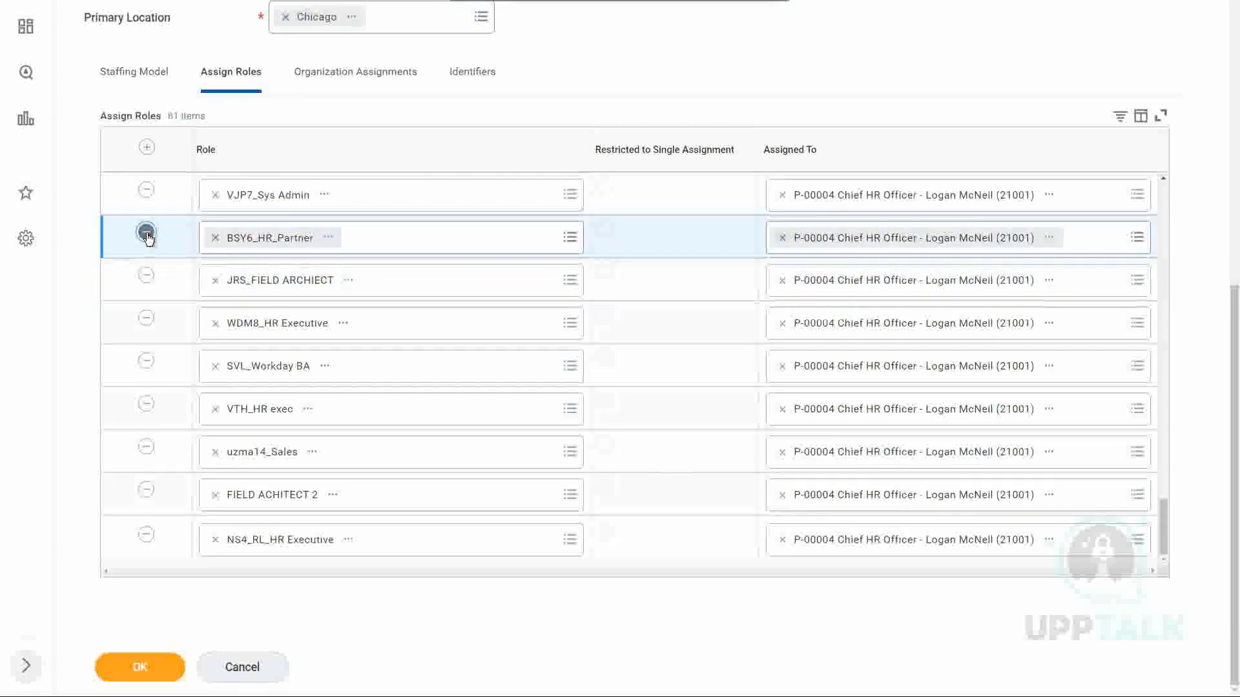
left_click(147, 233)
left_click(147, 234)
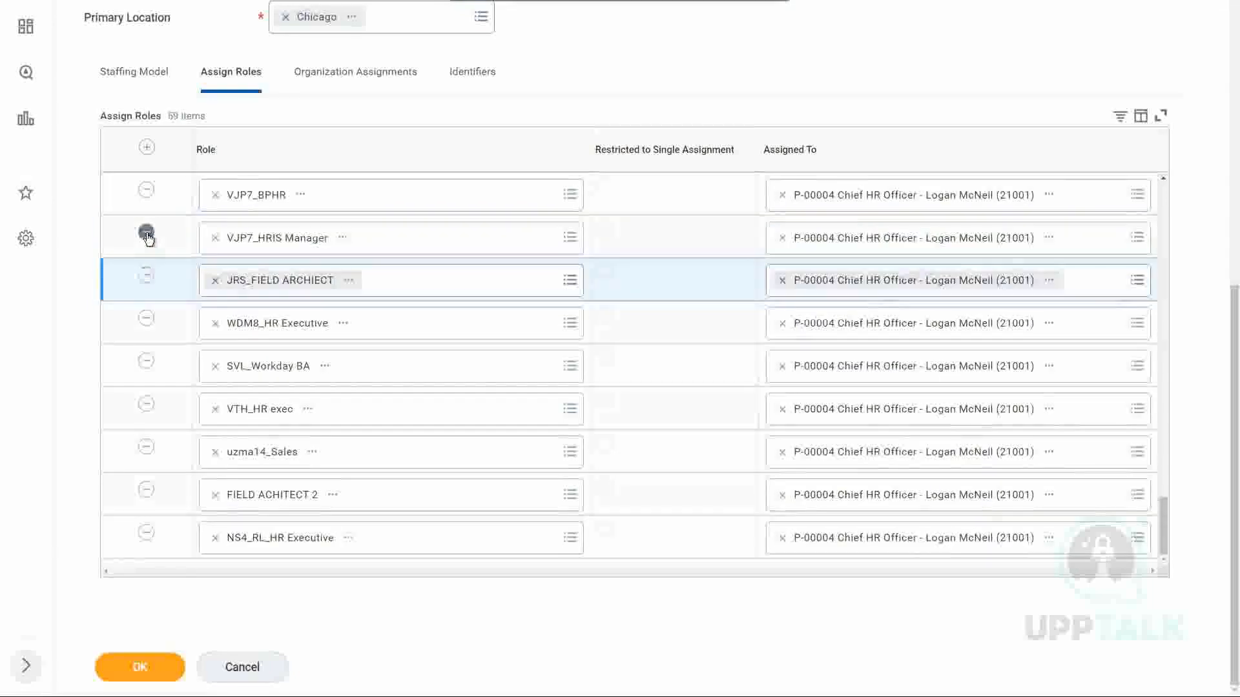
- Remove the VJP7_HRIS Manager, VJP7_BPHR, VJP7_HR Executive, WDT7_HR Advisor, YOD_Senior HR Partner and SOL_DEV Manager rows from the role assignments
left_click(146, 234)
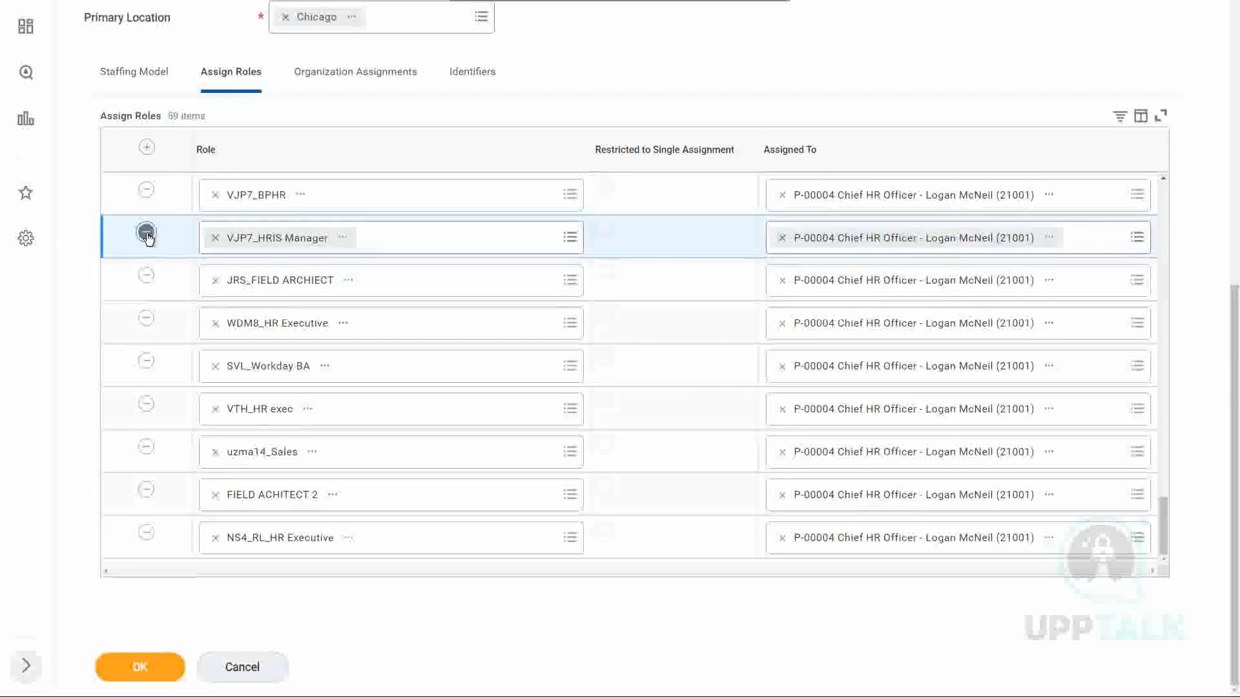
left_click(147, 234)
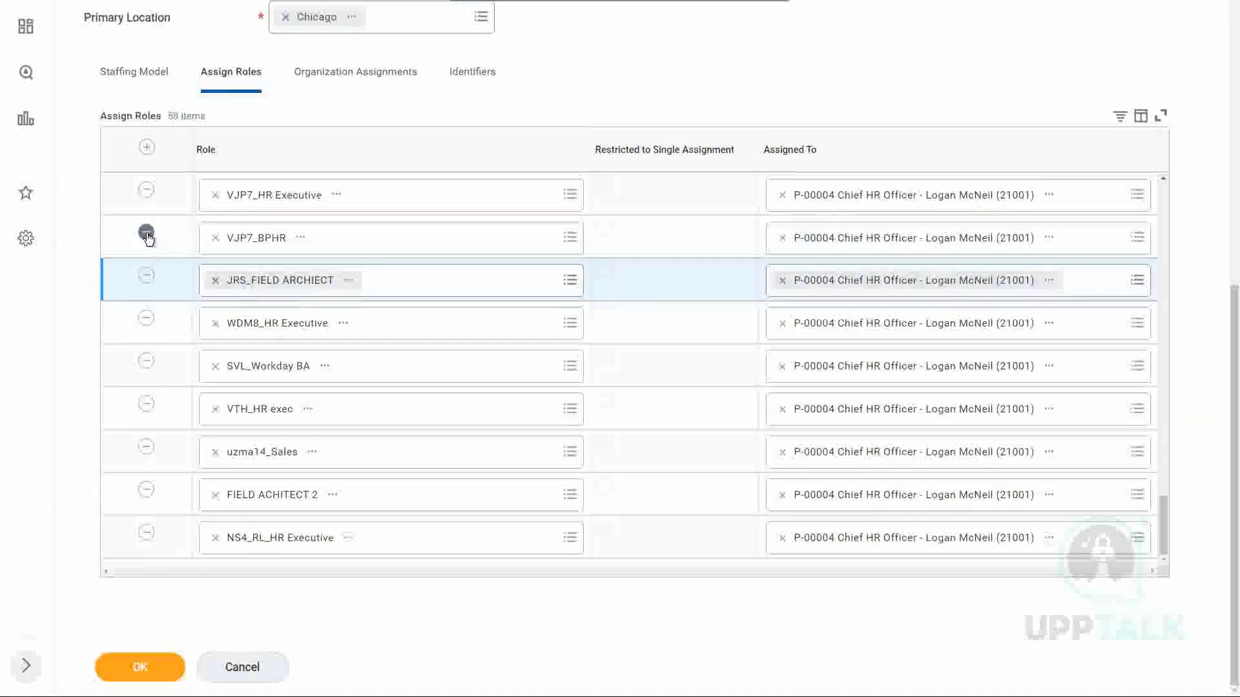
left_click(148, 236)
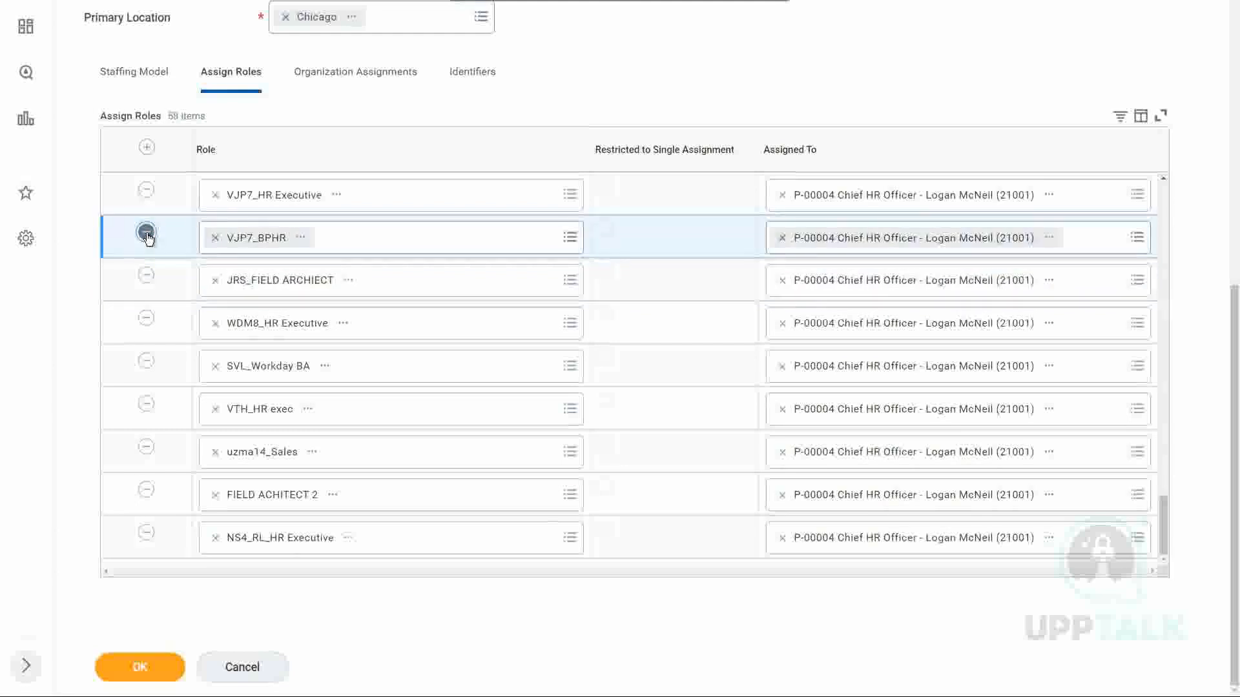
left_click(147, 234)
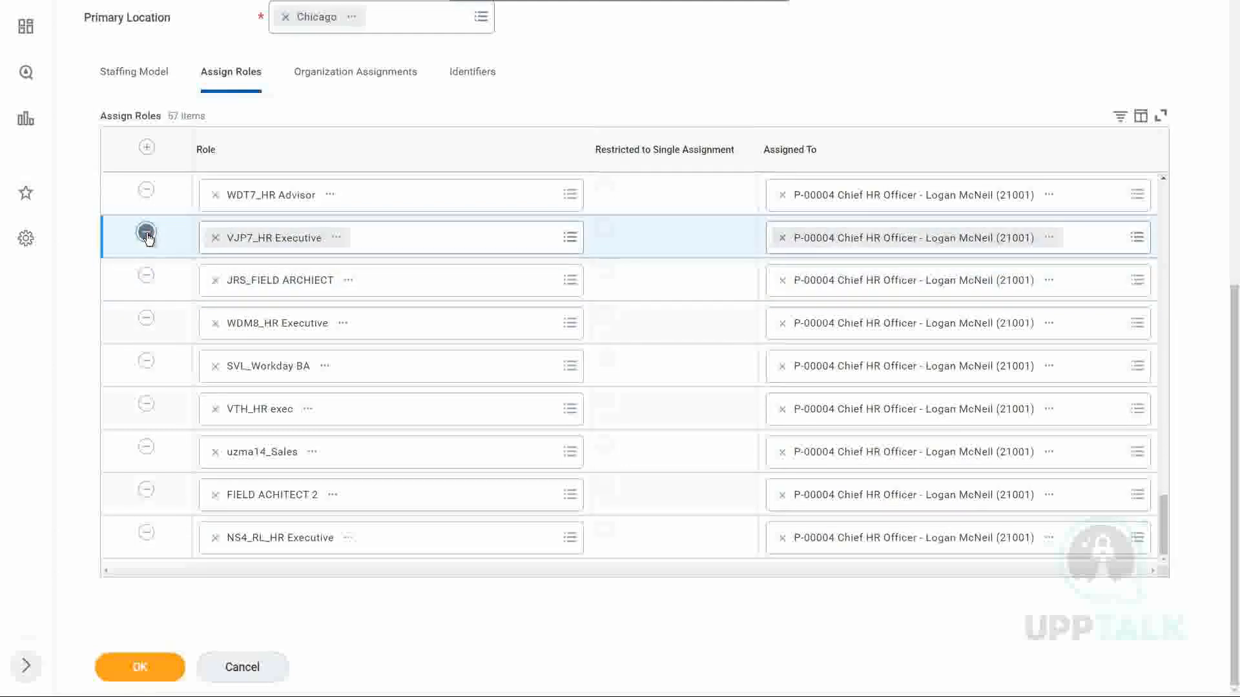
left_click(146, 234)
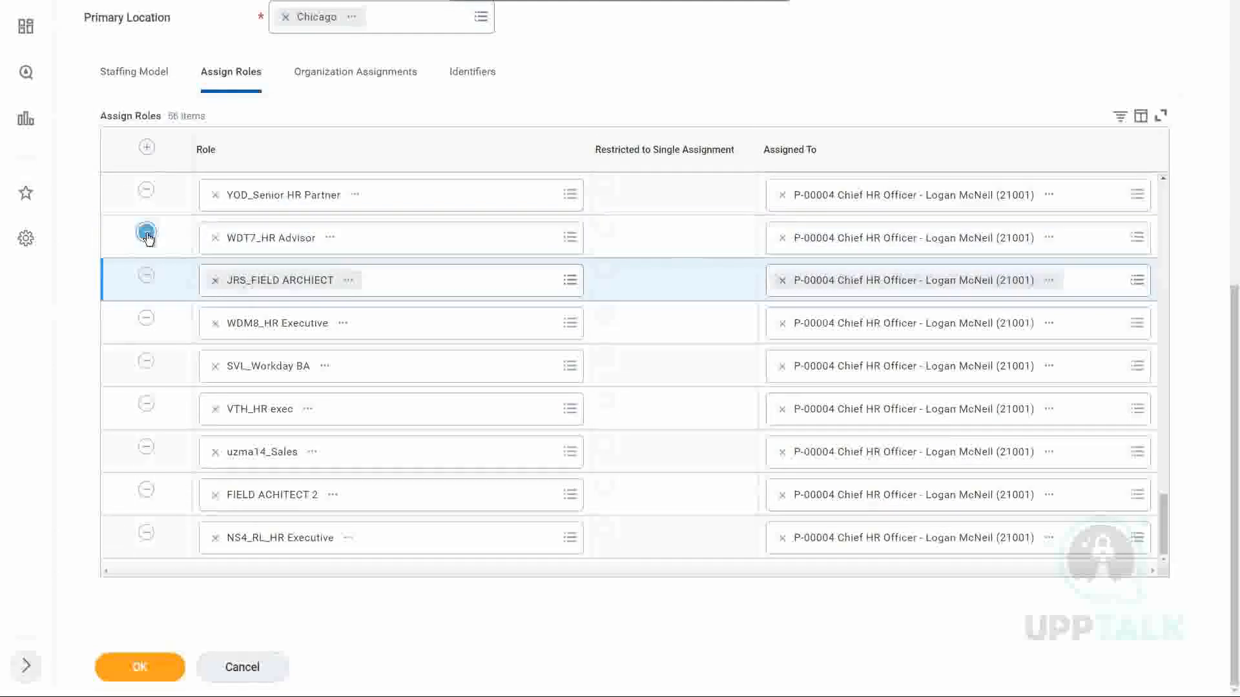
left_click(147, 234)
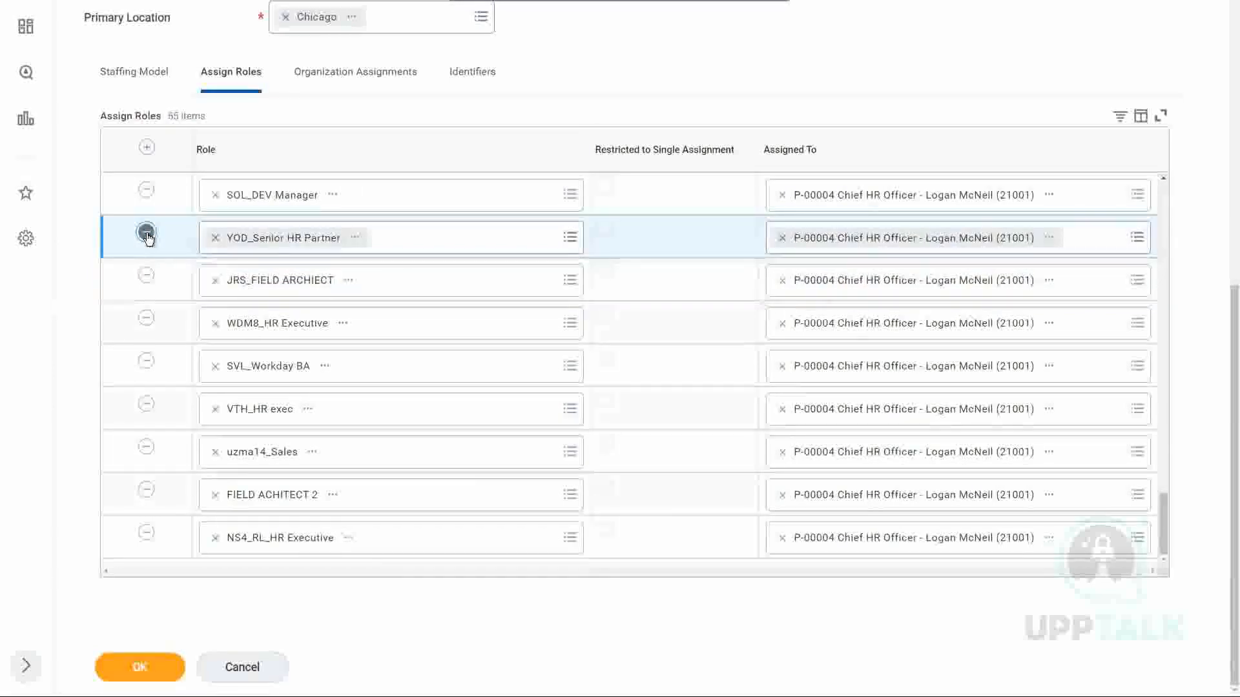
left_click(147, 234)
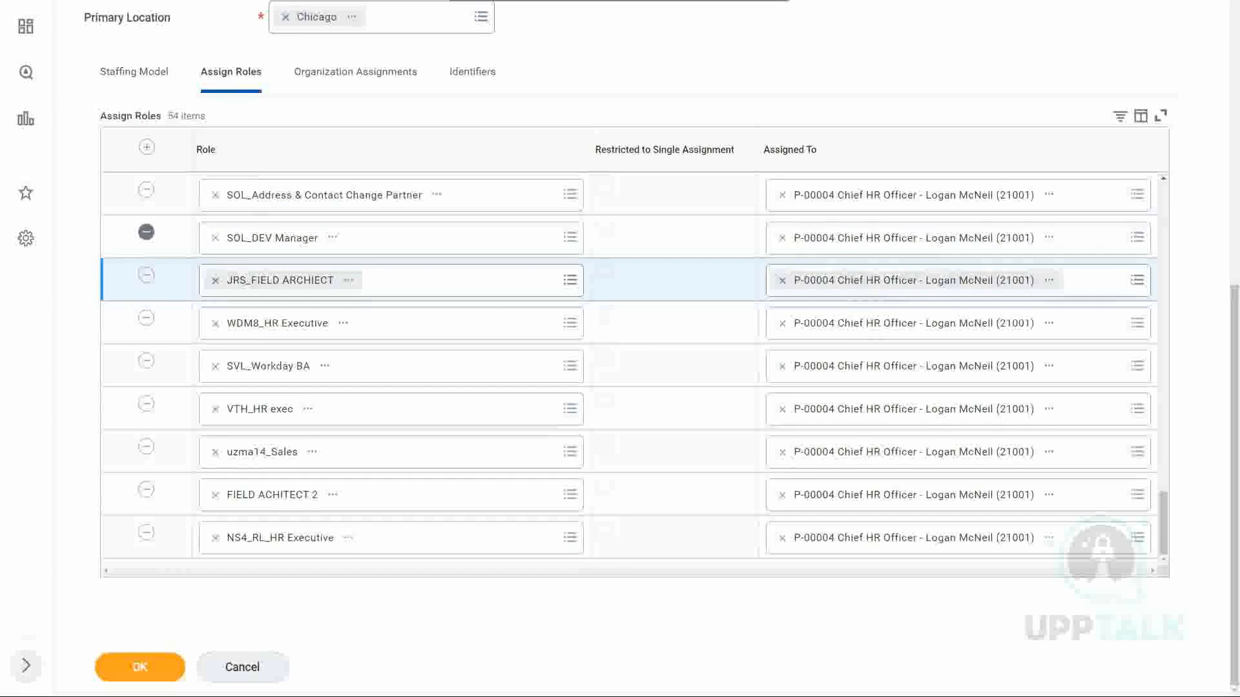
left_click(146, 232)
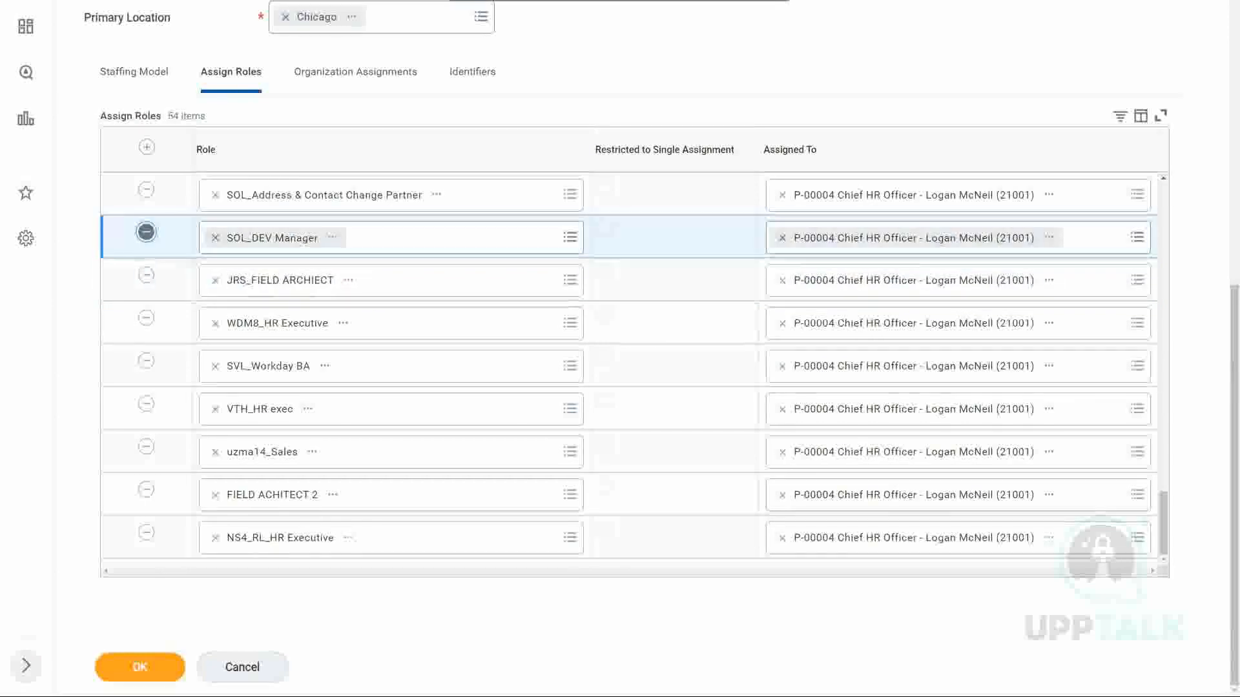
- Remove the JRS_FIELD ARCHIECT, SOL_Address & Contact Change Partner and TCS_HR EXECUTIVE role assignments and submit the organization
scroll(341, 153, "up", 2)
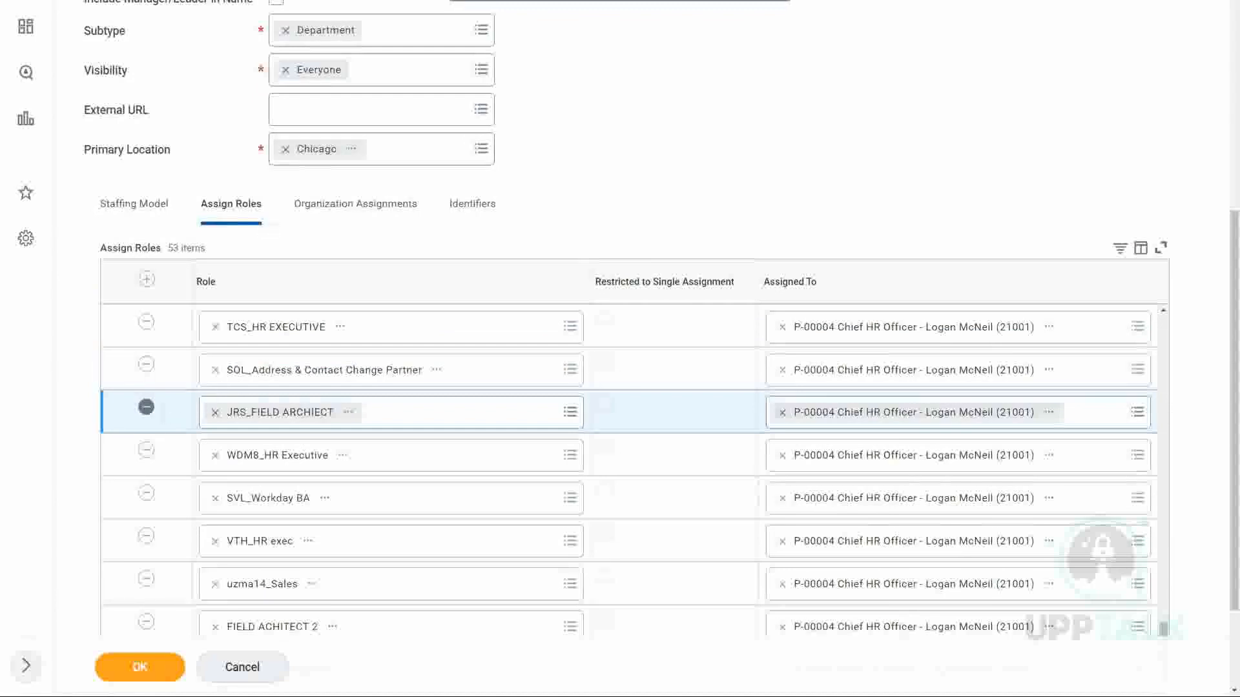
left_click(148, 408)
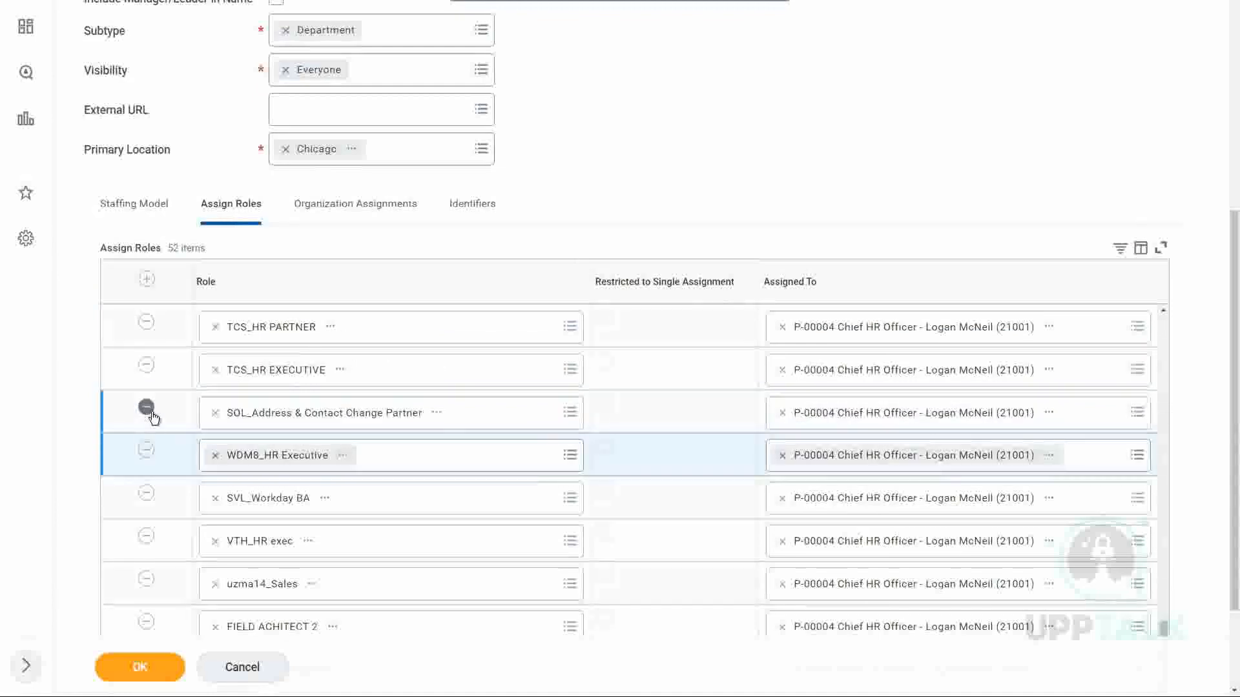
left_click(147, 408)
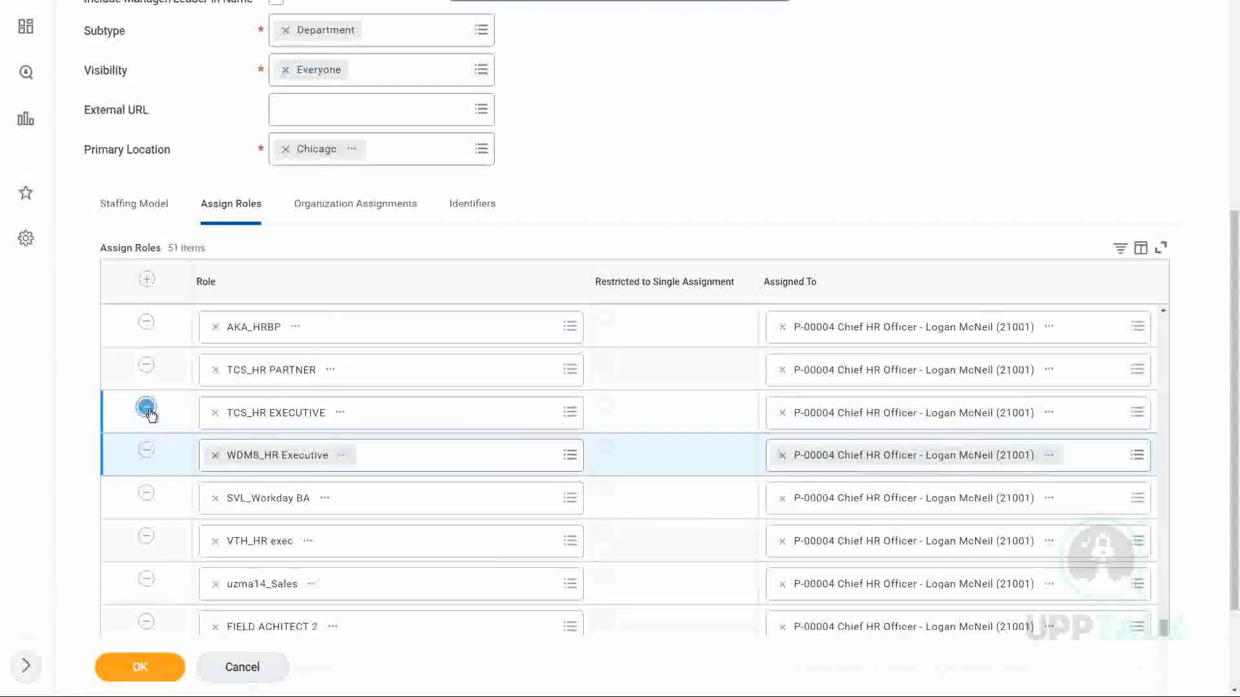
left_click(146, 408)
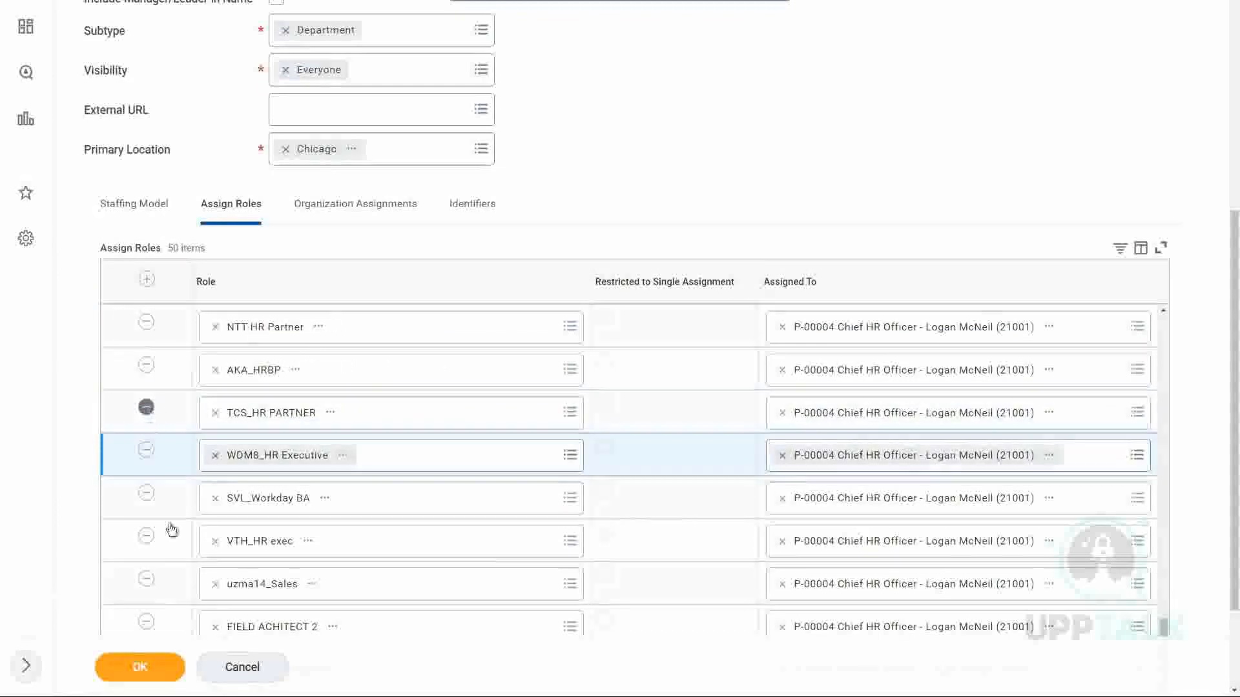
left_click(140, 667)
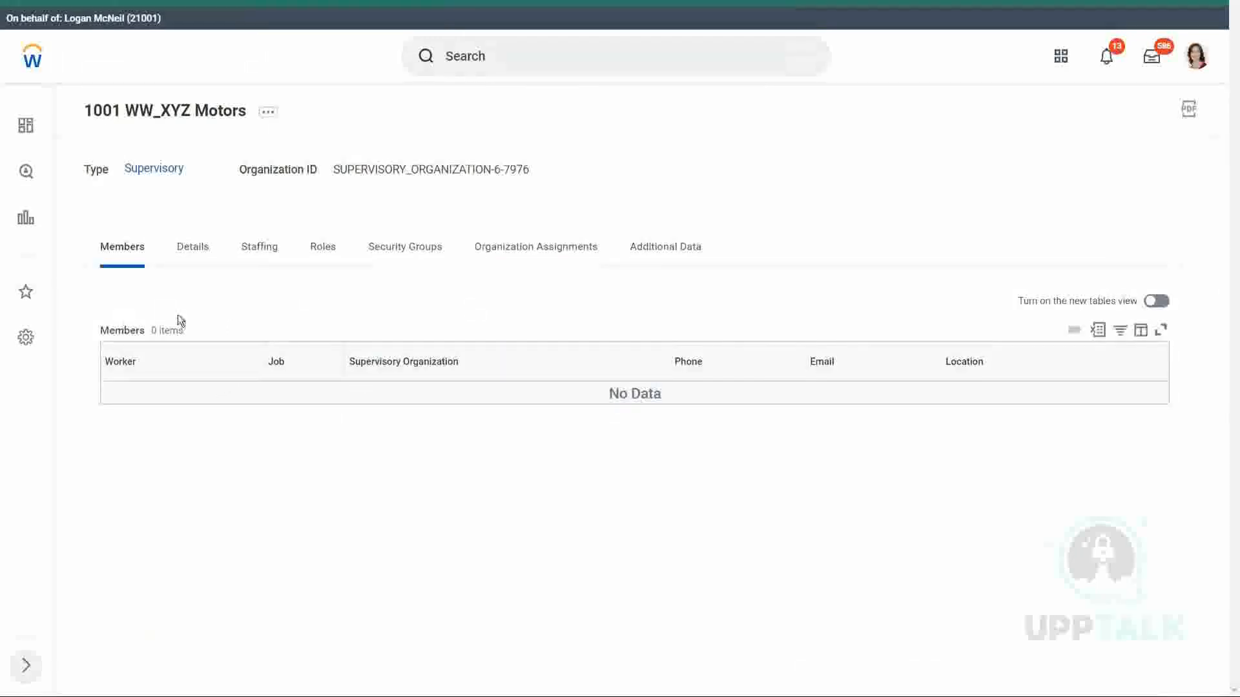
- Review the details and the Organization ID of the new WW_XYZ Motors supervisory organization
left_click(193, 252)
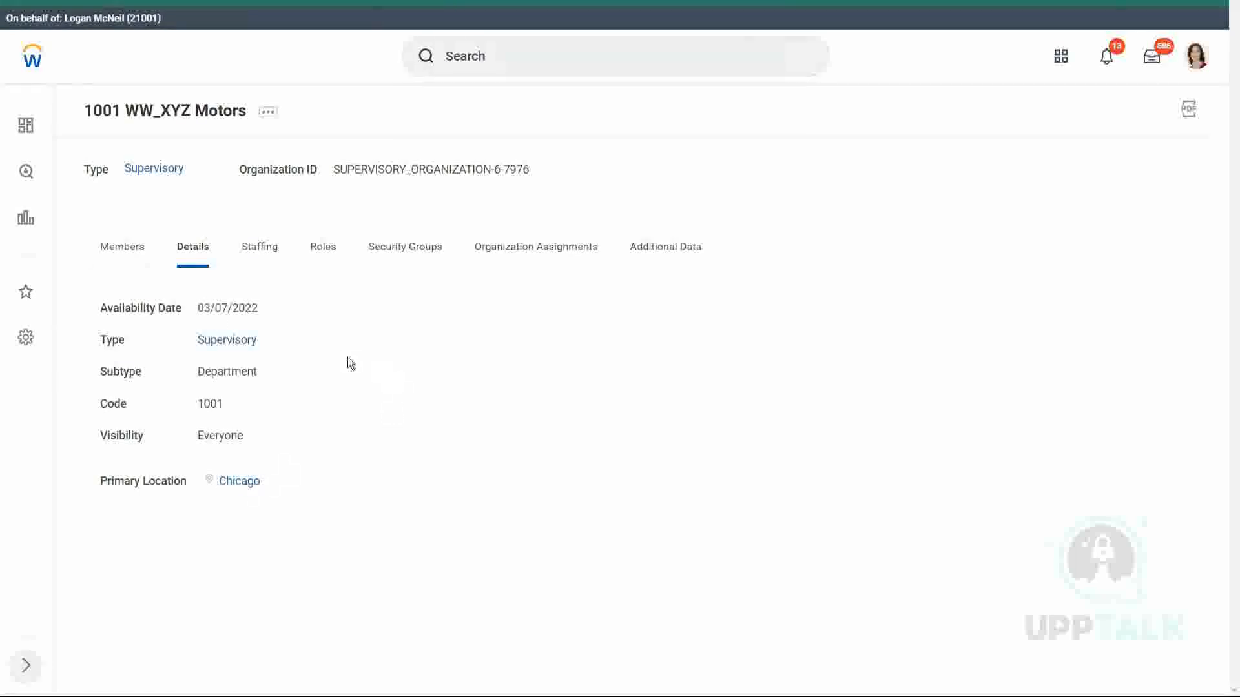
left_click(131, 251)
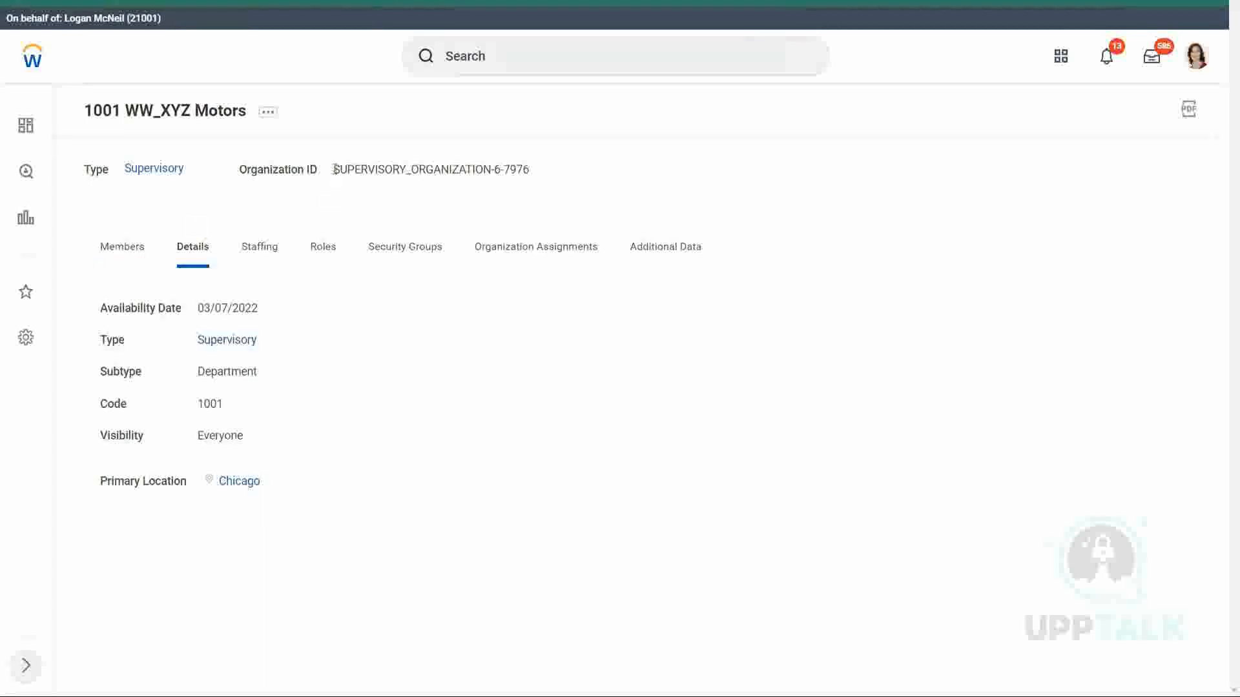
triple_click(457, 169)
left_click(507, 171)
left_click_drag(335, 166, 538, 172)
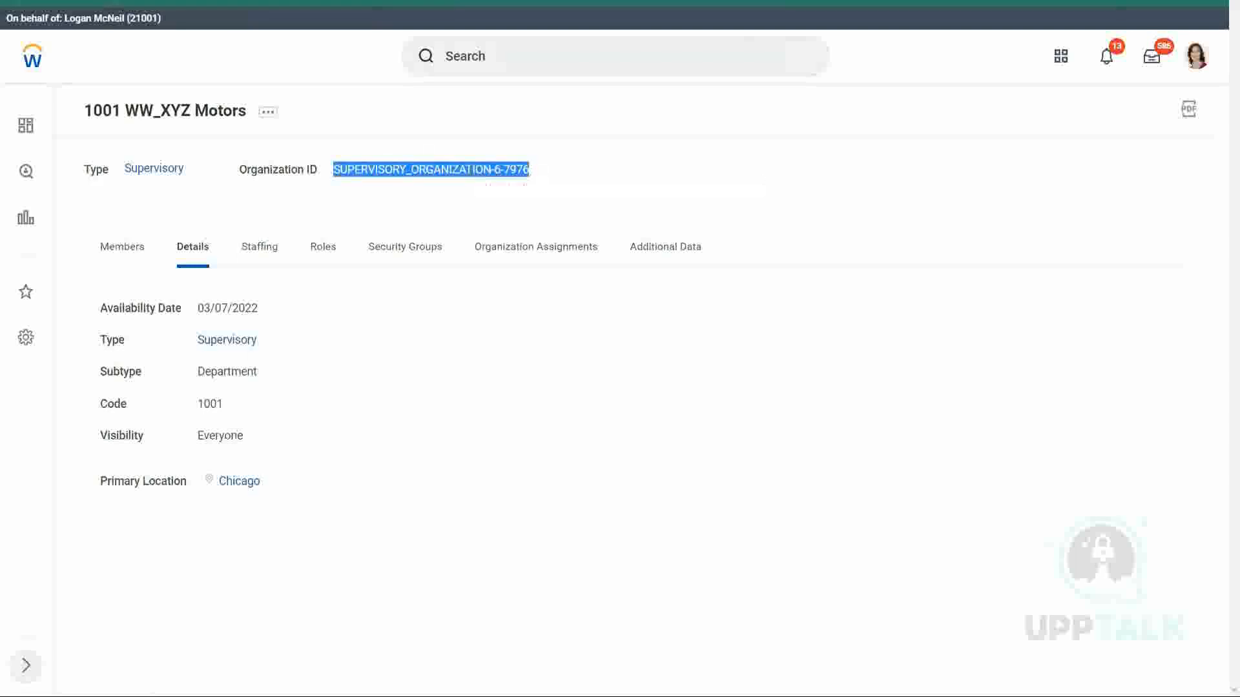
left_click(469, 170)
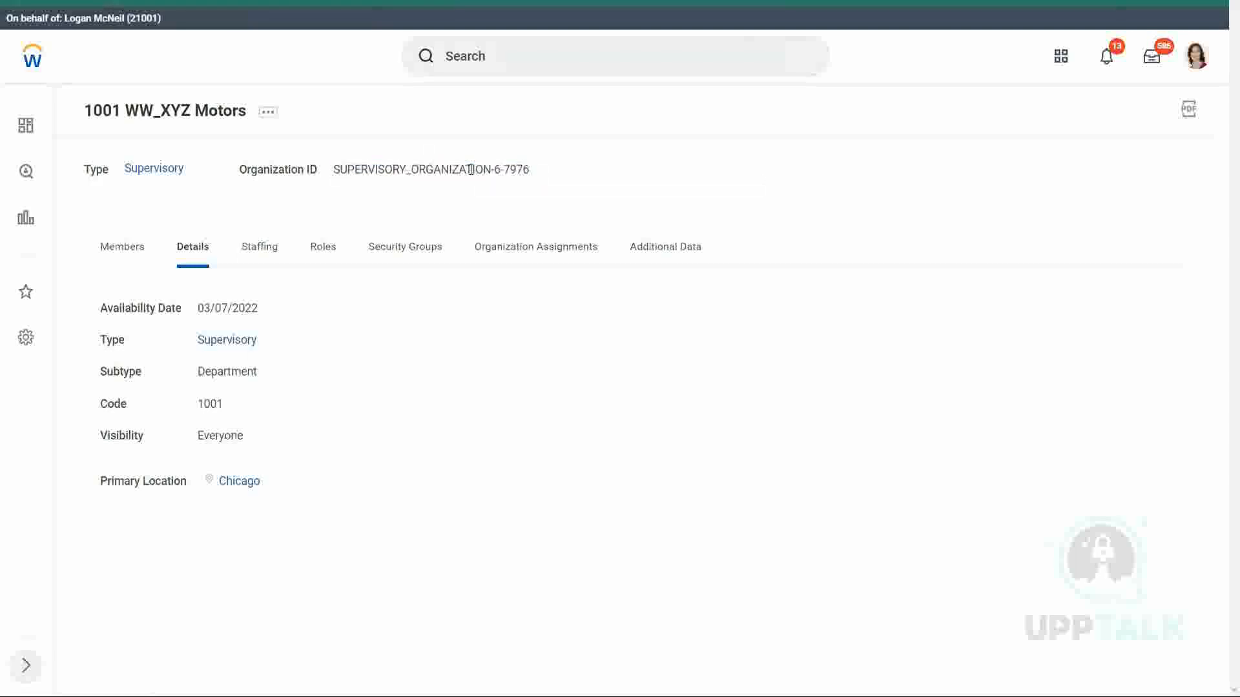
- Change the organization's Reference ID Value to WW_XYZ Motors, reusing the name from the page heading, and save it
left_click(269, 116)
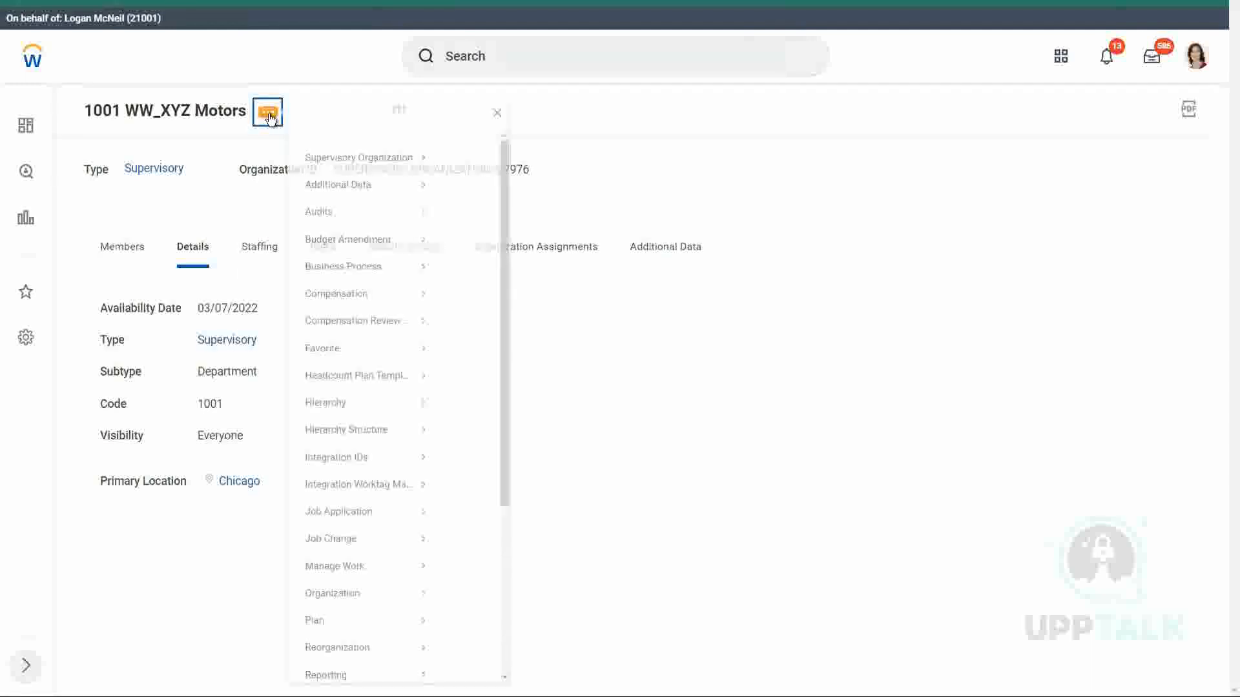
mouse_move(345, 478)
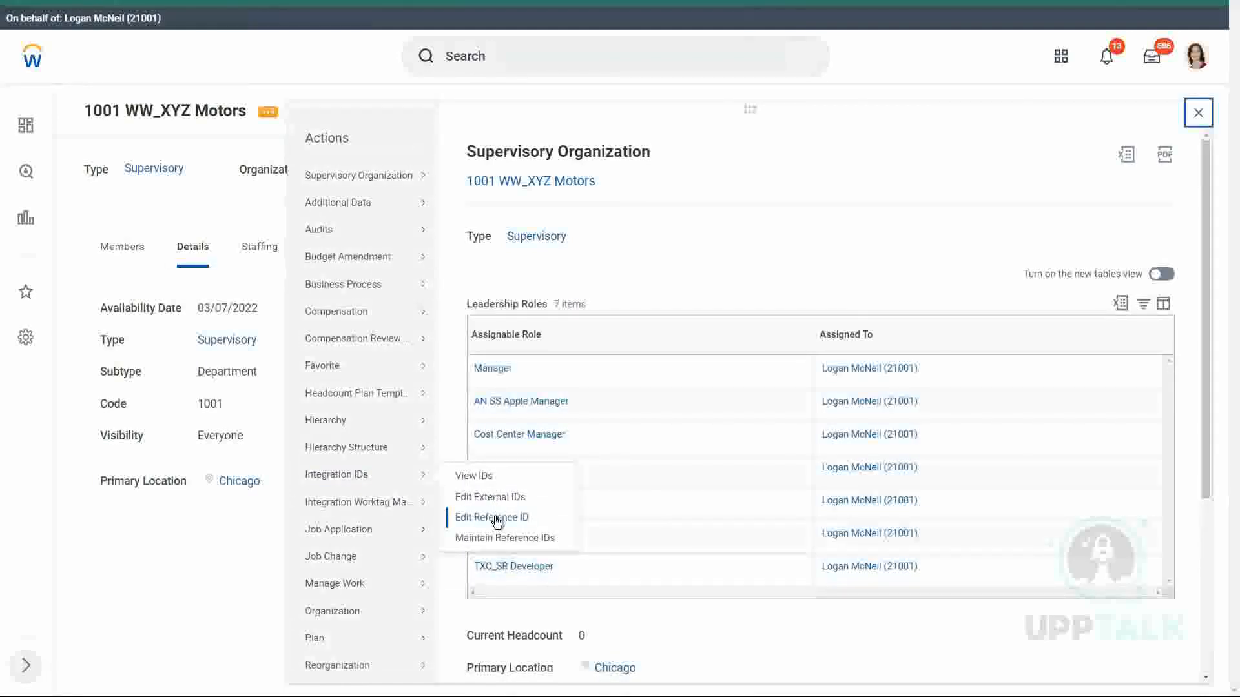
left_click(269, 120)
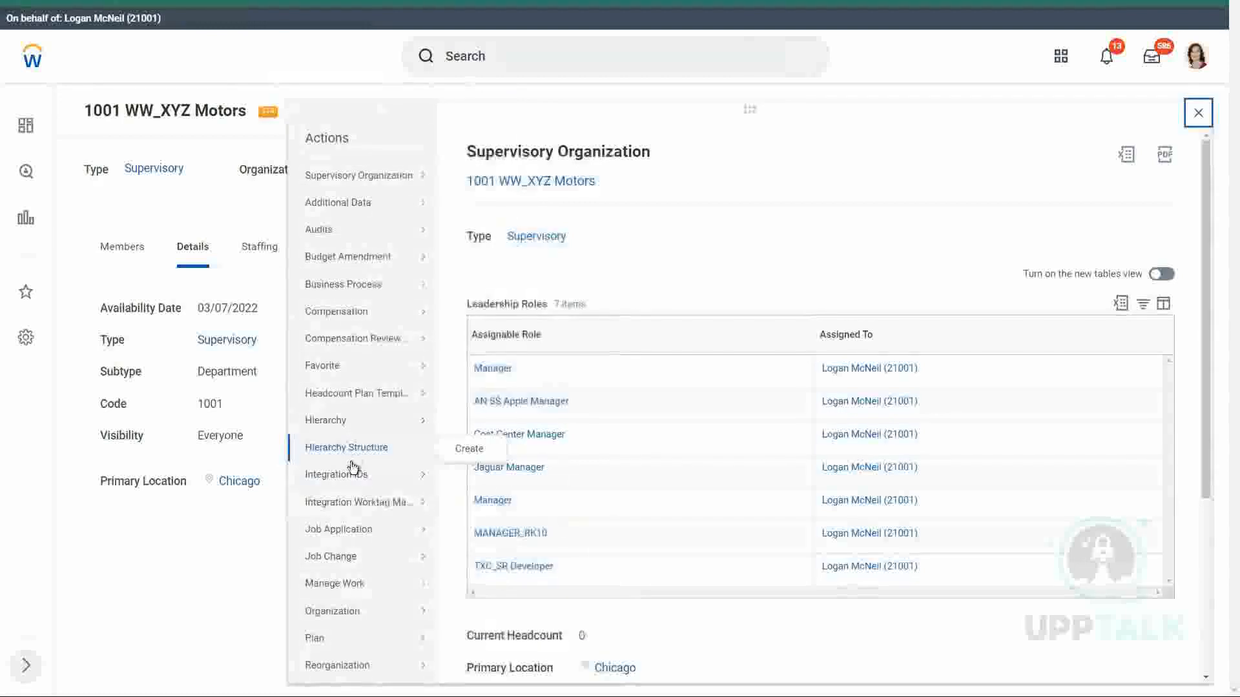
mouse_move(351, 480)
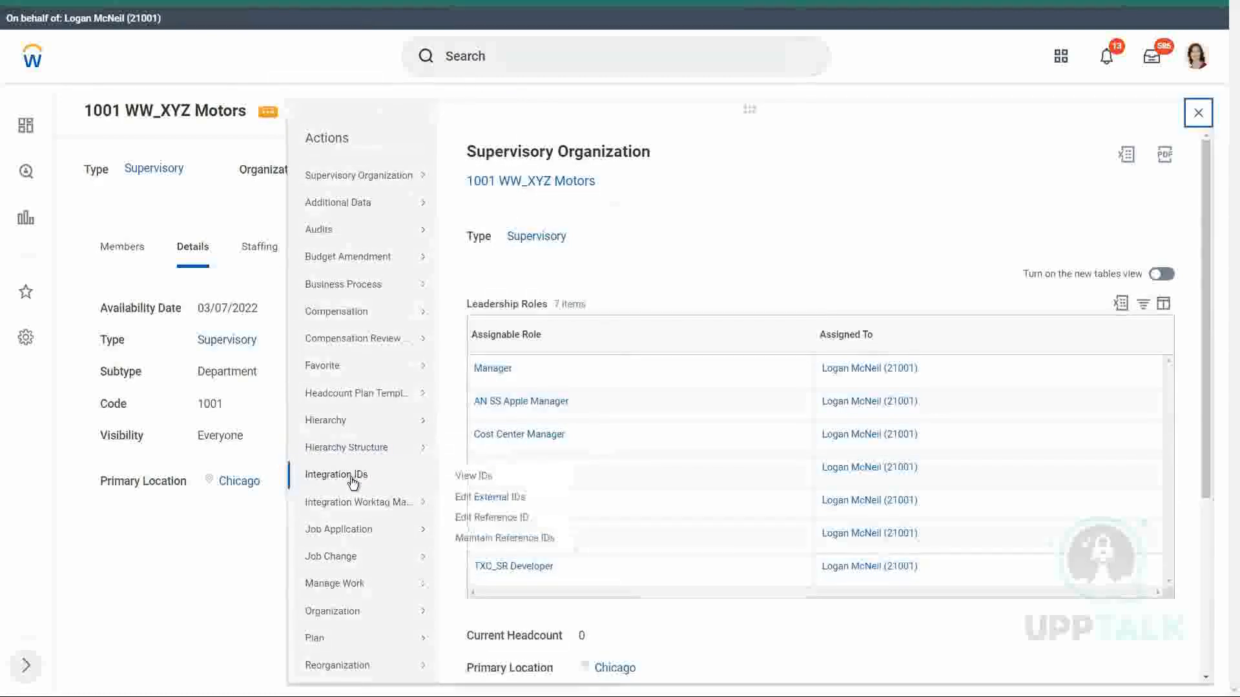
left_click(505, 522)
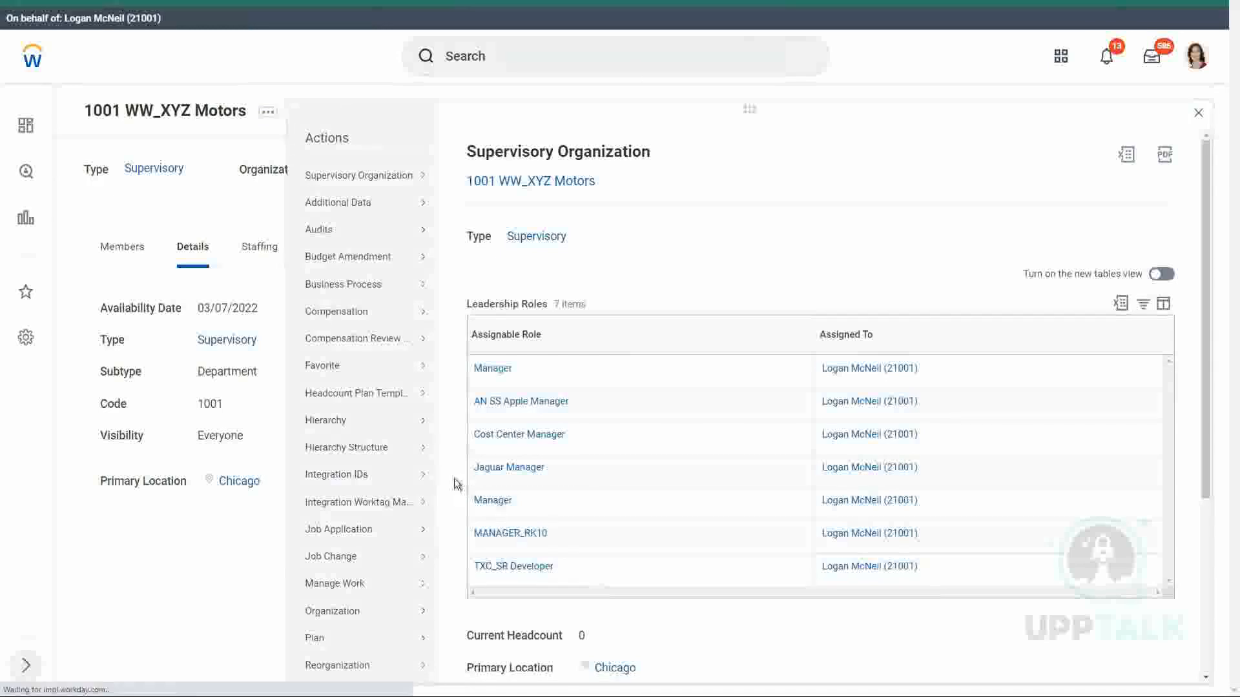
left_click_drag(397, 233, 101, 230)
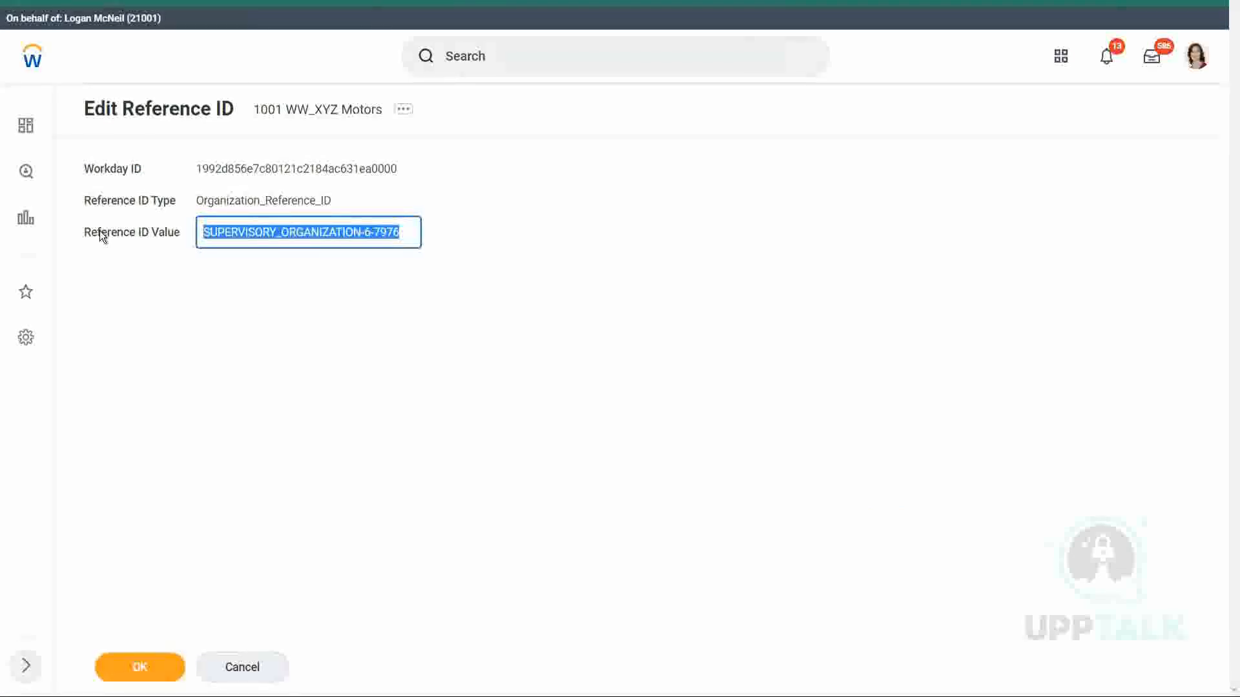
type("WW_")
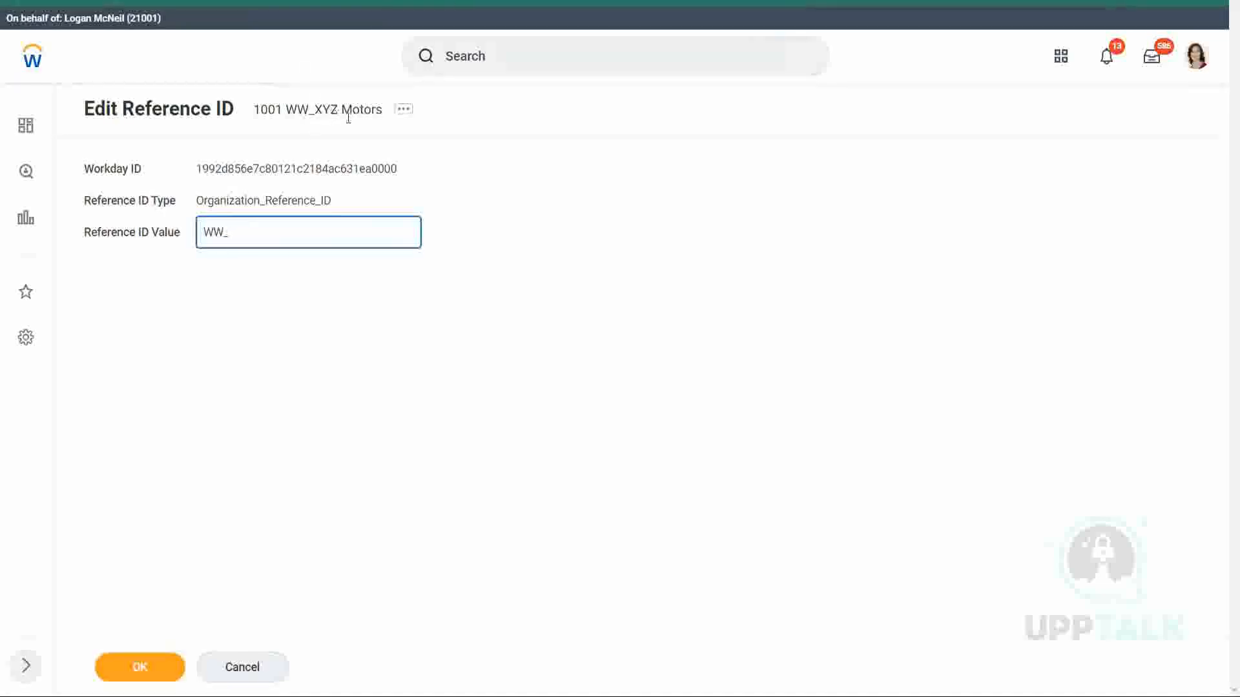
left_click_drag(314, 109, 381, 118)
key("ctrl+c")
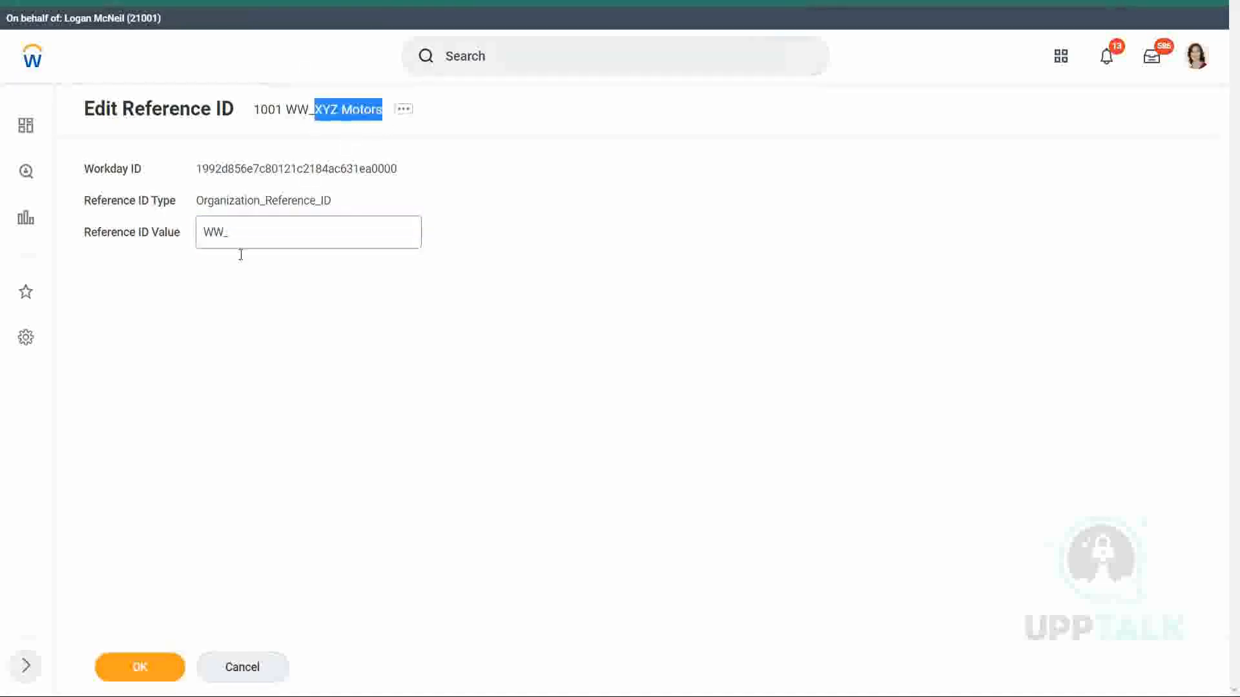
left_click(249, 233)
key("ctrl+v")
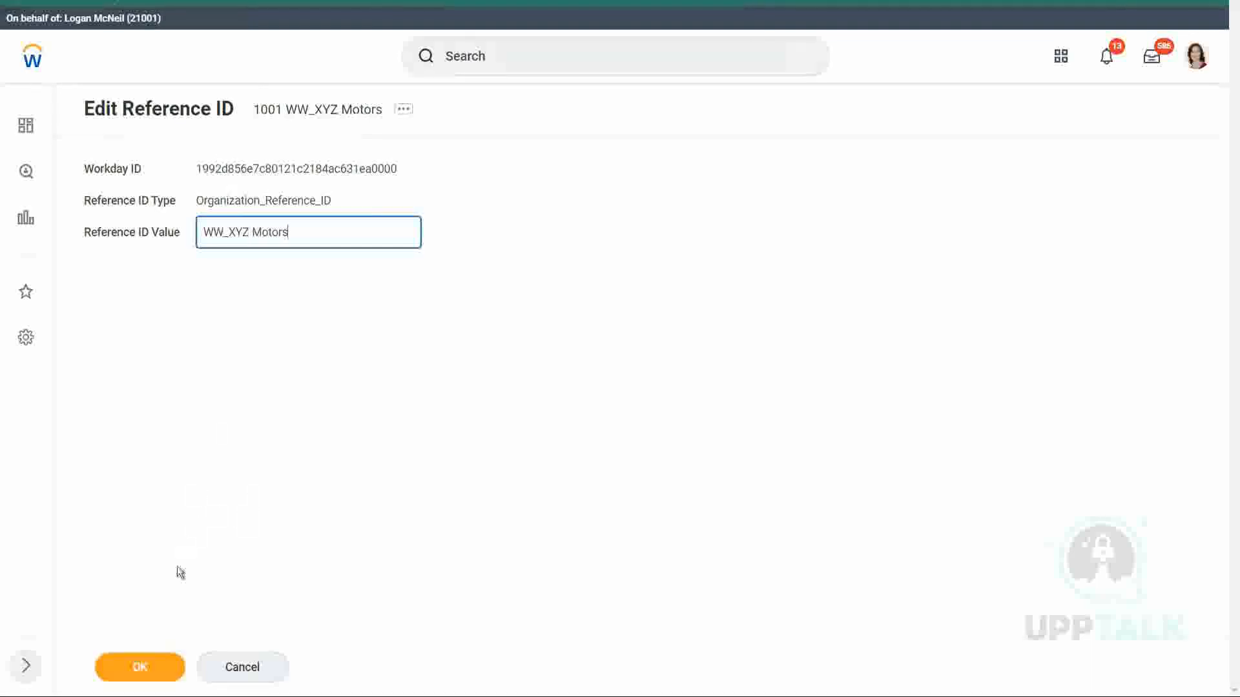
left_click(150, 671)
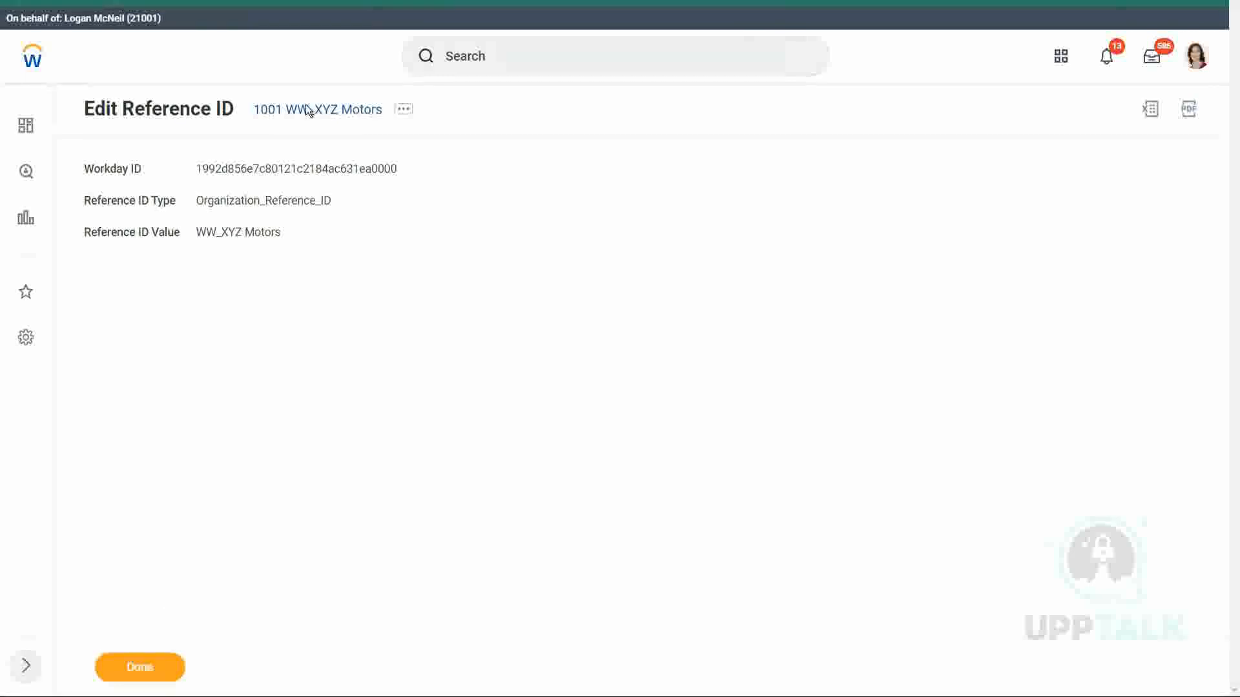
- Return to the 1001 WW_XYZ Motors organization and check its updated Organization ID
left_click(326, 111)
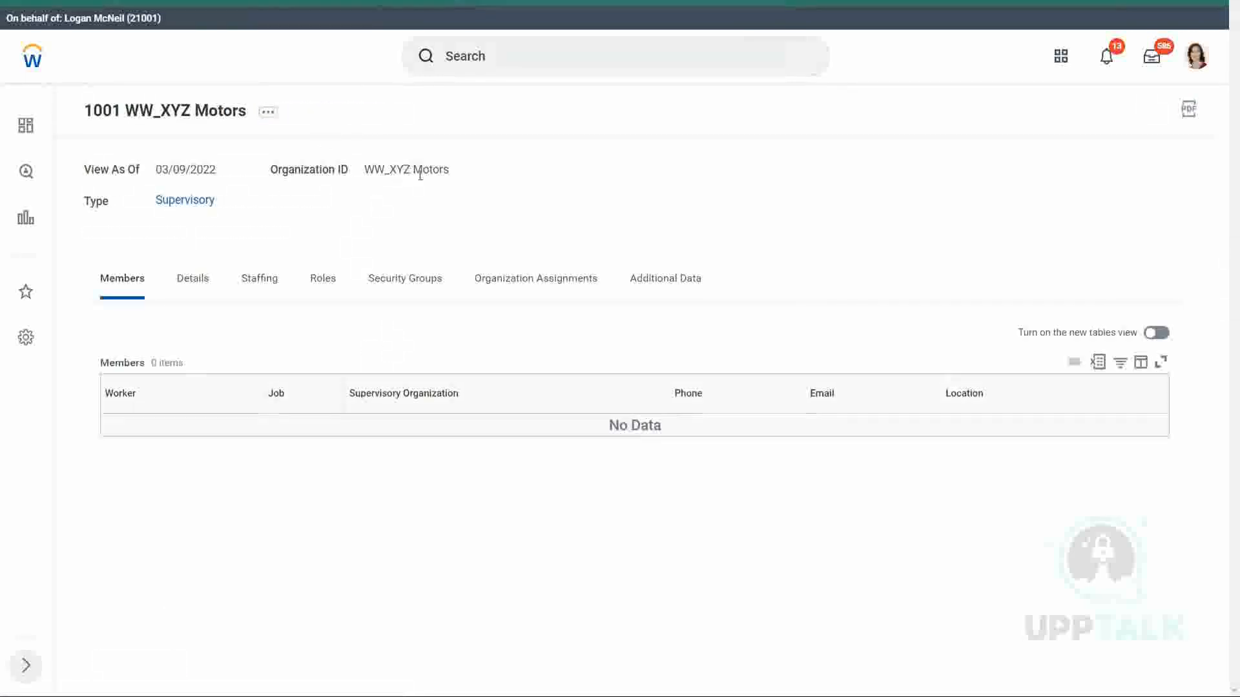
left_click_drag(365, 169, 444, 173)
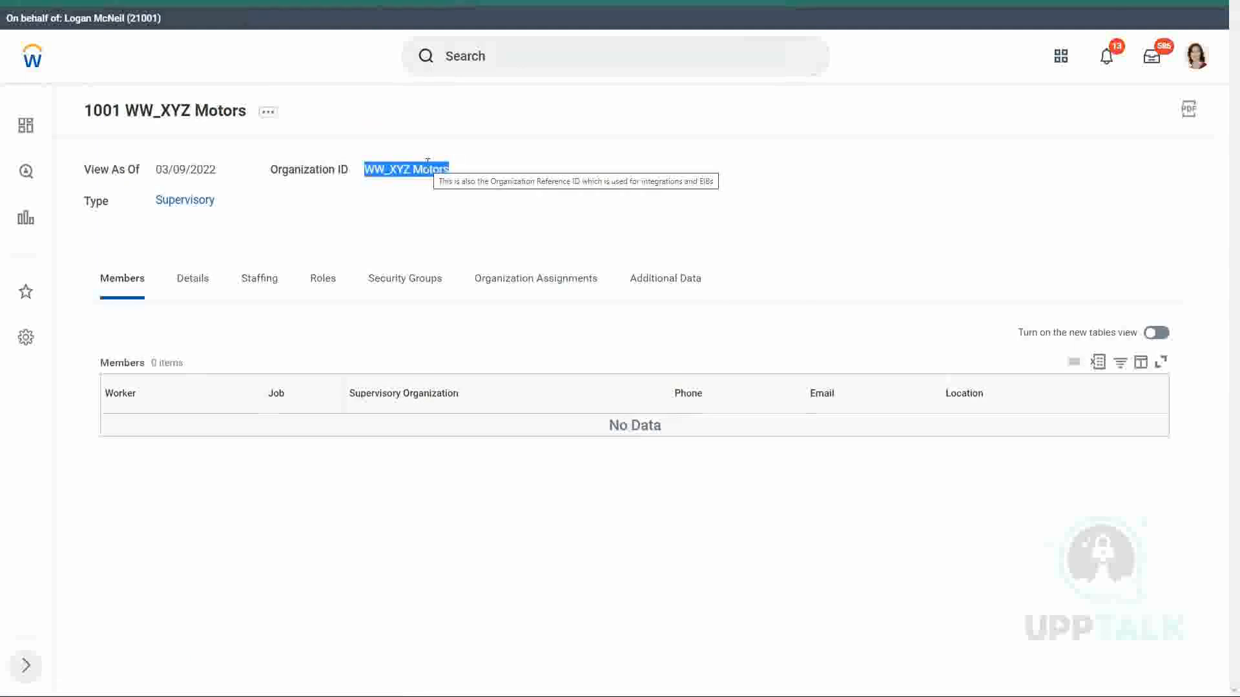
left_click(370, 174)
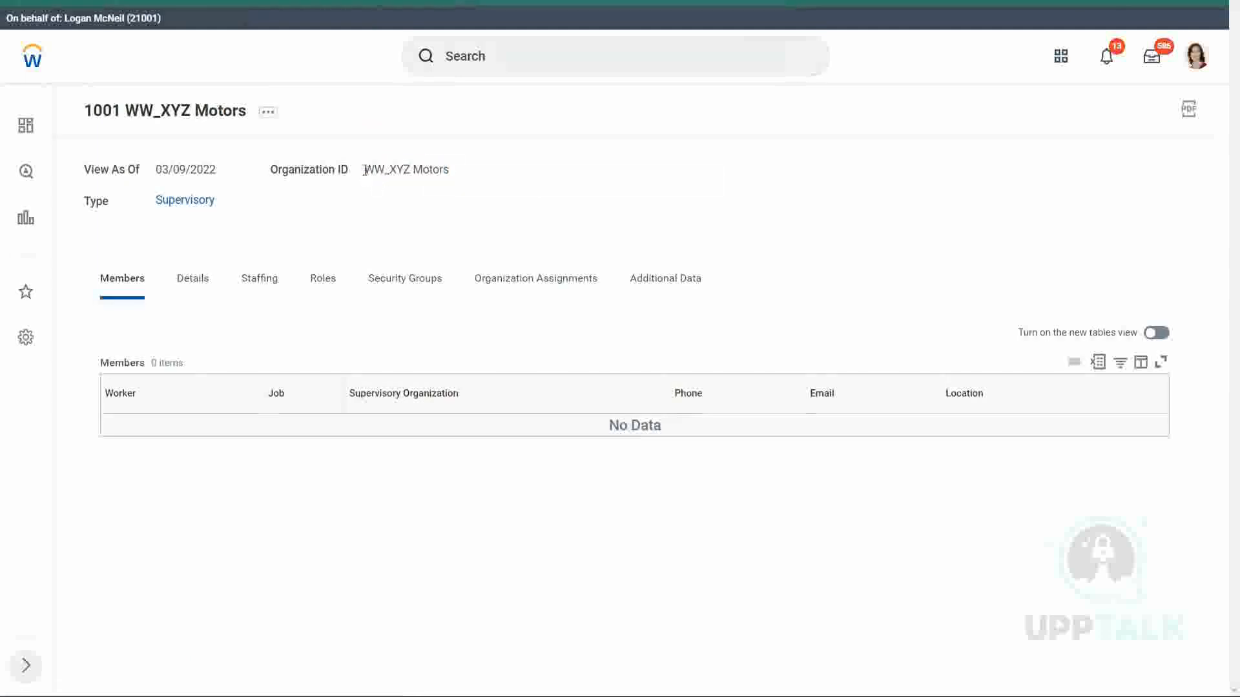
left_click_drag(365, 169, 449, 176)
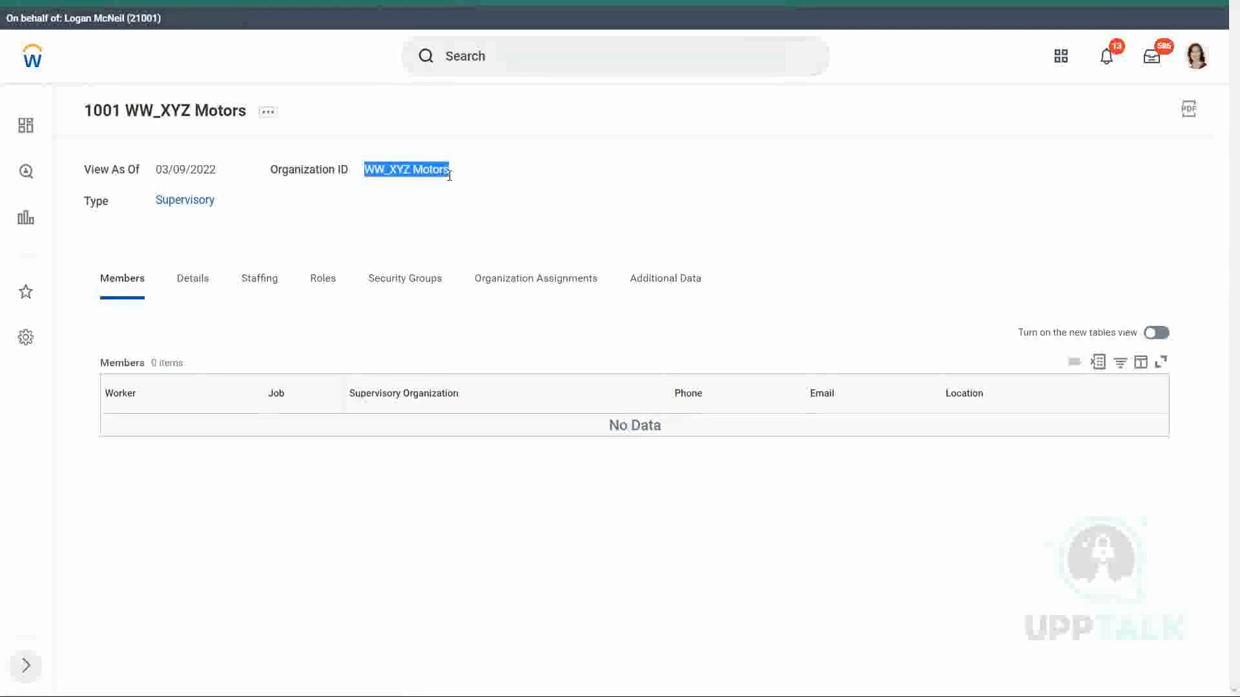
left_click(413, 175)
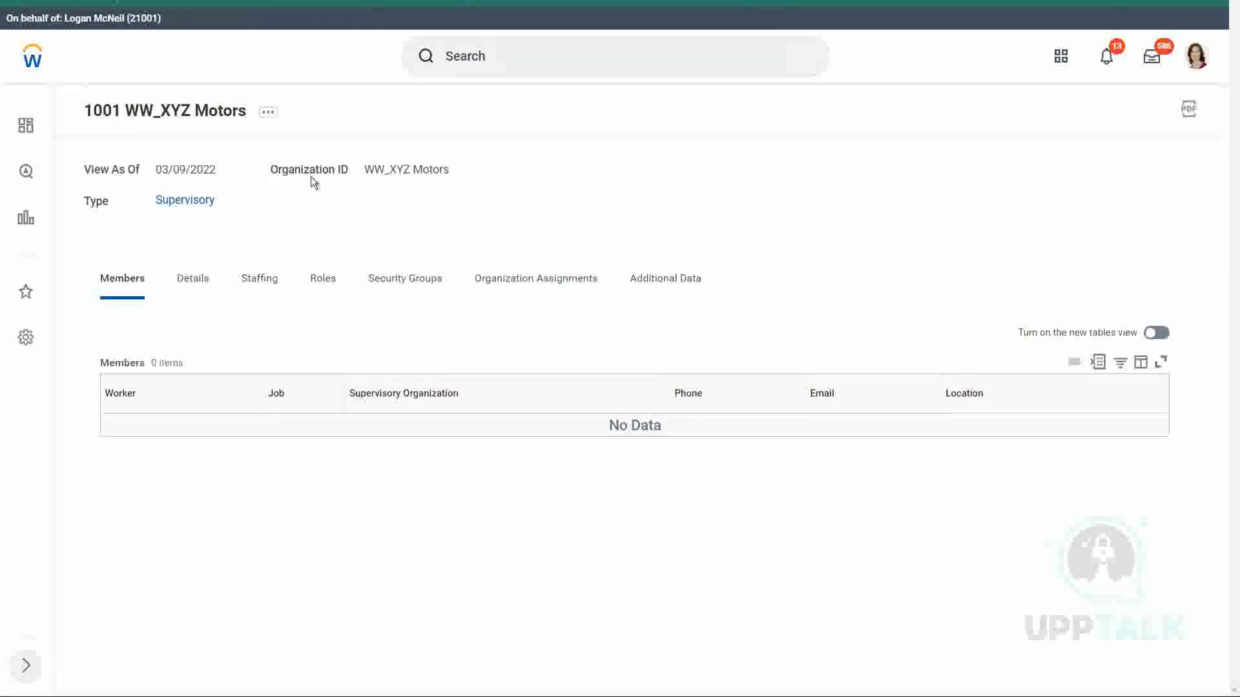
mouse_move(374, 173)
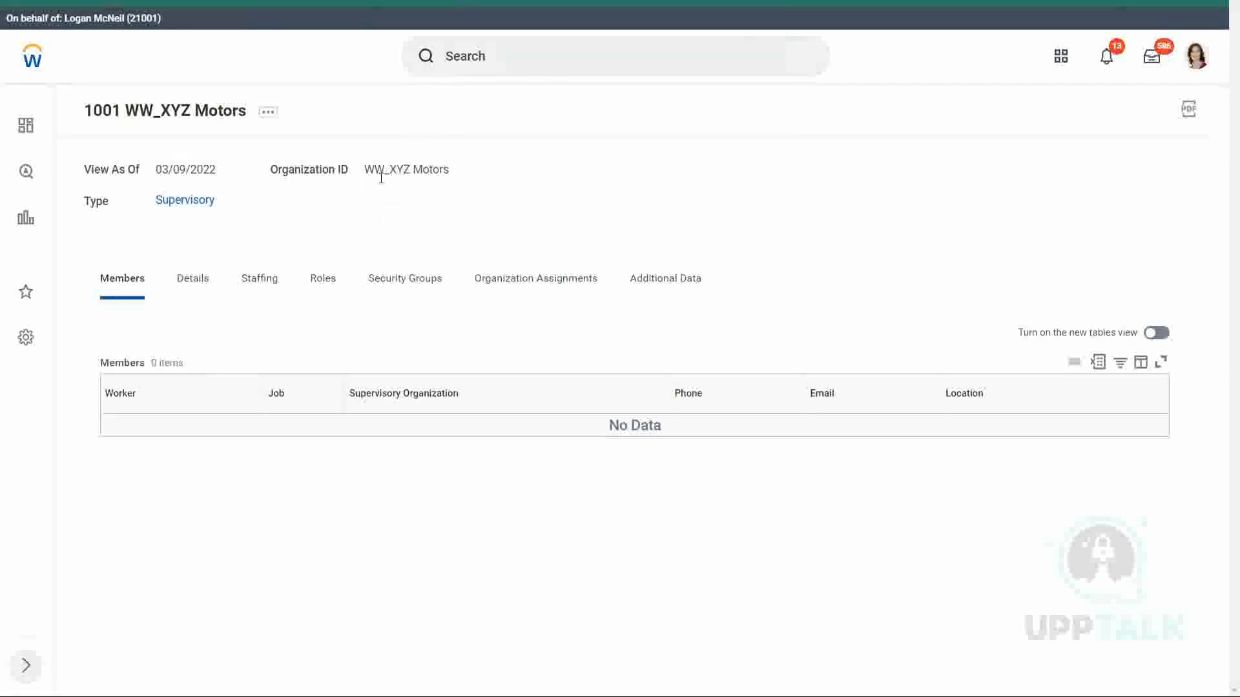
left_click_drag(366, 169, 448, 176)
left_click(352, 169)
triple_click(426, 174)
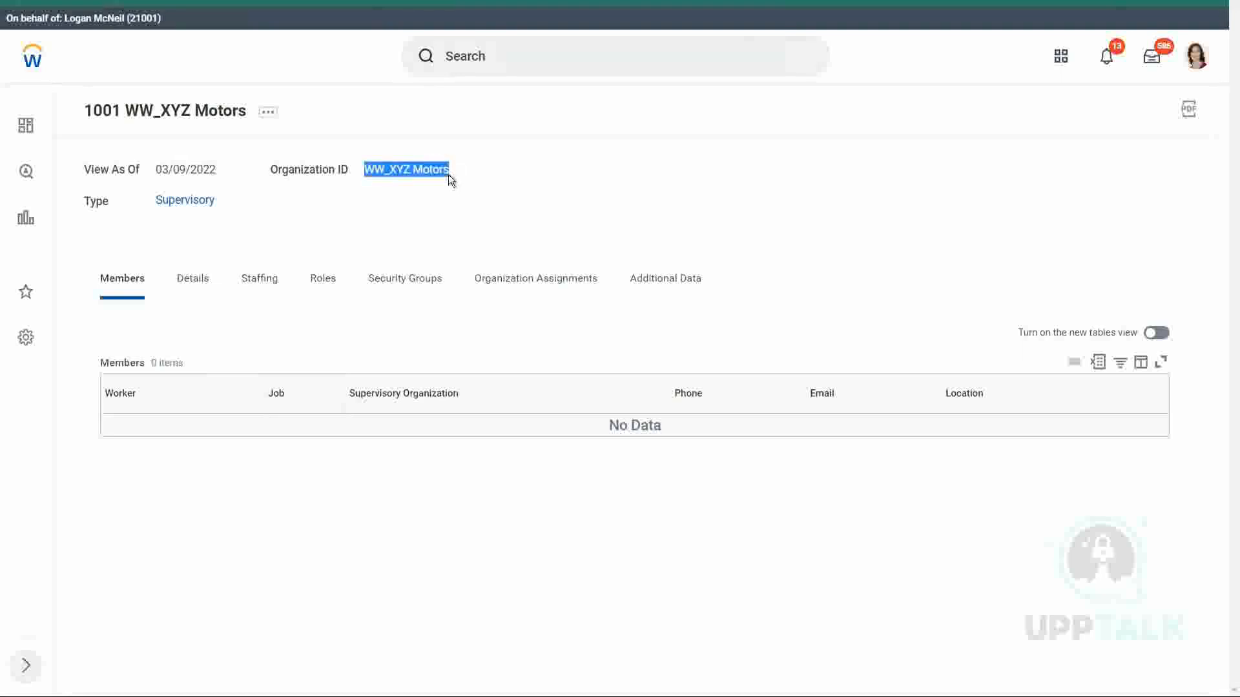